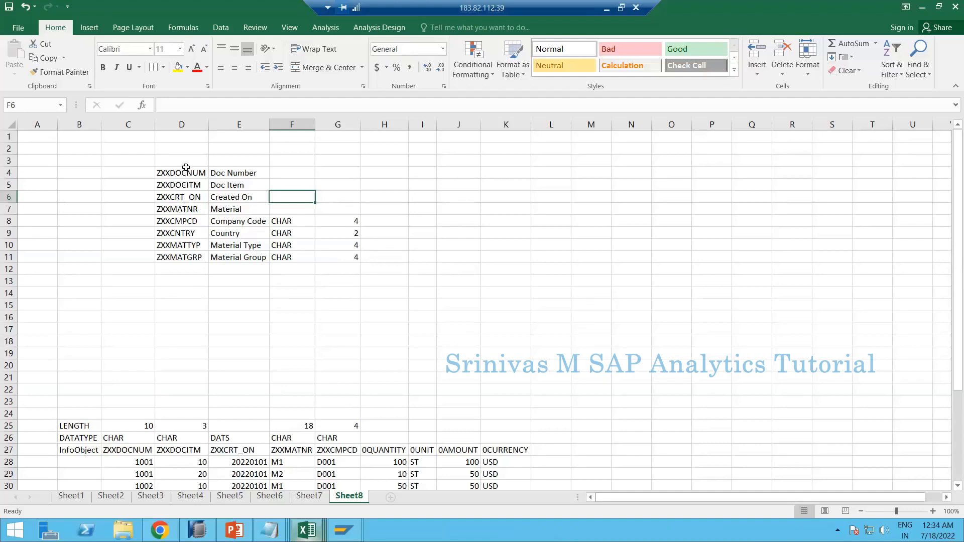
# Review the InfoObject names and descriptions listed in D4:E11.
pyautogui.click(184, 171)
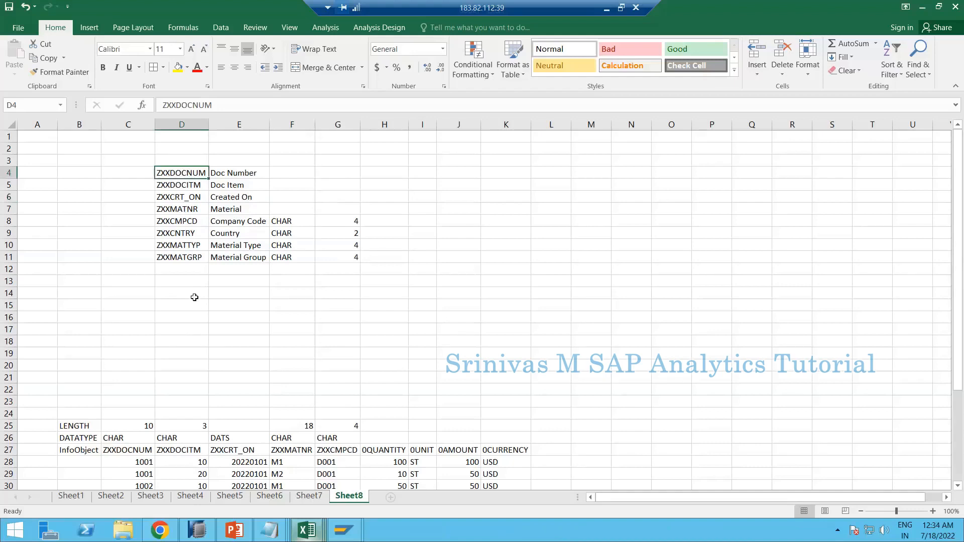
pyautogui.click(173, 158)
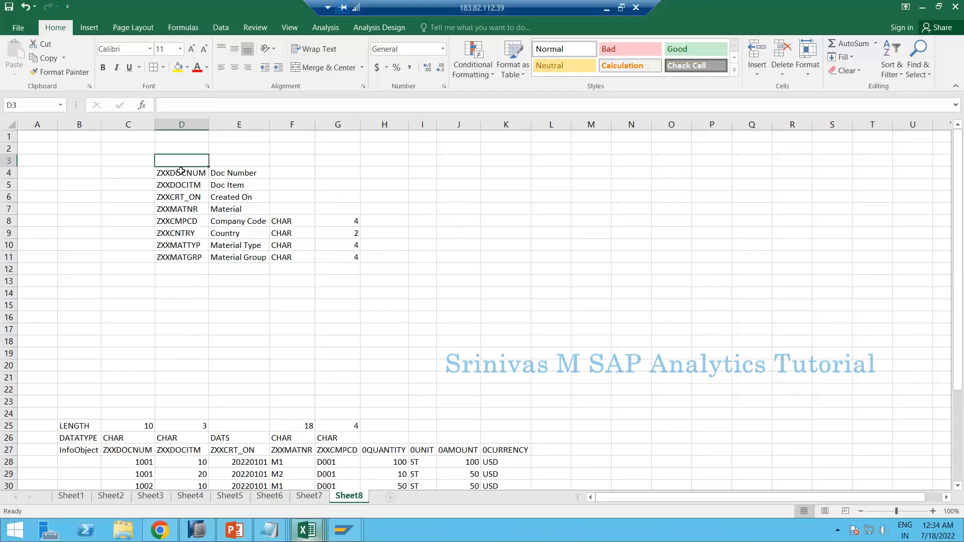
pyautogui.moveTo(181, 171); pyautogui.dragTo(352, 259)
pyautogui.click(181, 279)
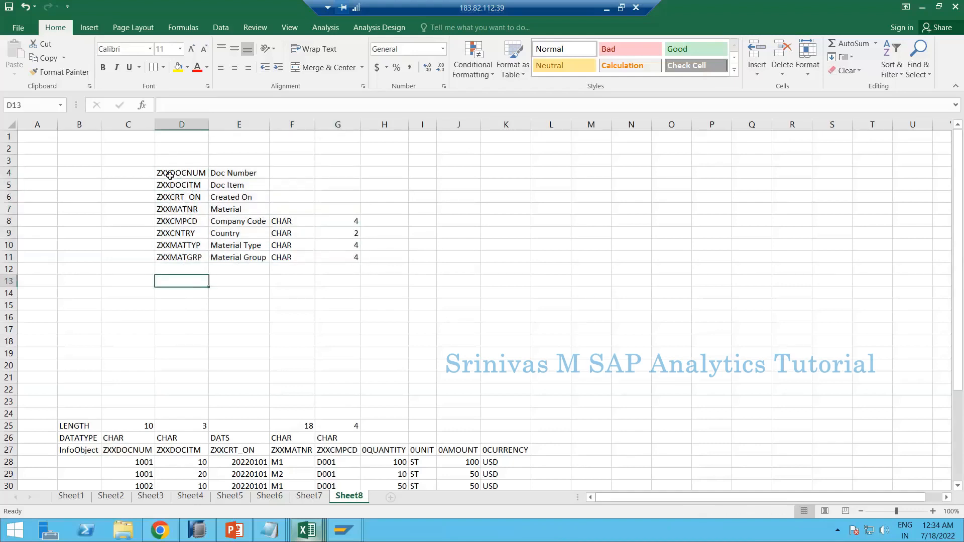
pyautogui.moveTo(176, 173); pyautogui.dragTo(228, 258)
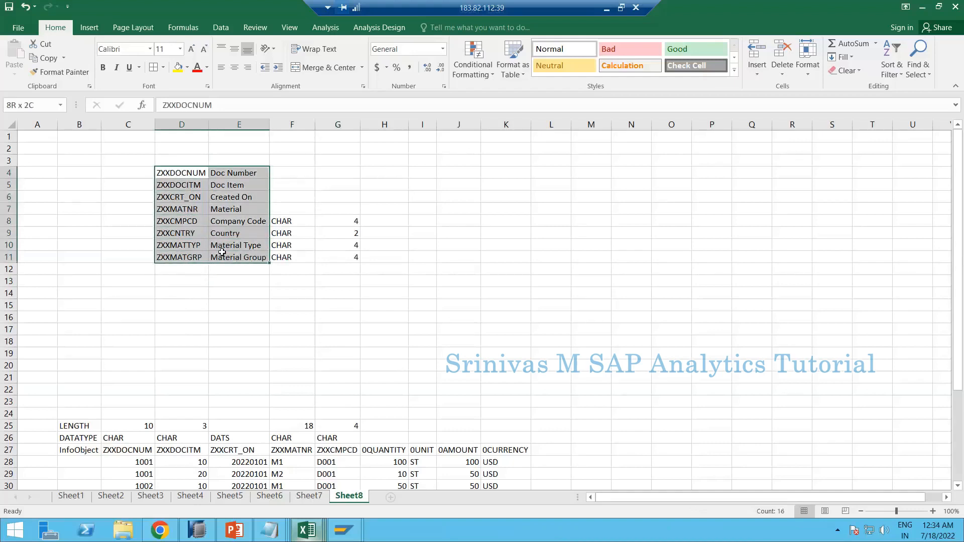
pyautogui.click(128, 176)
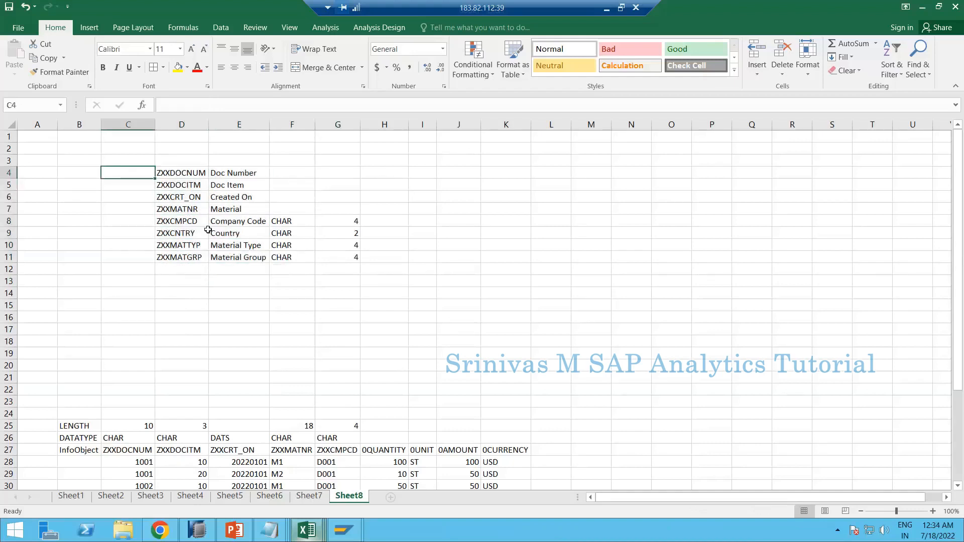
pyautogui.click(163, 174)
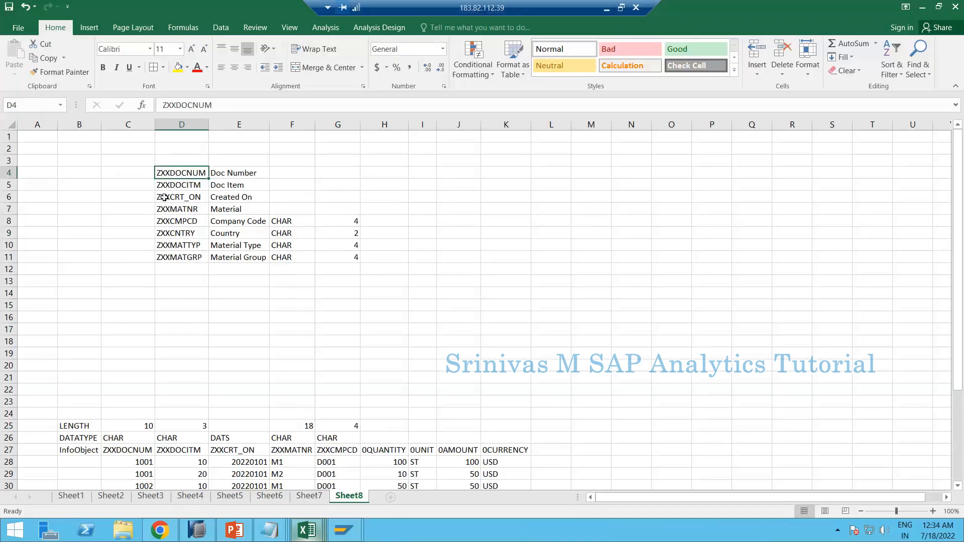
# Enter the example names Z01DOCNUM in J4 and Z02DOCNUM in J5.
pyautogui.click(438, 178)
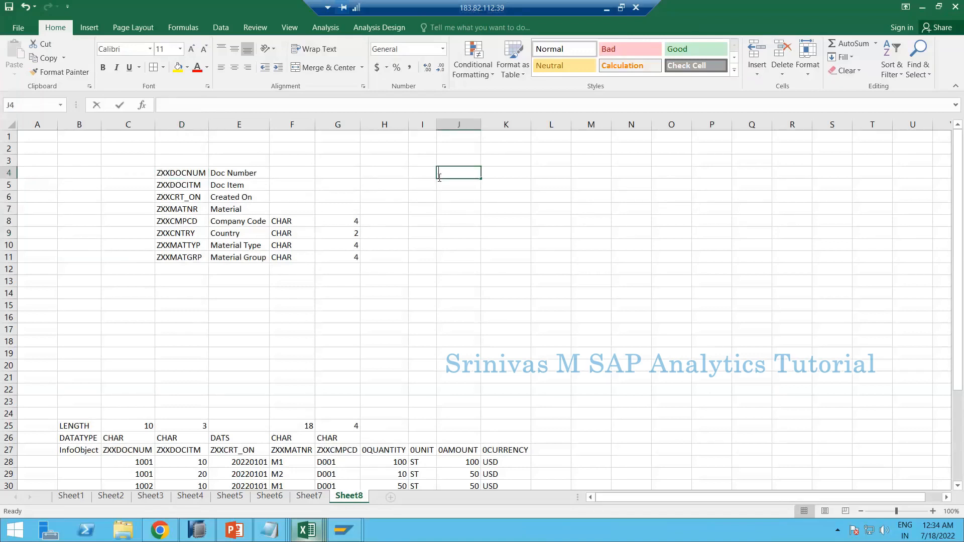
pyautogui.write('Z01')
pyautogui.press('Return')
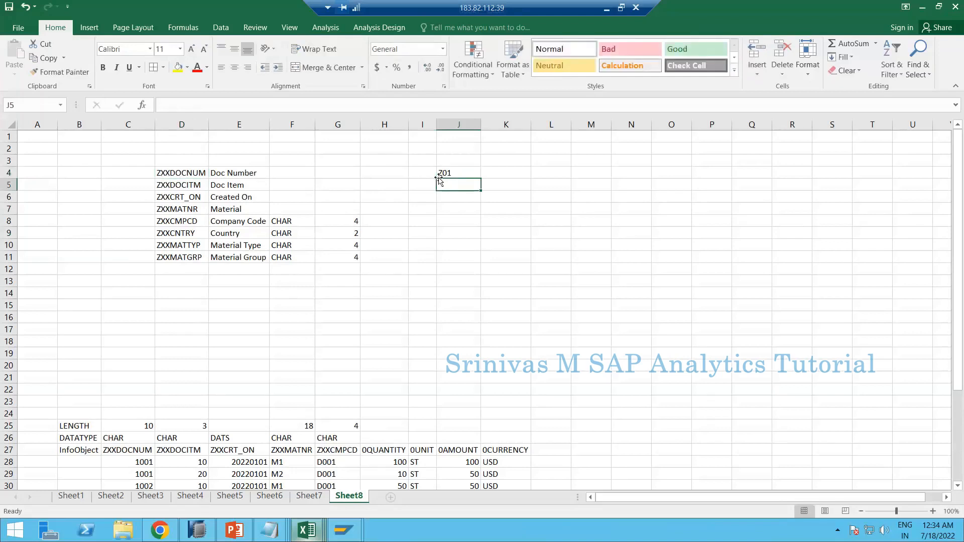
pyautogui.press('Down')
pyautogui.press('Up')
pyautogui.press('F2')
pyautogui.click(438, 176)
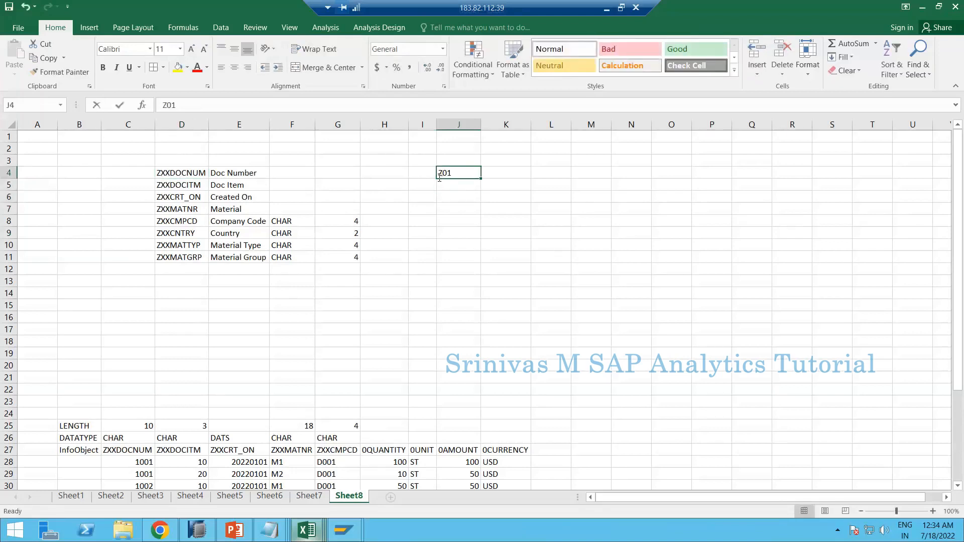
pyautogui.press('F2')
pyautogui.write('DOCNUM')
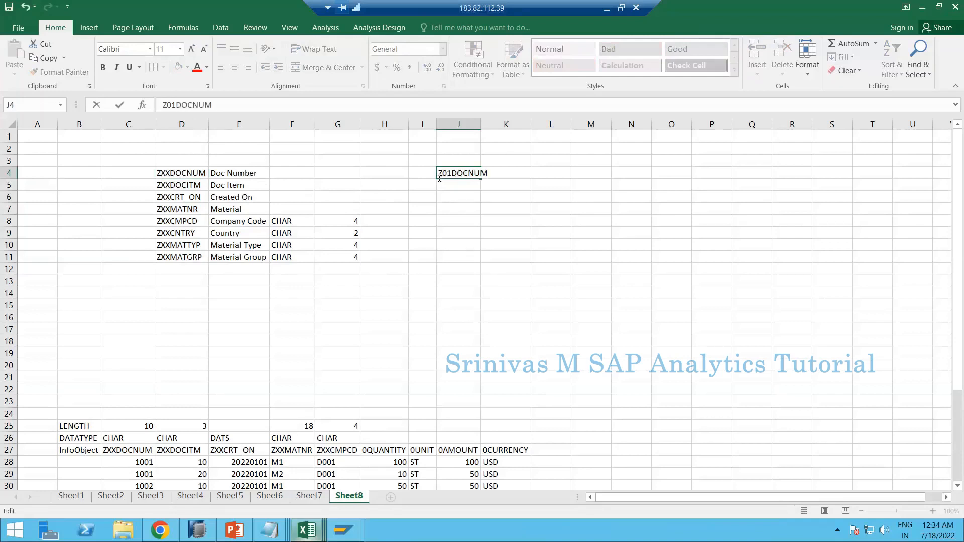
pyautogui.press('Return')
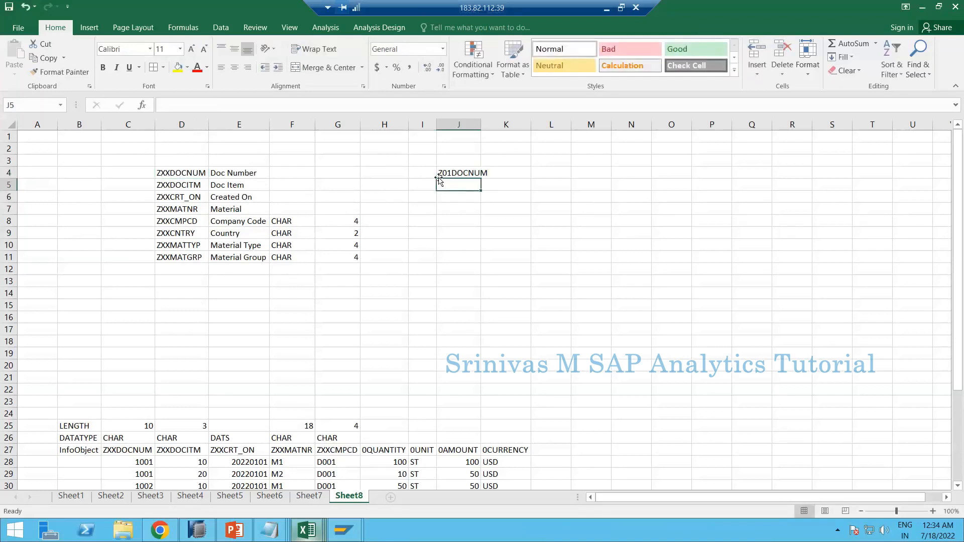
pyautogui.write('Z02')
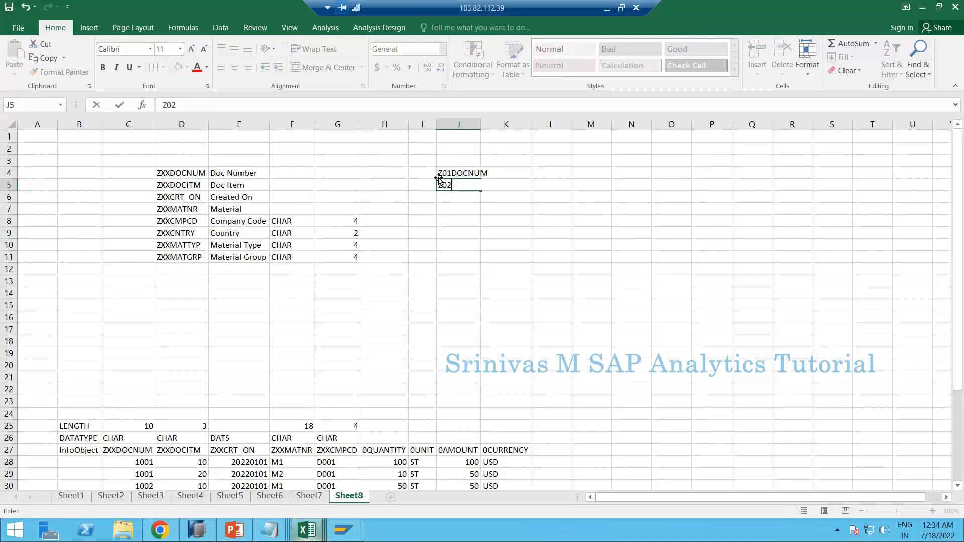
pyautogui.write('DOCNUM')
pyautogui.hotkey('ctrl', 'Return')
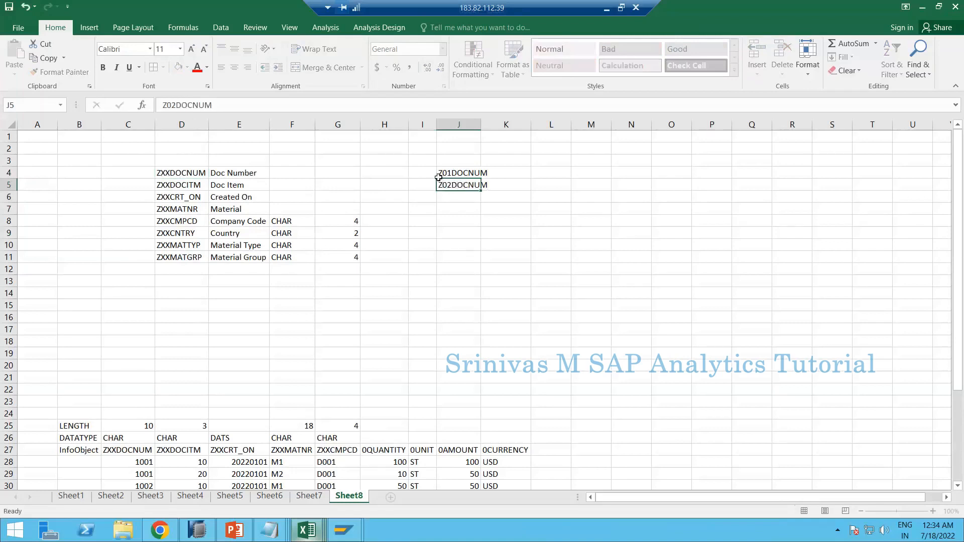
# Delete the example names from J4:J5.
pyautogui.click(439, 177)
pyautogui.hotkey('shift', 'Down')
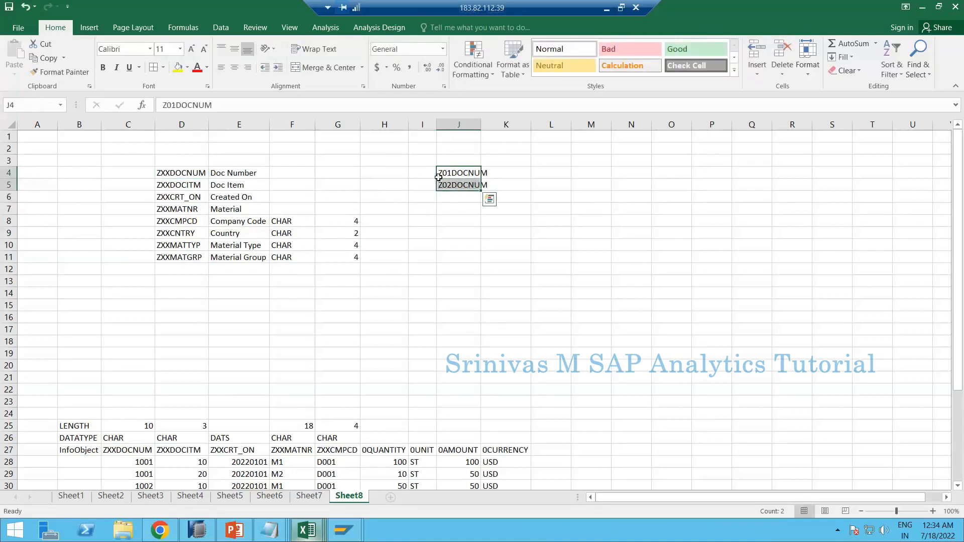
pyautogui.press('Delete')
# Enter data type CHAR and length 10 for the Doc Number row in F4:G4.
pyautogui.click(182, 173)
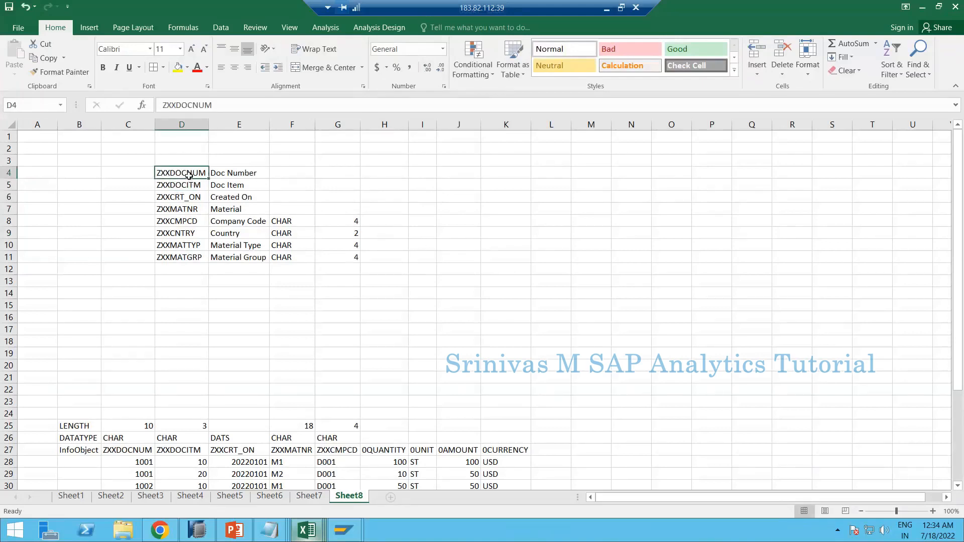
pyautogui.click(254, 174)
pyautogui.click(289, 169)
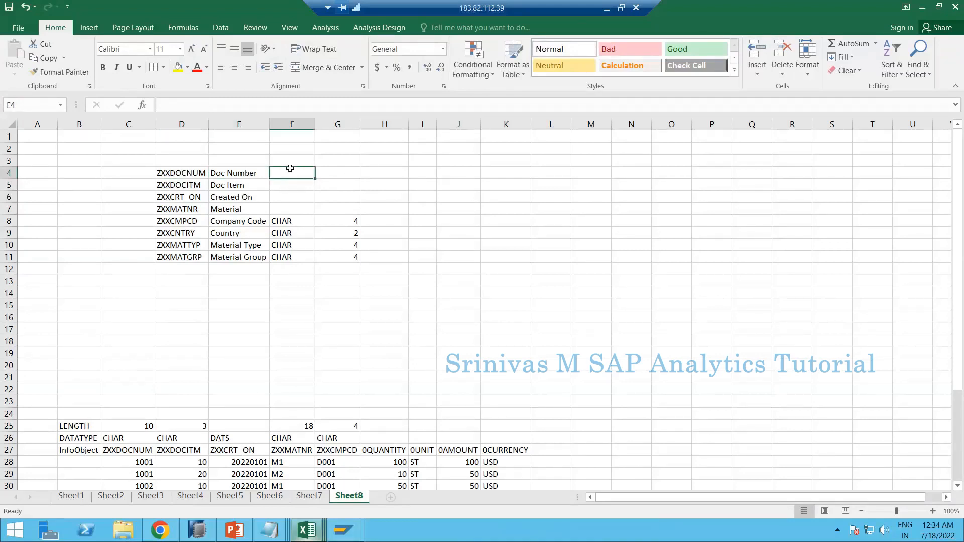
pyautogui.write('CHAR')
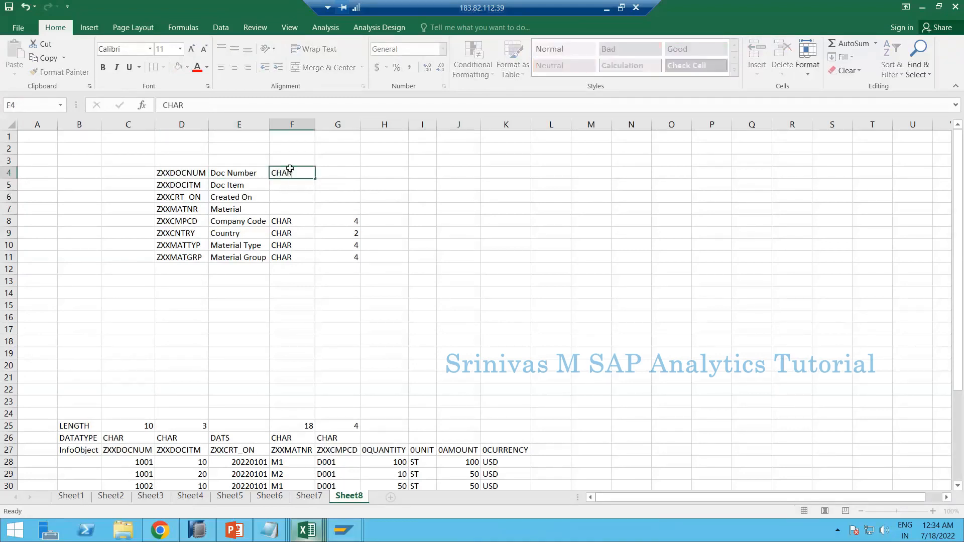
pyautogui.press('Tab')
pyautogui.write('1')
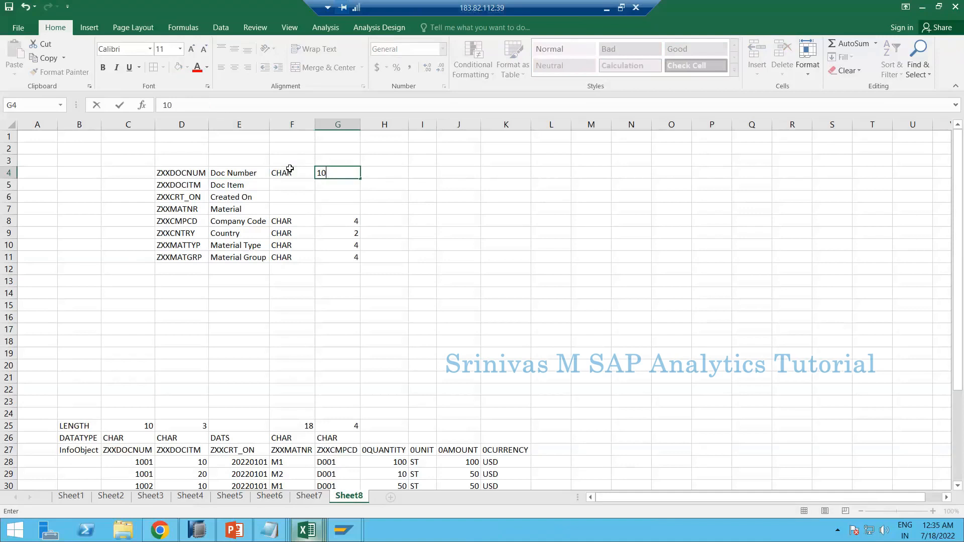
pyautogui.write('0')
pyautogui.press('Return')
# Enter data type CHAR and length 3 for the Doc Item row in F5:G5.
pyautogui.write('CHAR')
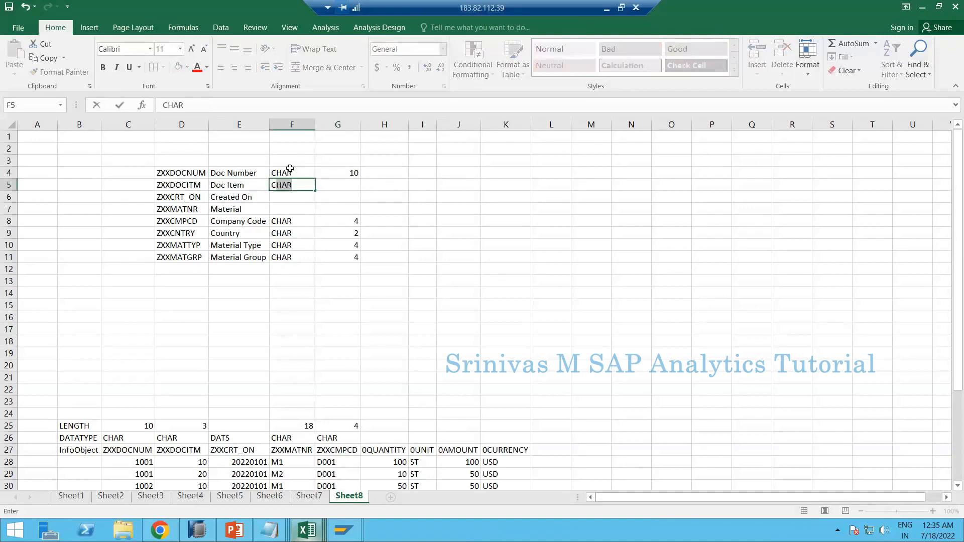
pyautogui.press('Tab')
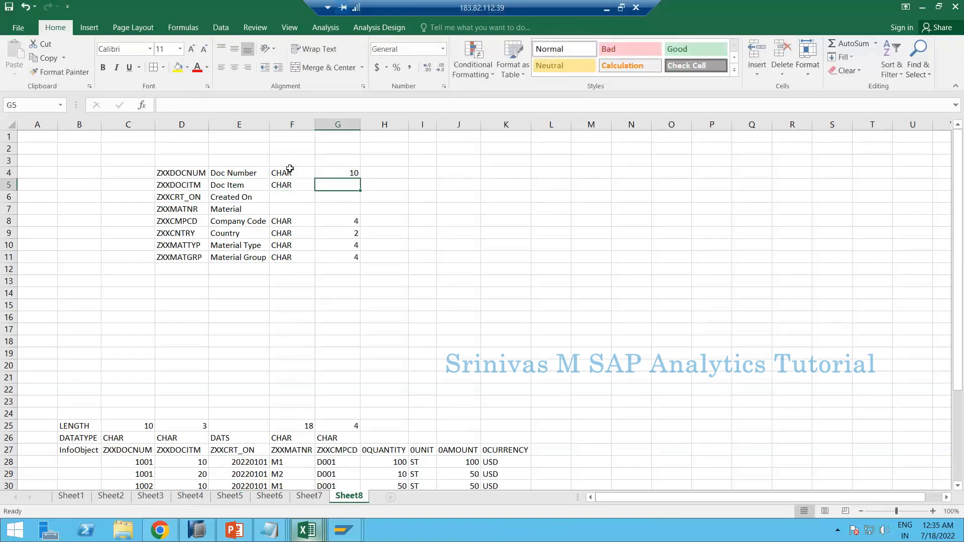
pyautogui.write('2')
pyautogui.write('3')
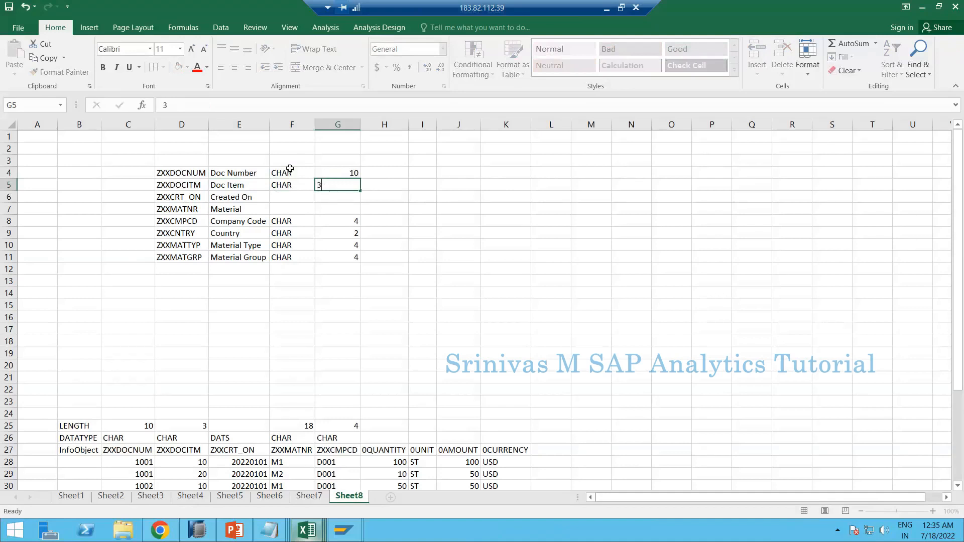
pyautogui.press('Return')
# Enter data type DATS for the Created On row in F6.
pyautogui.write('D')
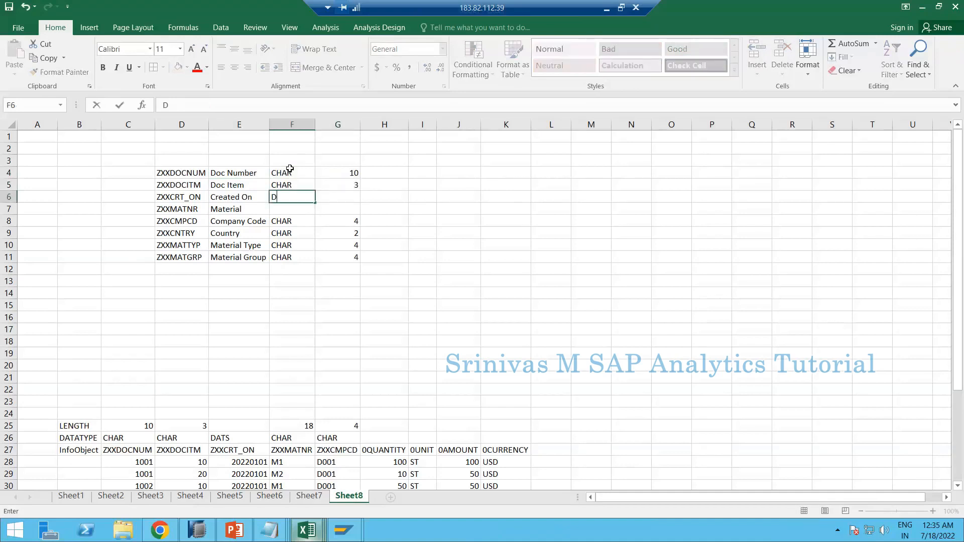
pyautogui.write('A')
pyautogui.press('BackSpace')
pyautogui.press('BackSpace')
pyautogui.write('DATS')
pyautogui.press('Return')
pyautogui.press('Up')
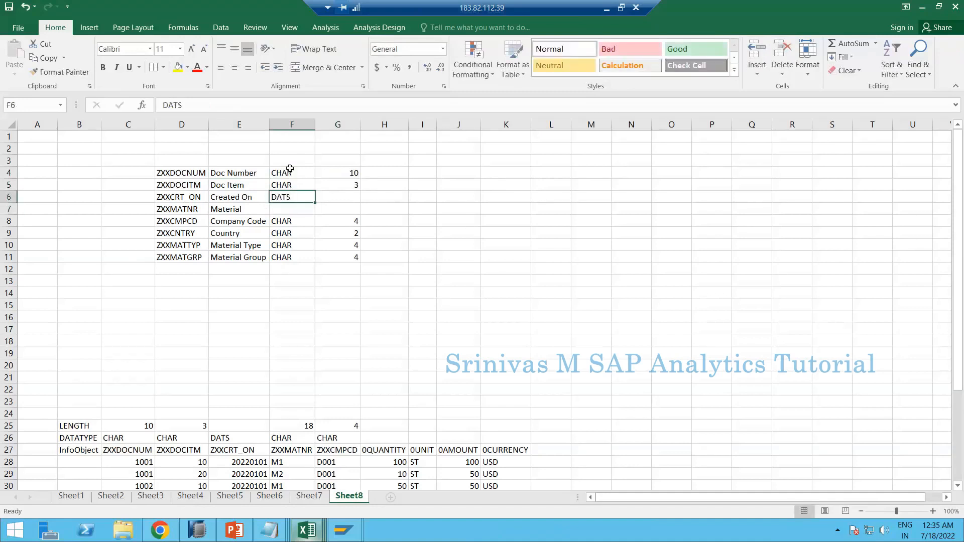
pyautogui.press('Left')
pyautogui.press('Left')
pyautogui.press('Right')
pyautogui.press('Right')
# Enter data type CHAR and length 18 for the Material row in F7:G7.
pyautogui.press('Down')
pyautogui.write('D')
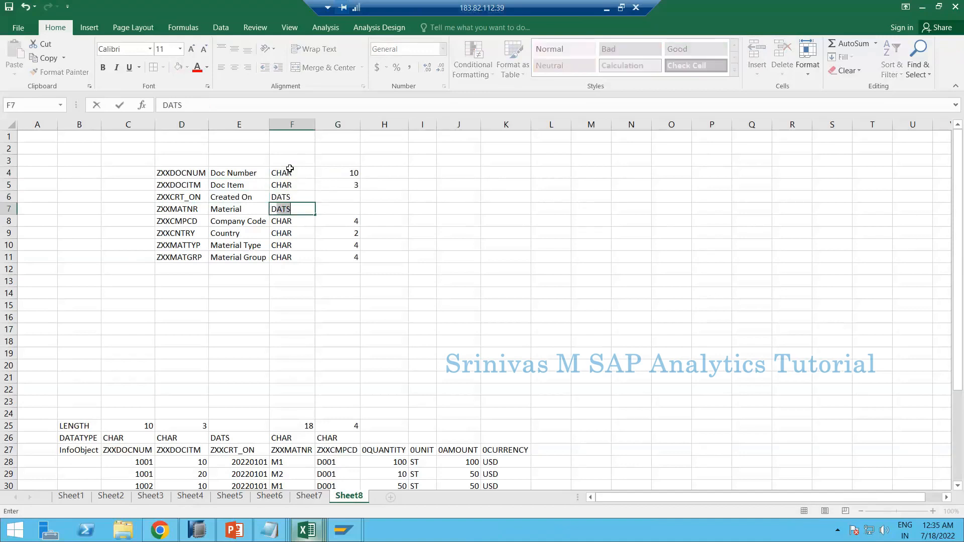
pyautogui.press('Right')
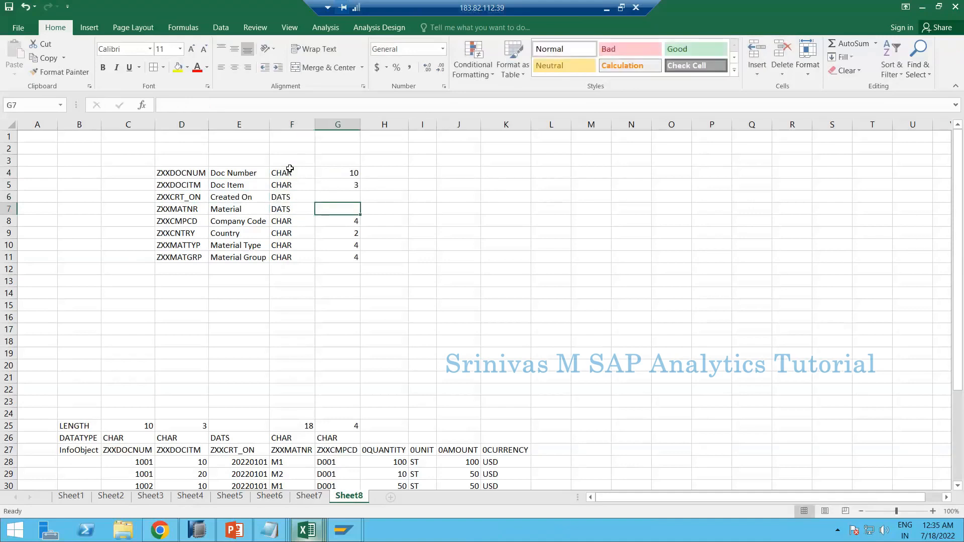
pyautogui.press('Left')
pyautogui.write('C')
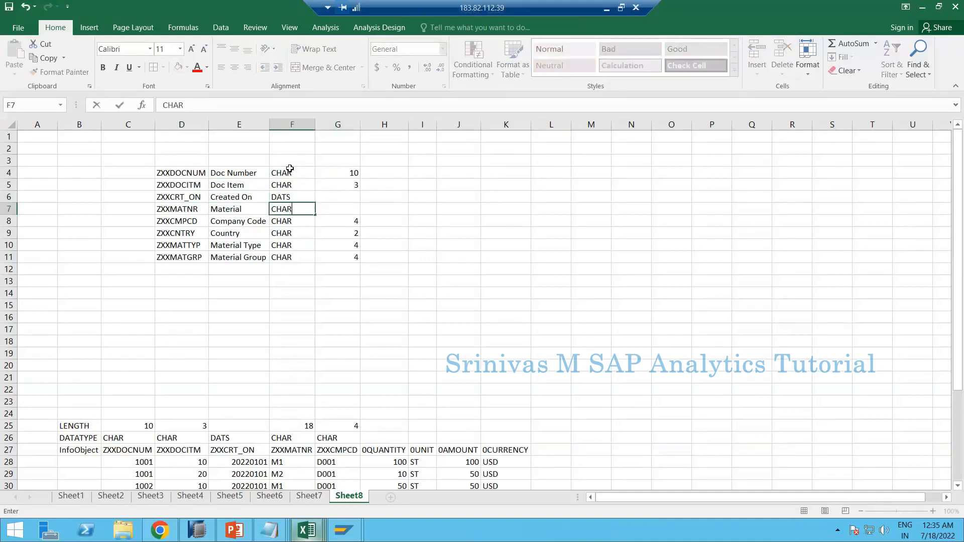
pyautogui.press('Right')
pyautogui.write('18')
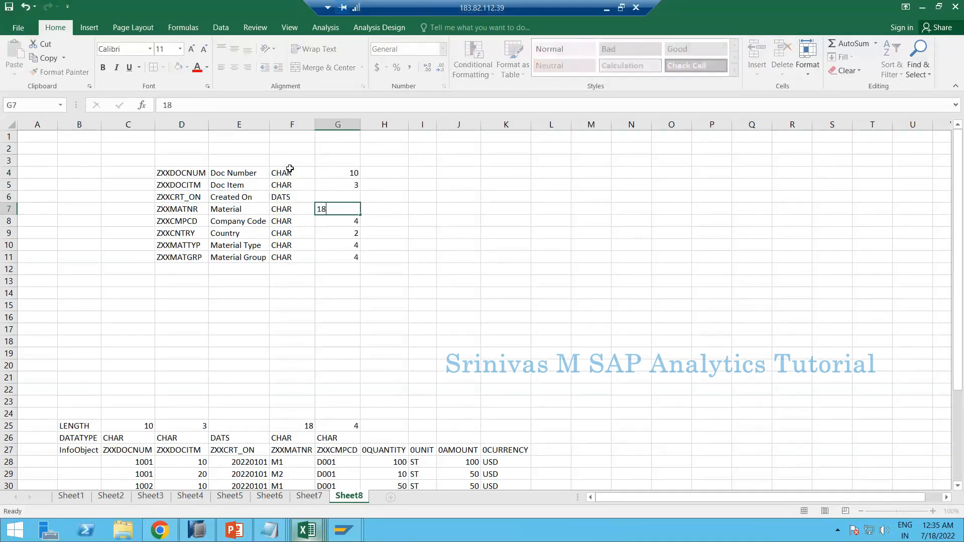
pyautogui.press('Return')
pyautogui.press('Left')
# Check the data types and lengths given for Company Code, Country and Material Type.
pyautogui.moveTo(196, 223); pyautogui.dragTo(294, 224)
pyautogui.click(321, 224)
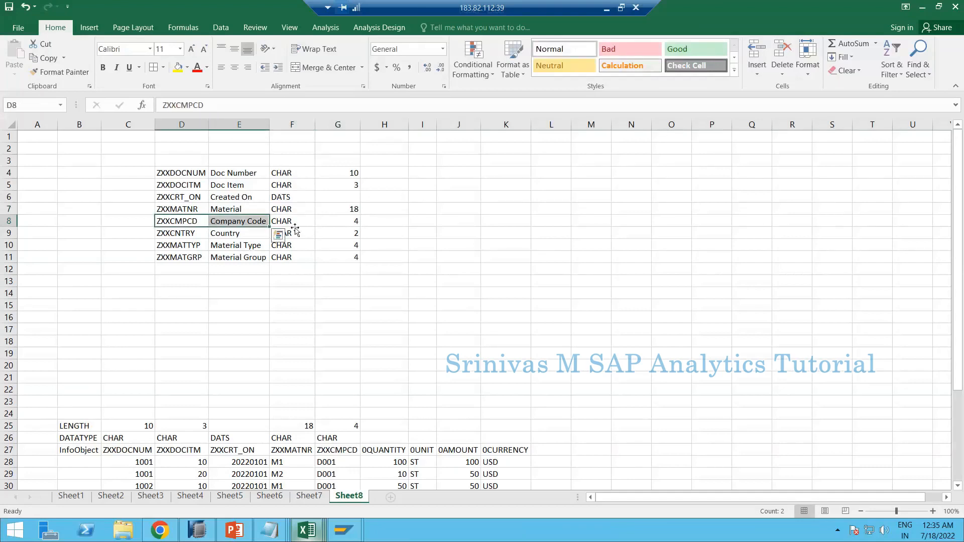
pyautogui.click(178, 237)
pyautogui.click(344, 237)
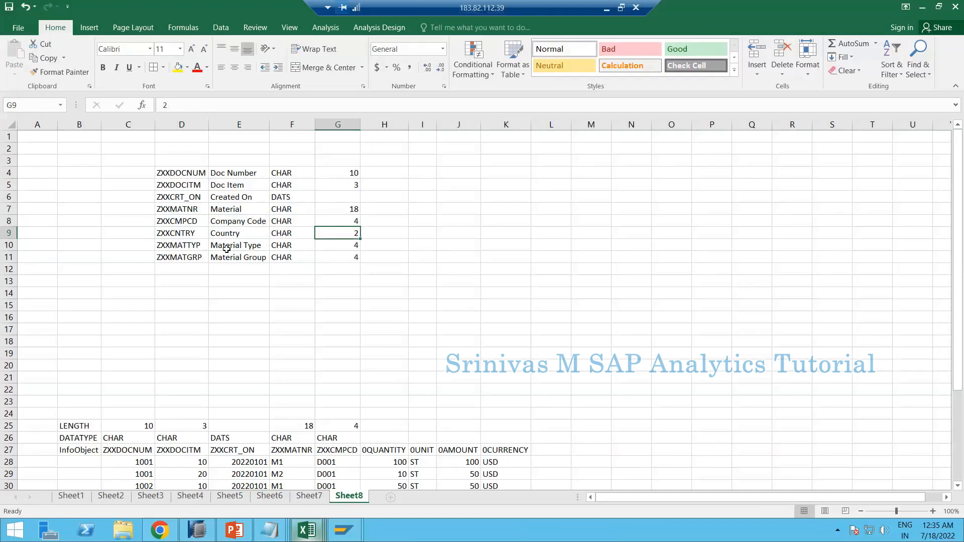
pyautogui.click(194, 247)
pyautogui.click(329, 247)
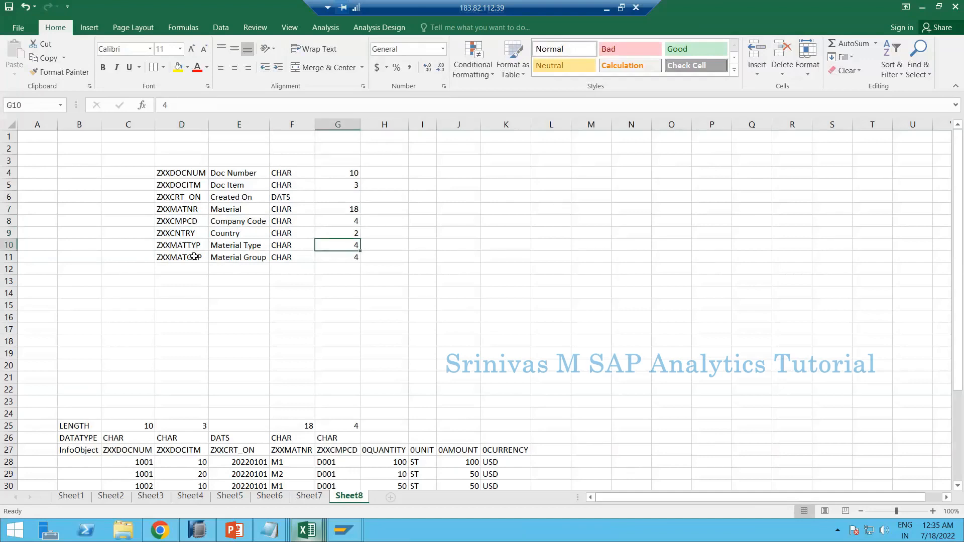
pyautogui.press('Return')
# Number the InfoObject rows 1 to 8 in C4:C11 by entering 1 and 2 and filling the series down.
pyautogui.click(143, 174)
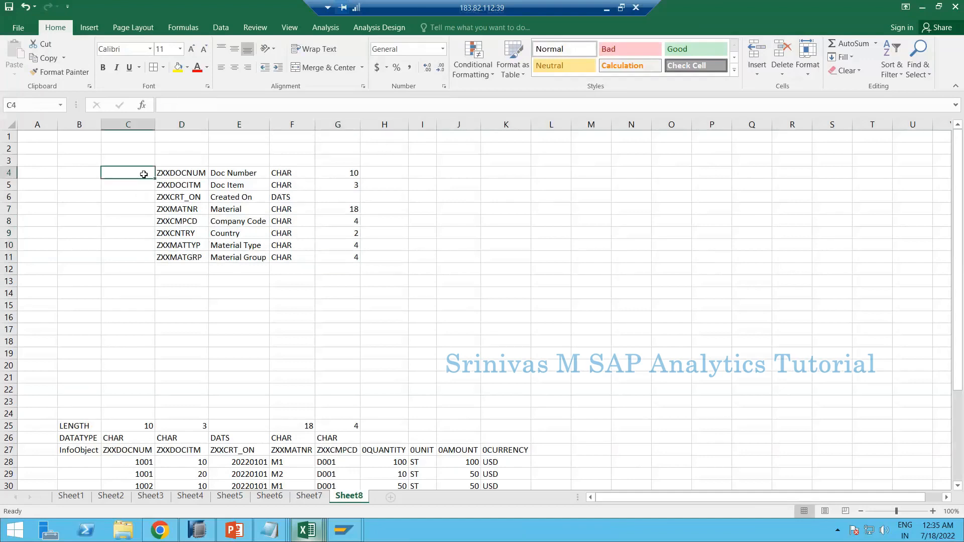
pyautogui.write('1')
pyautogui.press('Return')
pyautogui.write('2')
pyautogui.press('Return')
pyautogui.moveTo(142, 174); pyautogui.dragTo(153, 259)
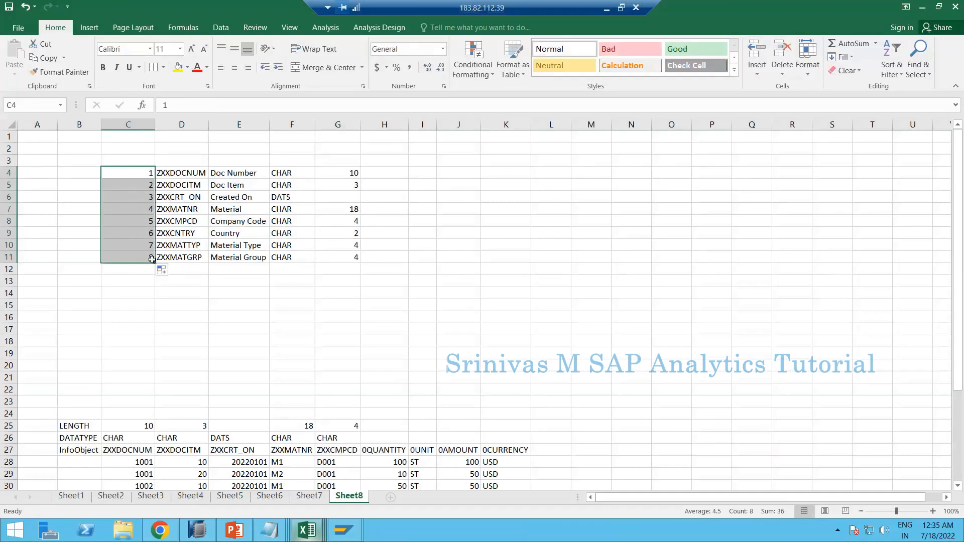
pyautogui.click(182, 301)
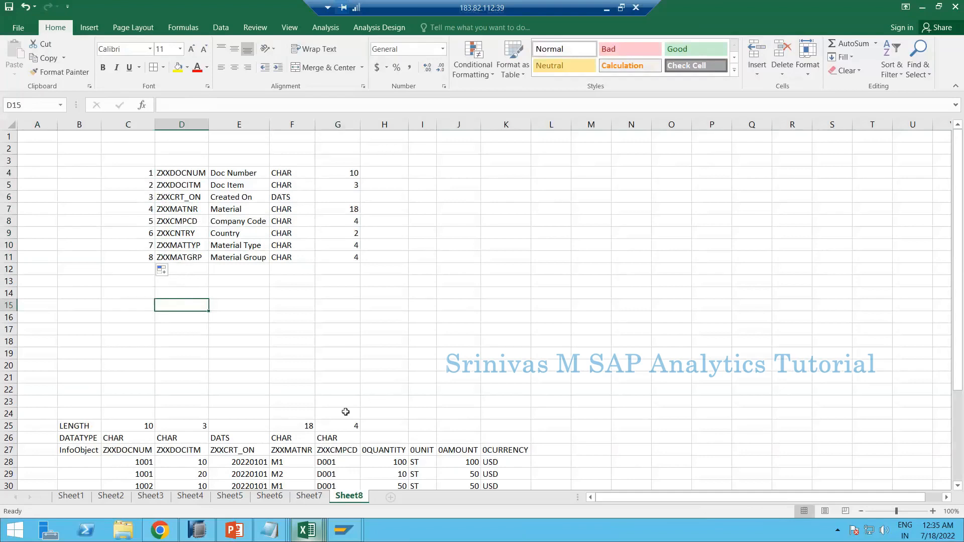
# Check the 0QUANTITY heading in H27 and the InfoObject names in D4:D11.
pyautogui.click(393, 451)
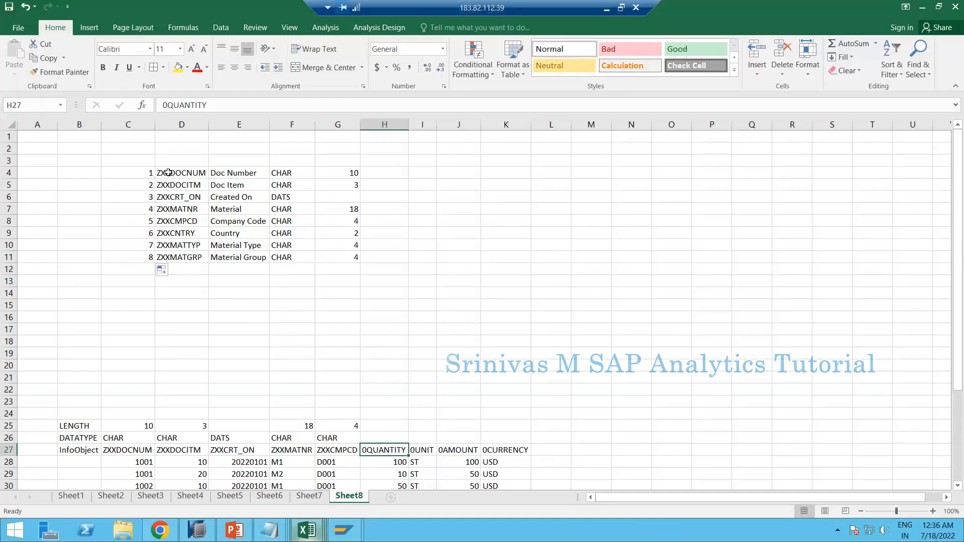
pyautogui.moveTo(166, 173); pyautogui.dragTo(185, 259)
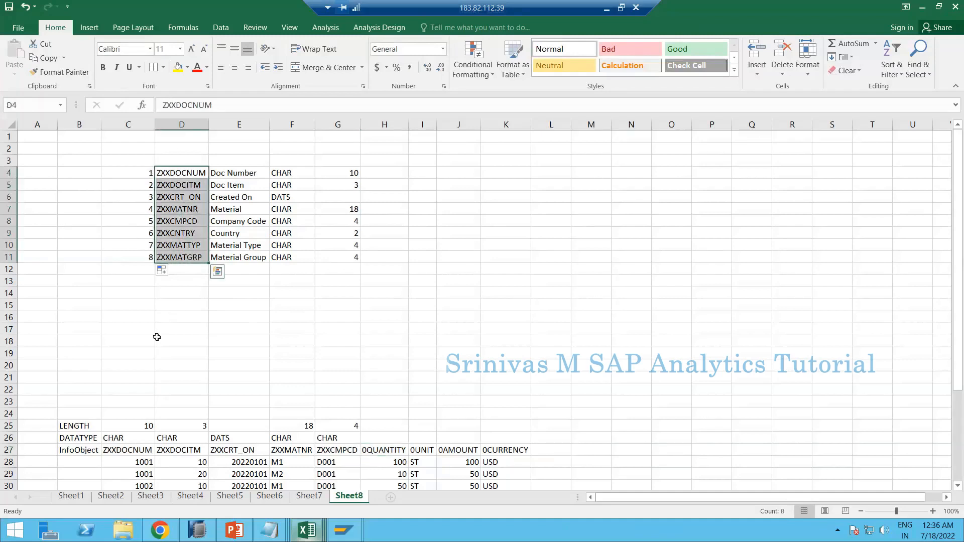
# Enter the instruction "Go to Company Code Info Object (ZXXCMPCD) enable Attribute MD." in D15.
pyautogui.click(167, 305)
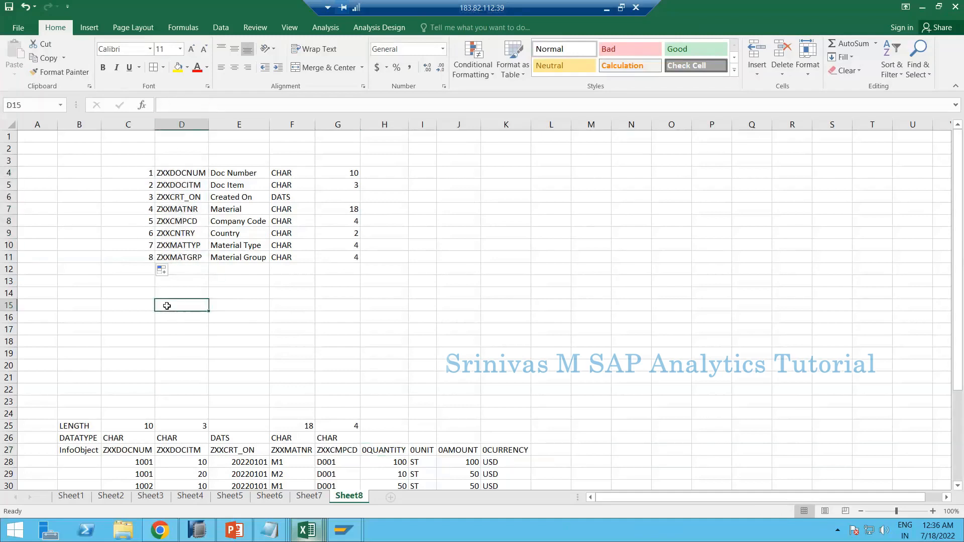
pyautogui.write('Go')
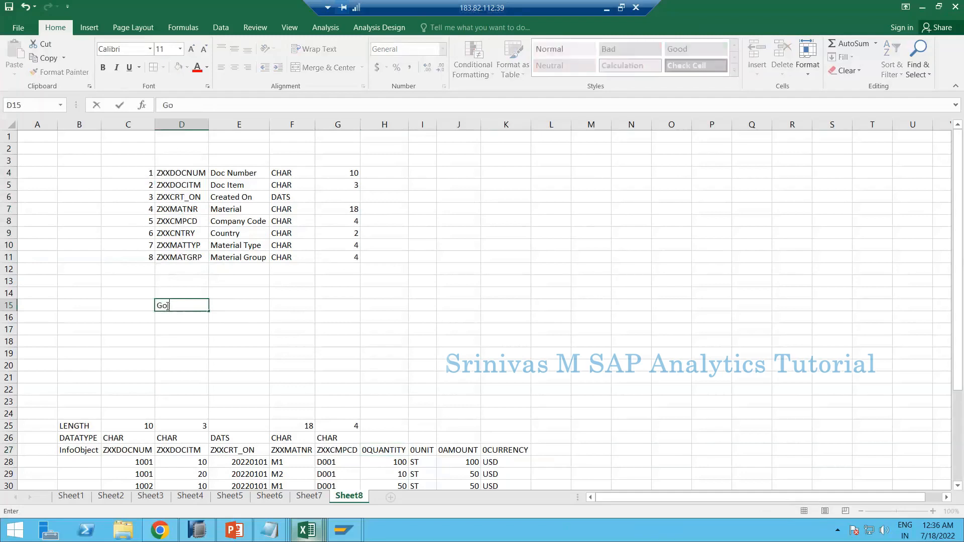
pyautogui.write(' to M')
pyautogui.press('BackSpace')
pyautogui.write('Cmom')
pyautogui.press('BackSpace')
pyautogui.write('ompany Code Info Object')
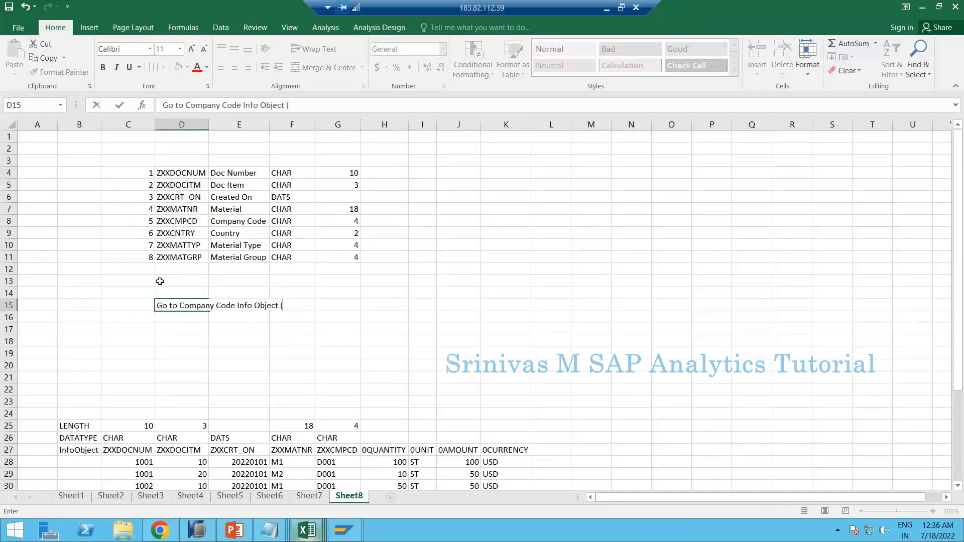
pyautogui.write(' (ZXXCMPCD) enab')
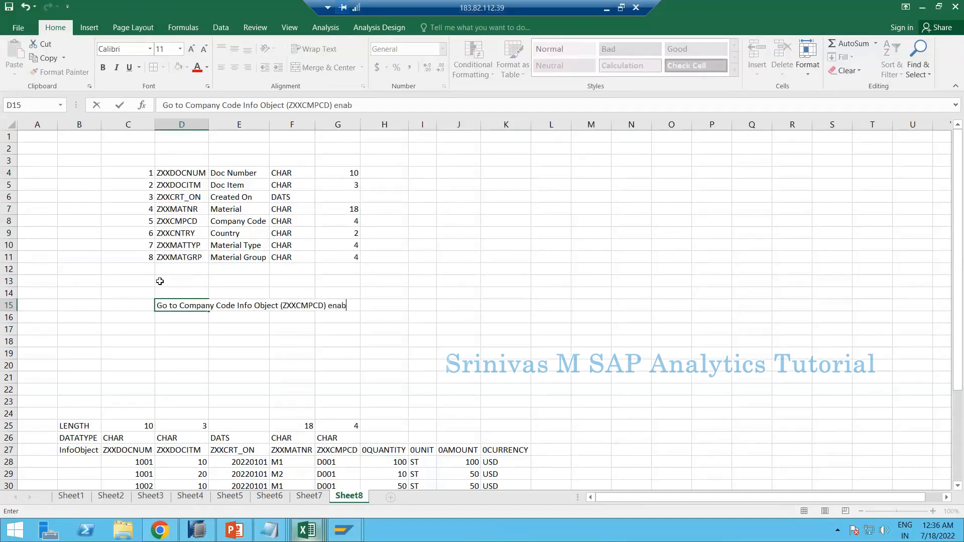
pyautogui.write('le Attribute MD')
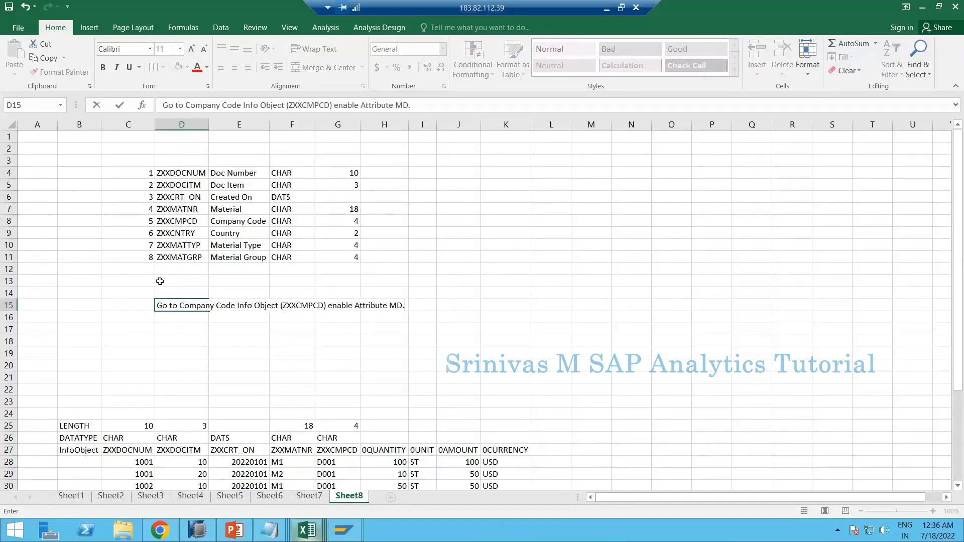
pyautogui.write('.')
pyautogui.press('Return')
# Add a second line inside D15 reading "Add Country (ZXXCNTRY) field as attribute for this Info Object".
pyautogui.click(184, 224)
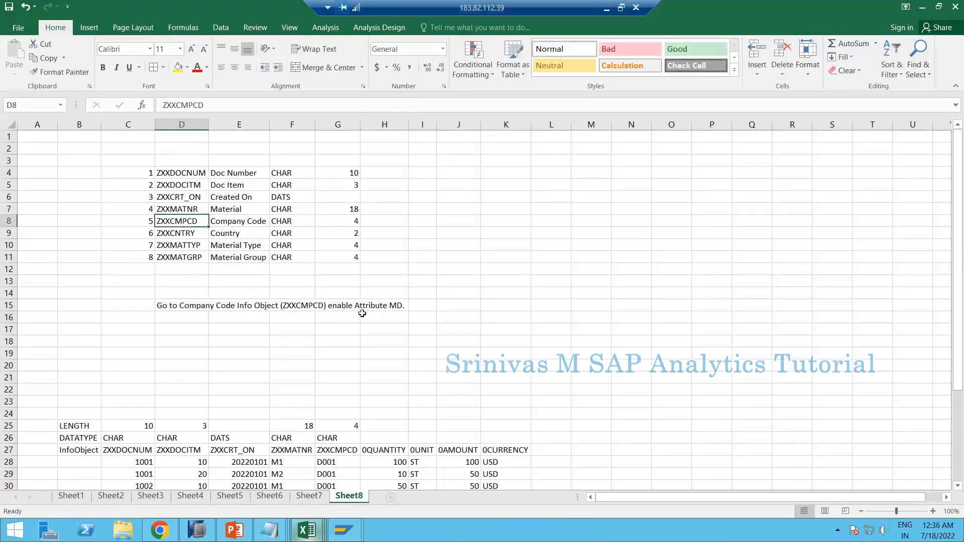
pyautogui.click(184, 307)
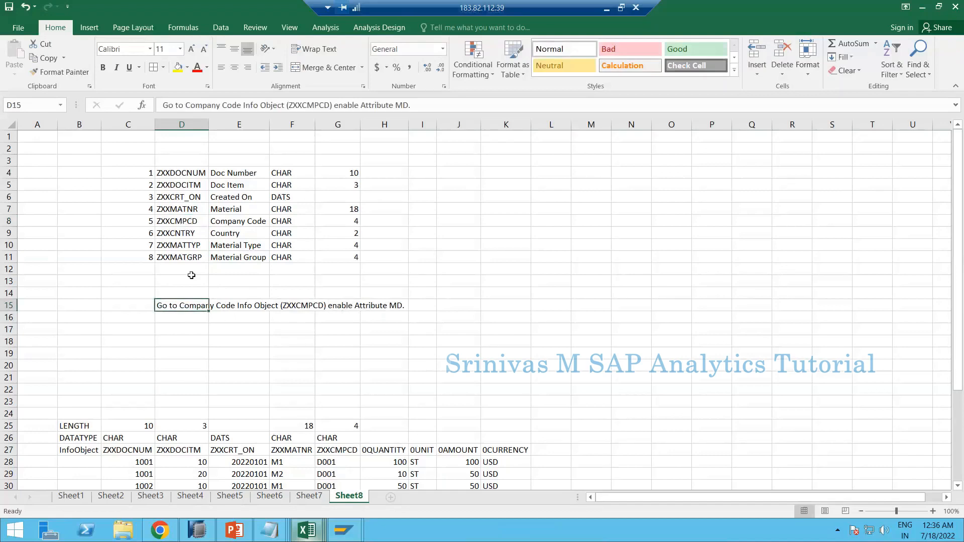
pyautogui.click(440, 104)
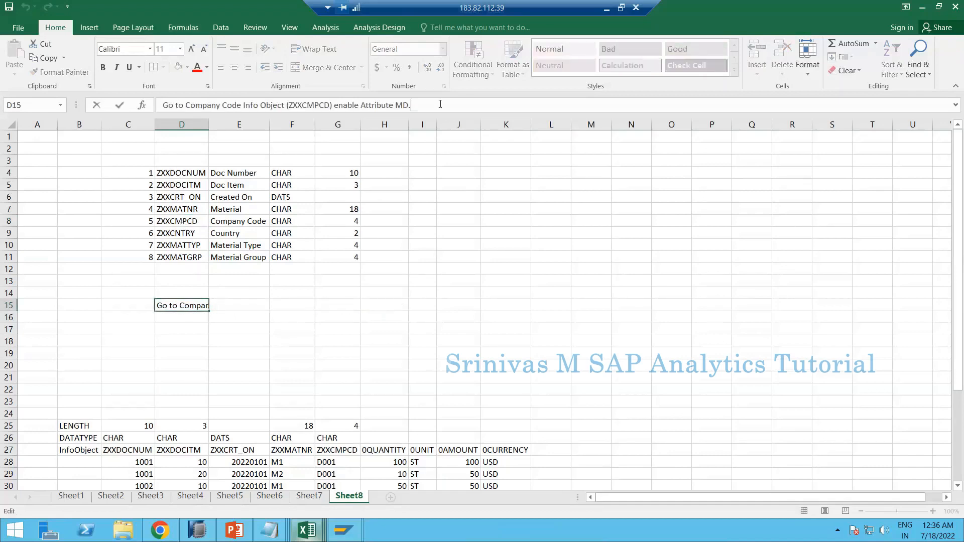
pyautogui.hotkey('alt', 'Return')
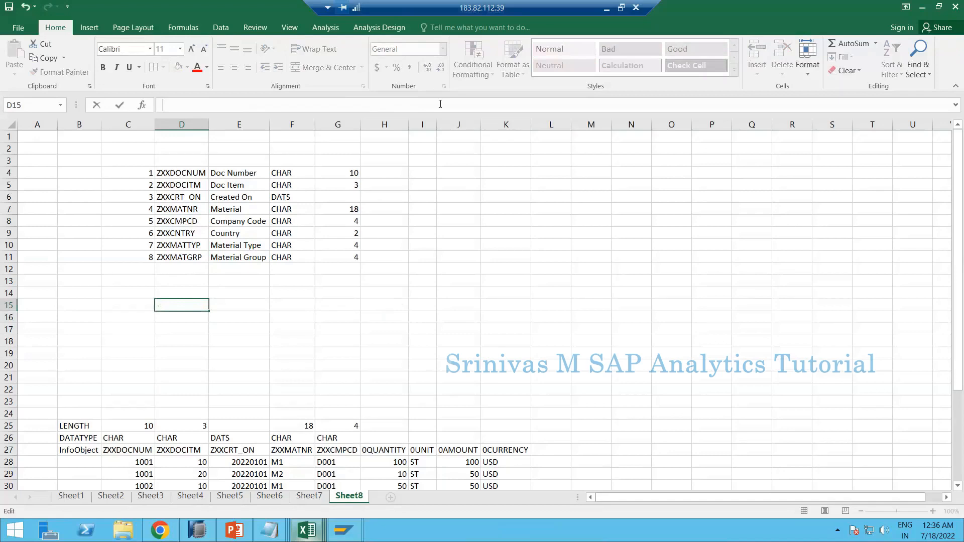
pyautogui.write('Add Country (ZXXC')
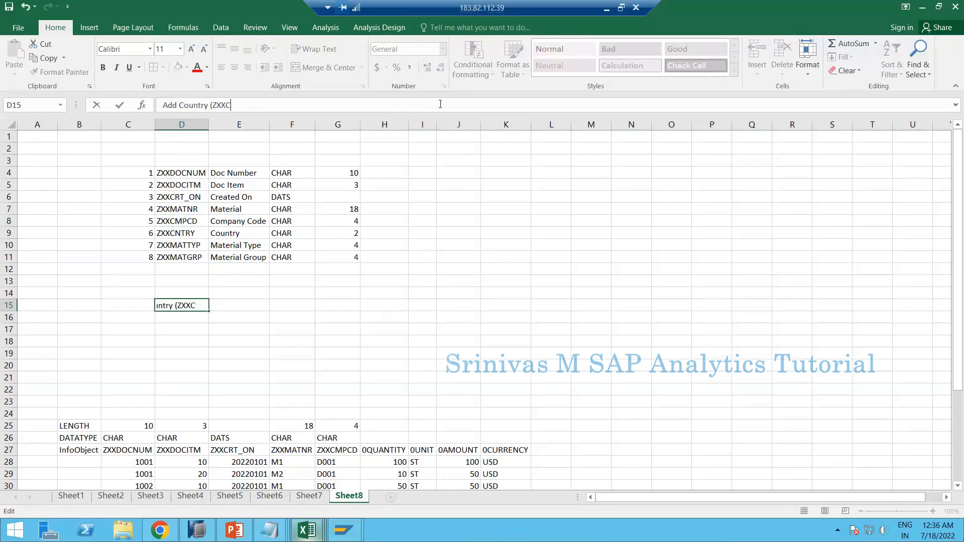
pyautogui.write('NTRY) field as attribute for this')
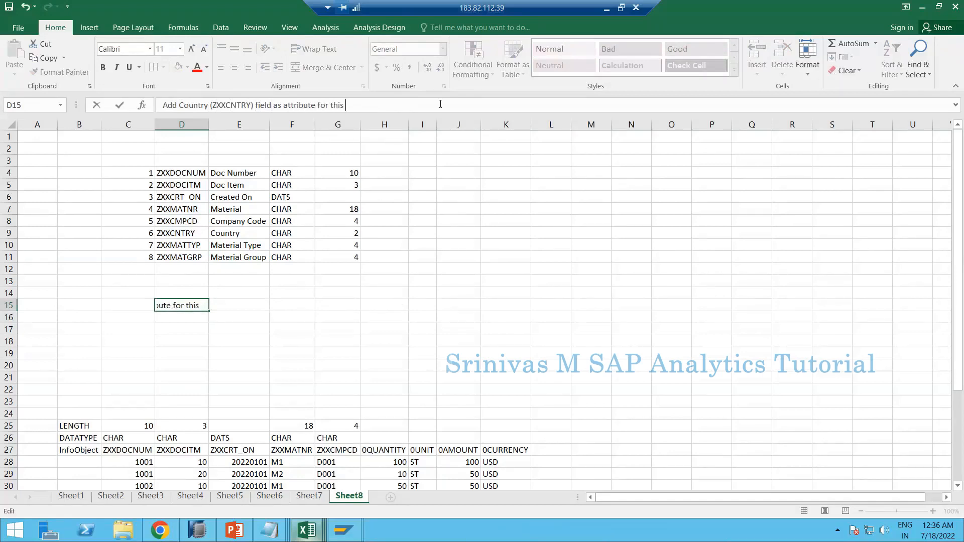
pyautogui.write(' Info Object')
pyautogui.press('Return')
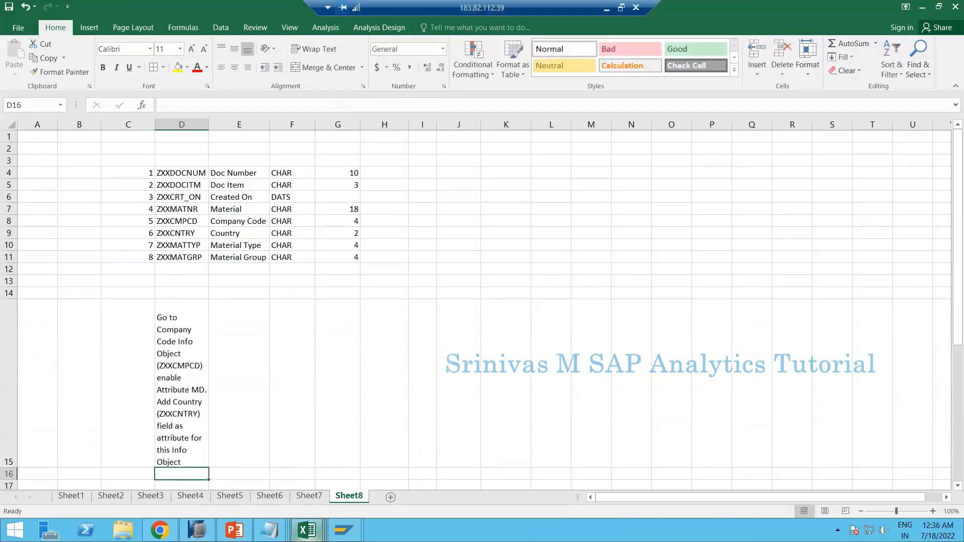
# Widen column D until each line of the D15 note fits unwrapped, and autofit the height of row 15.
pyautogui.moveTo(206, 124); pyautogui.dragTo(607, 124)
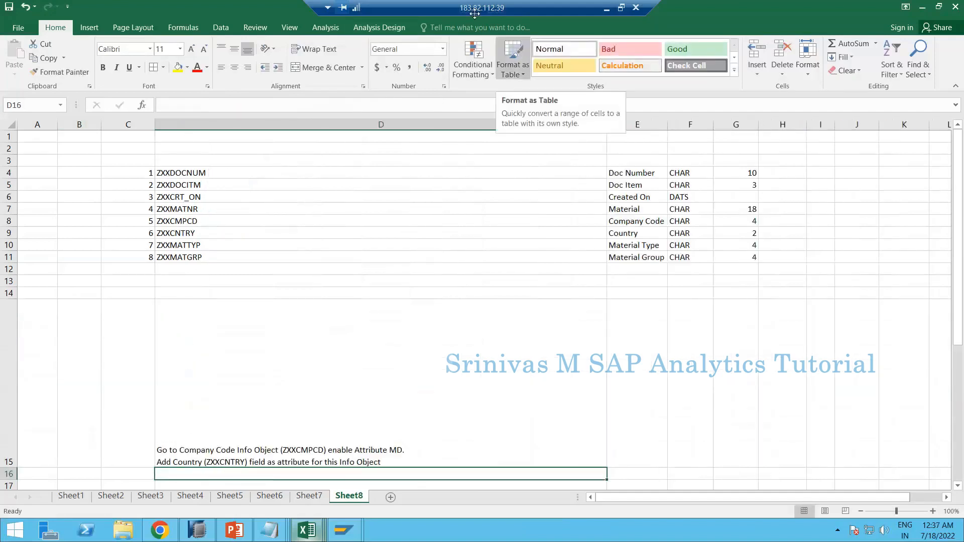
pyautogui.doubleClick(19, 463)
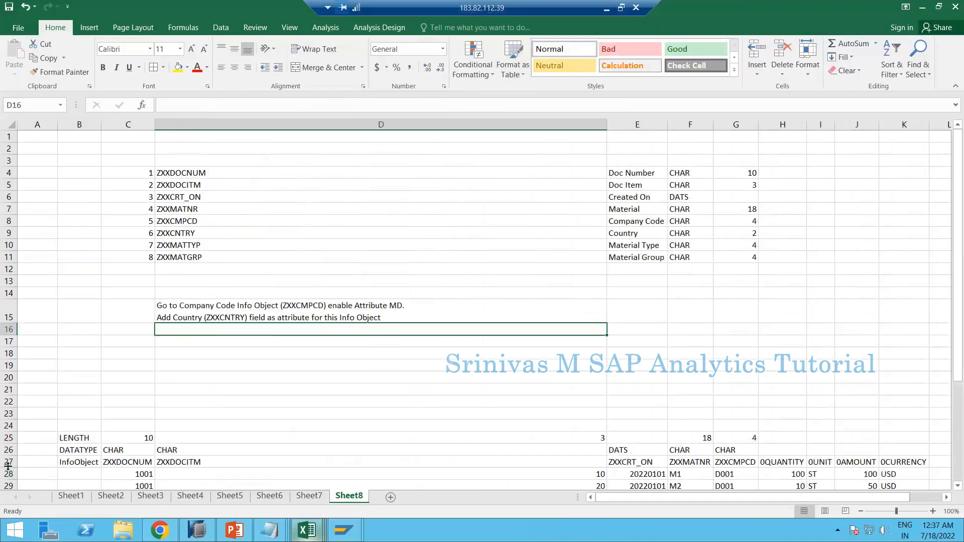
pyautogui.click(363, 305)
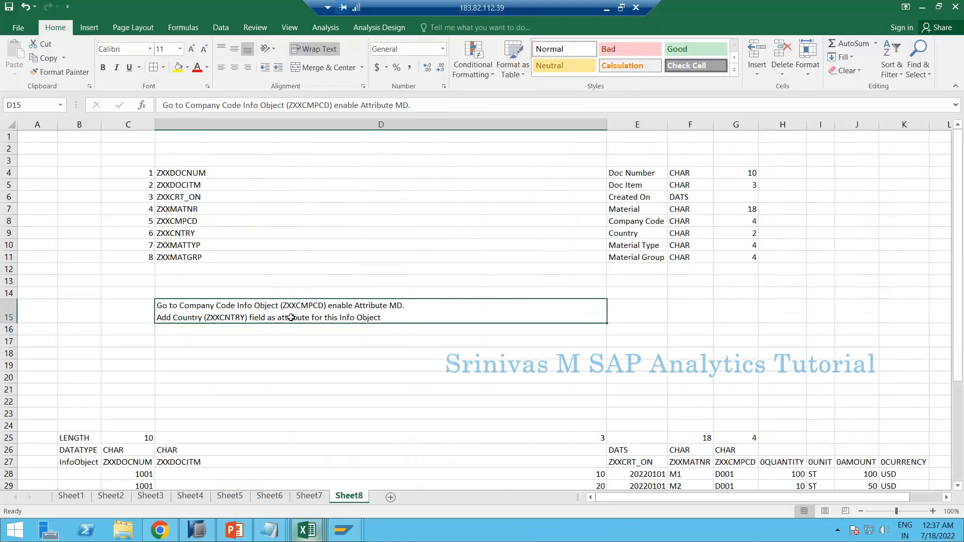
# Insert "Company Code" before "Info Object" in the second line of the D15 note.
pyautogui.doubleClick(344, 320)
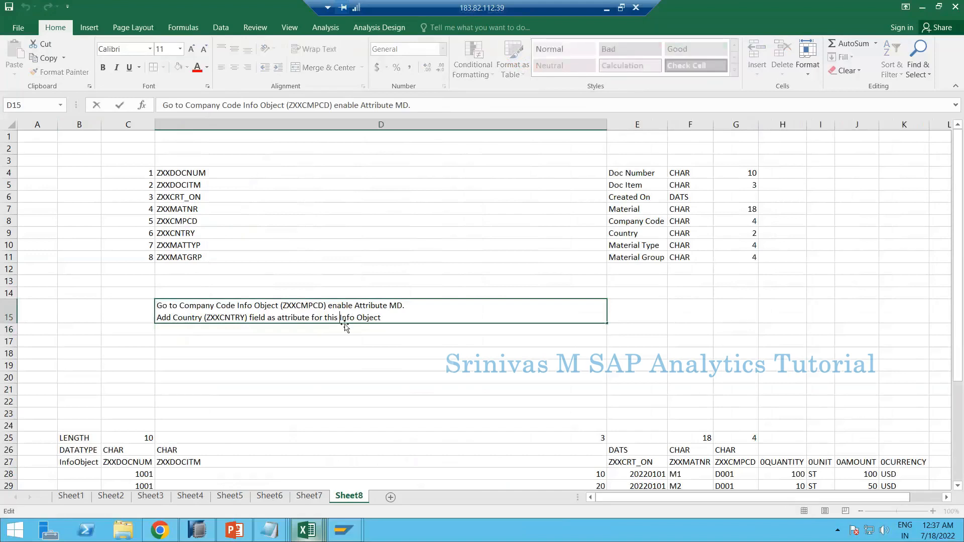
pyautogui.write('Compnay')
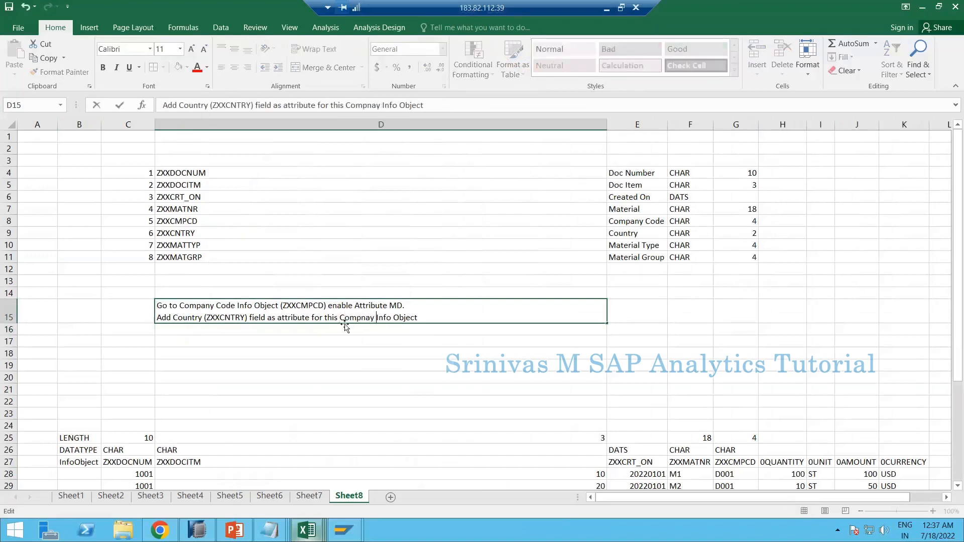
pyautogui.press('BackSpace')
pyautogui.press('BackSpace')
pyautogui.press('BackSpace')
pyautogui.write('any Code')
pyautogui.press('Return')
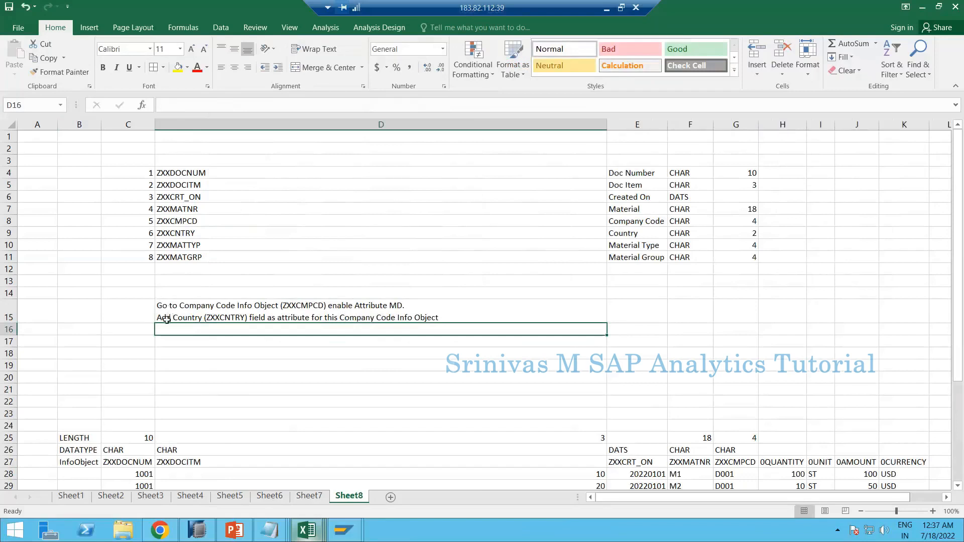
# Write "Go to Material InfoOBject ZXXMATNR enable Attribute MD" as the first line of D17 and start a second line.
pyautogui.click(189, 345)
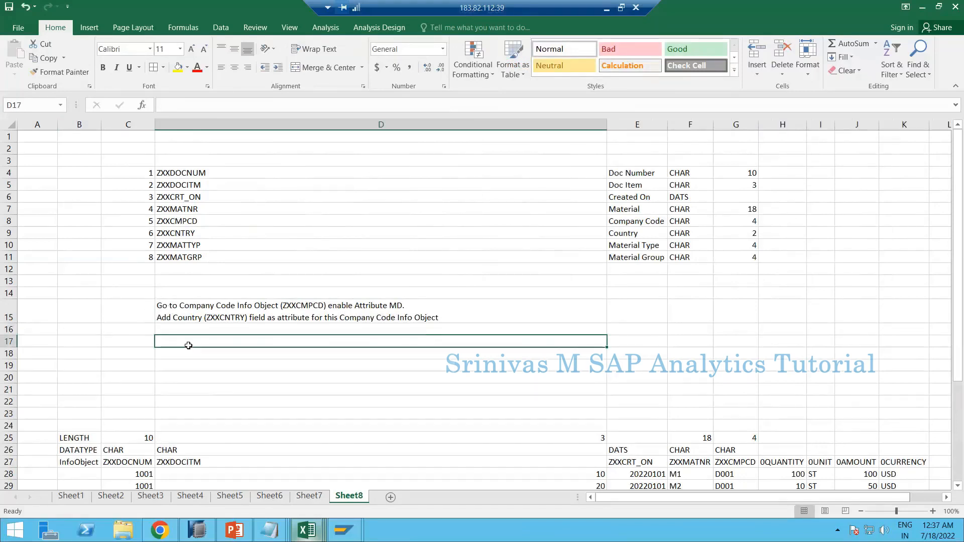
pyautogui.write('Go to ')
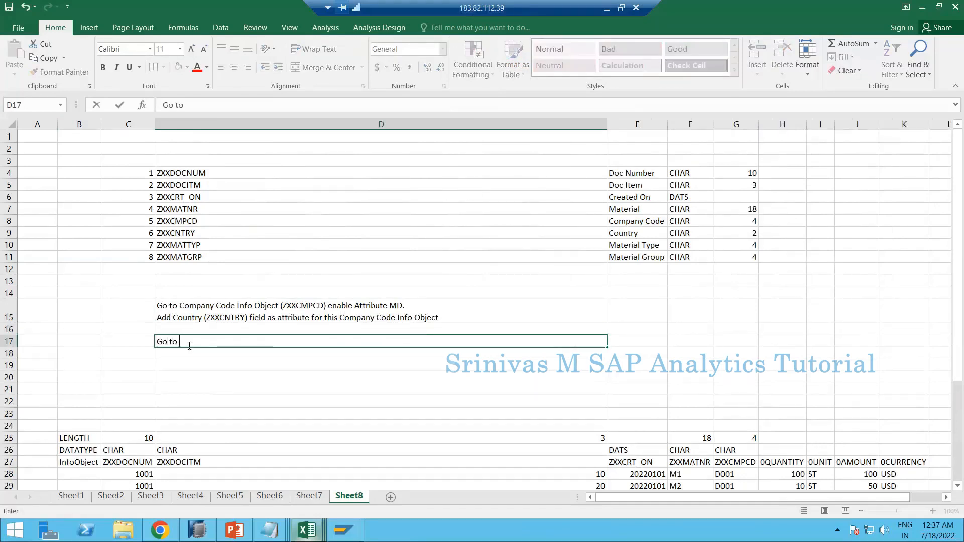
pyautogui.write('Material Info OBject')
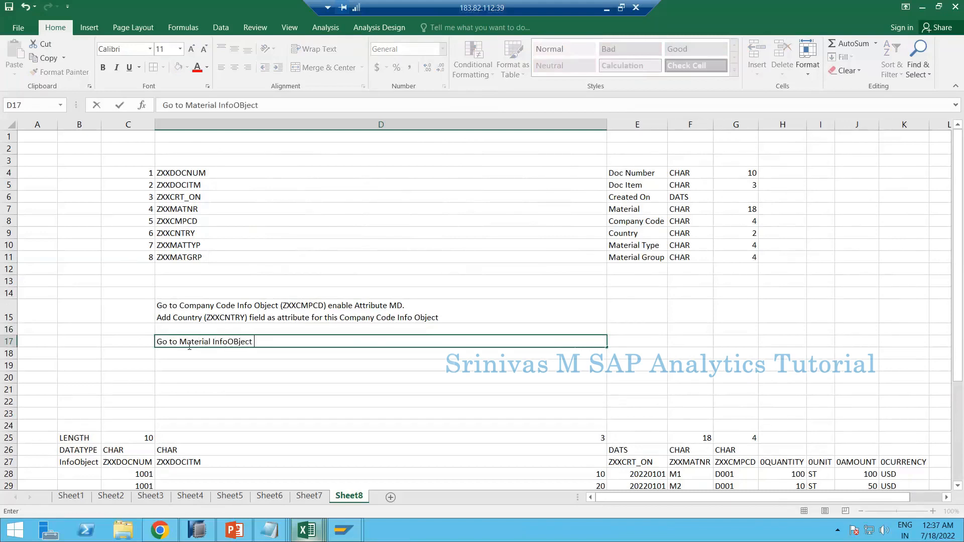
pyautogui.write(' ZXXMATNR enable Att')
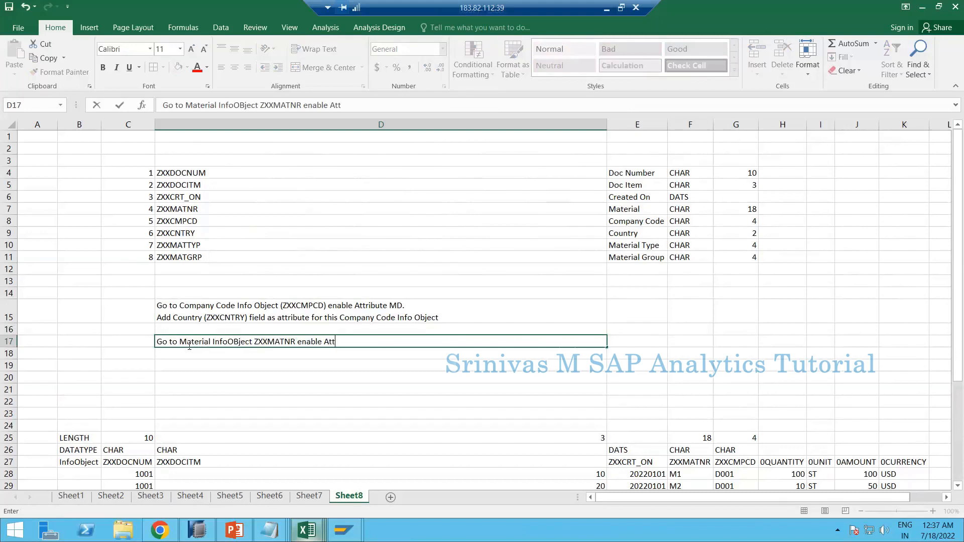
pyautogui.write('ribute MD')
pyautogui.hotkey('alt', 'Return')
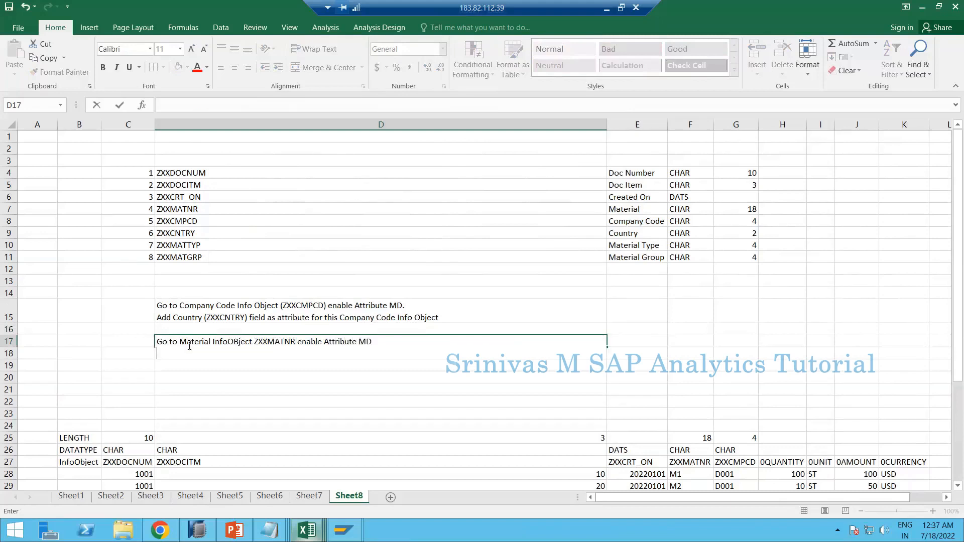
# Complete D17 with the line "Add Material Group (ZXXMATGRP) and Material Type (ZXXMATTYP) as attributes of it.".
pyautogui.write('Add Material Group')
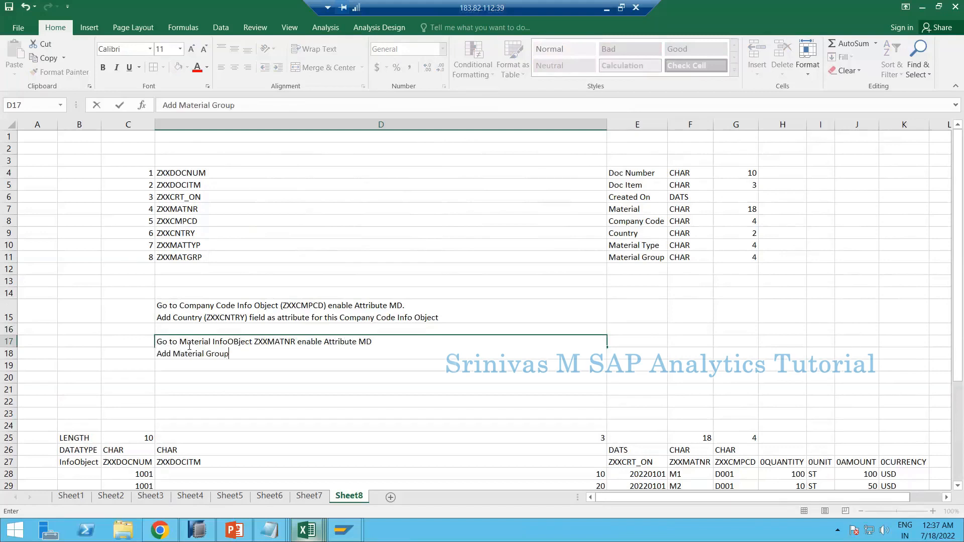
pyautogui.write(' (ZXXMATGRP')
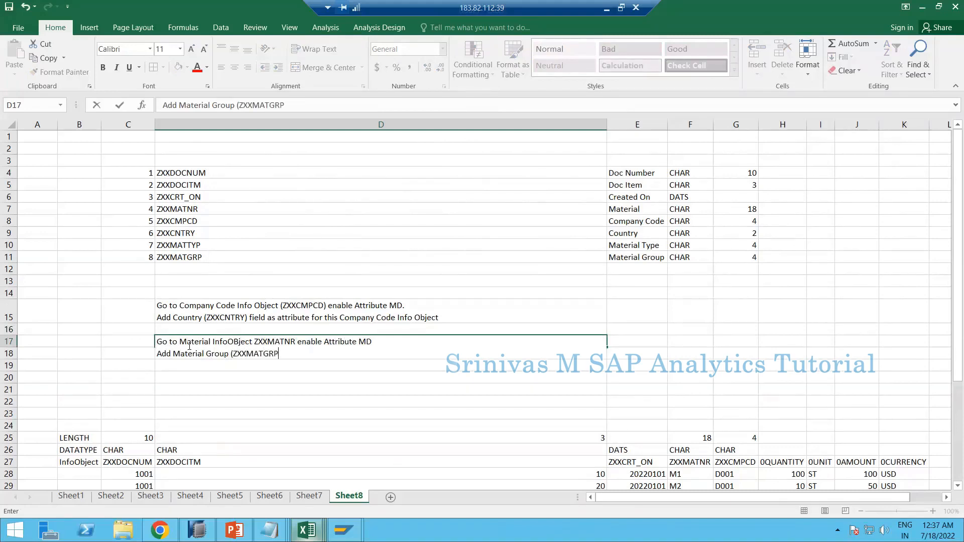
pyautogui.write(') and Material Type (')
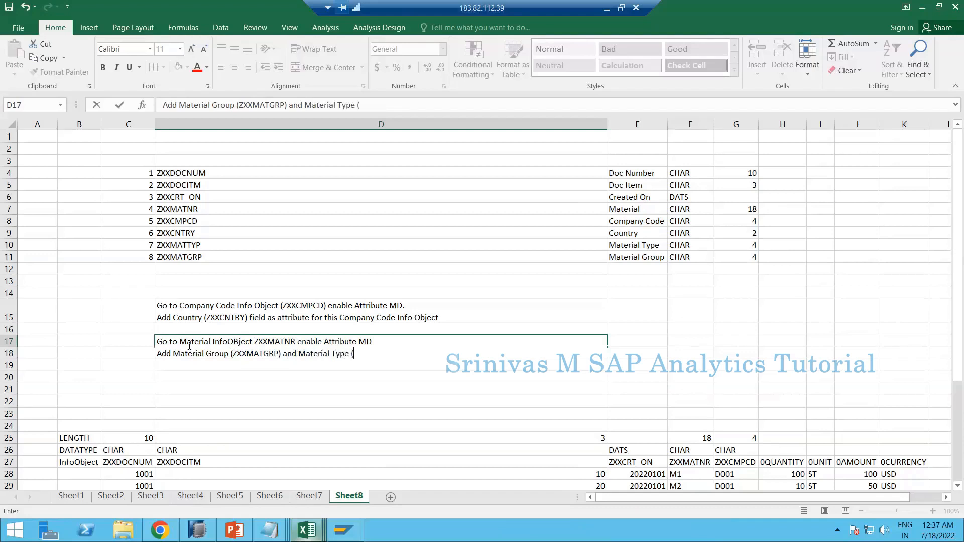
pyautogui.write('ZXXMATTYP) as attribut')
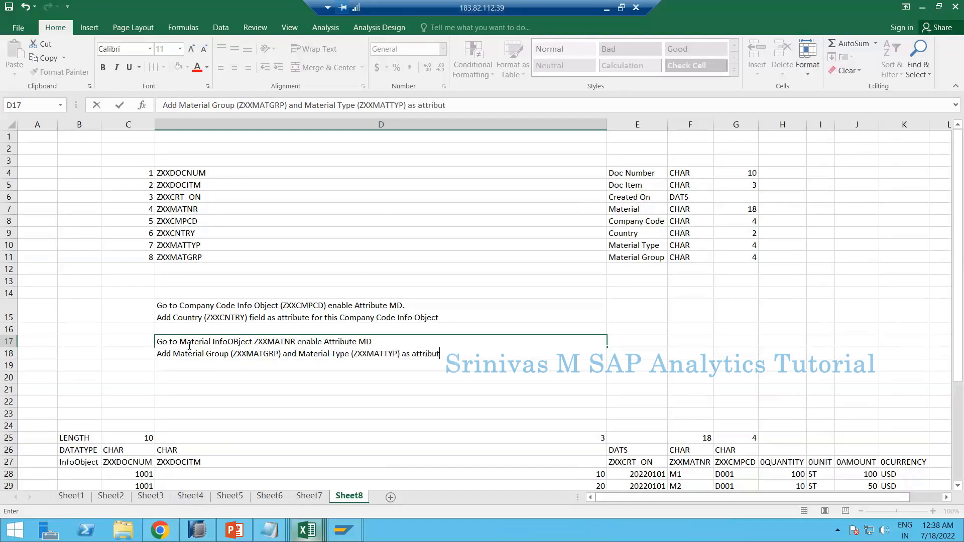
pyautogui.write('es of it.')
pyautogui.press('Return')
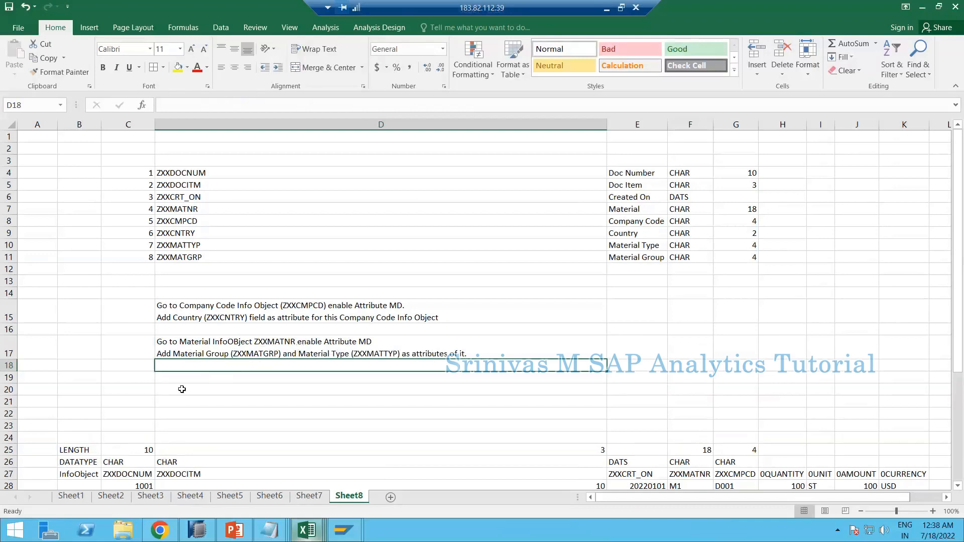
pyautogui.click(181, 386)
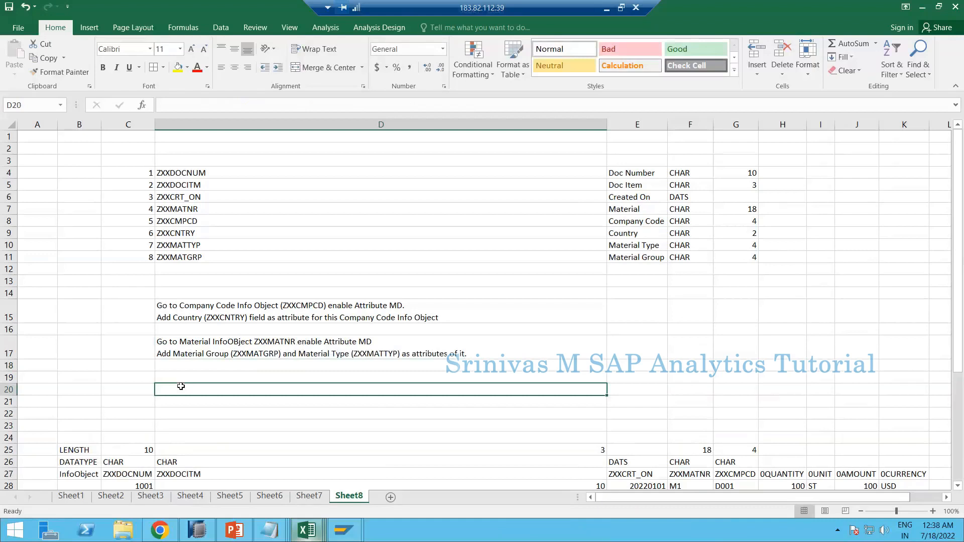
pyautogui.press('Up')
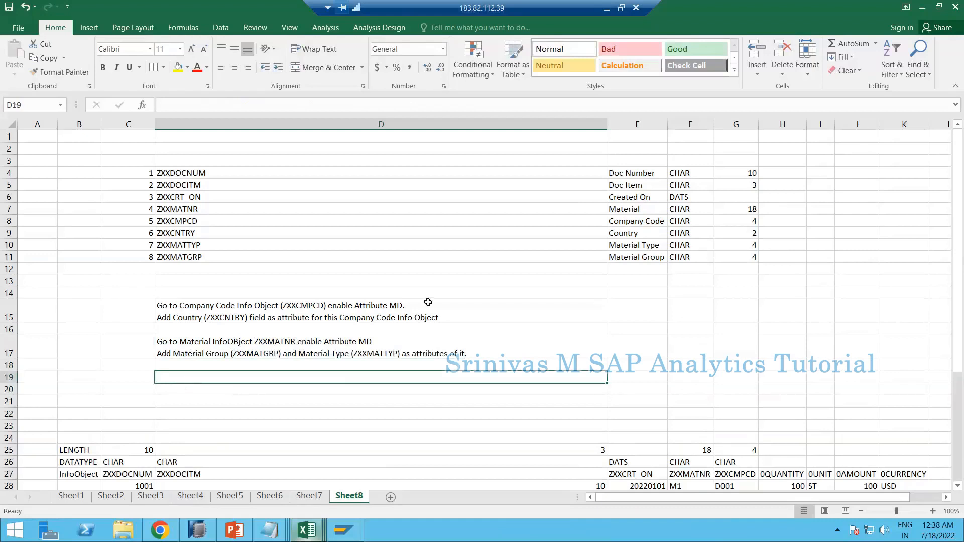
pyautogui.click(414, 308)
pyautogui.doubleClick(414, 308)
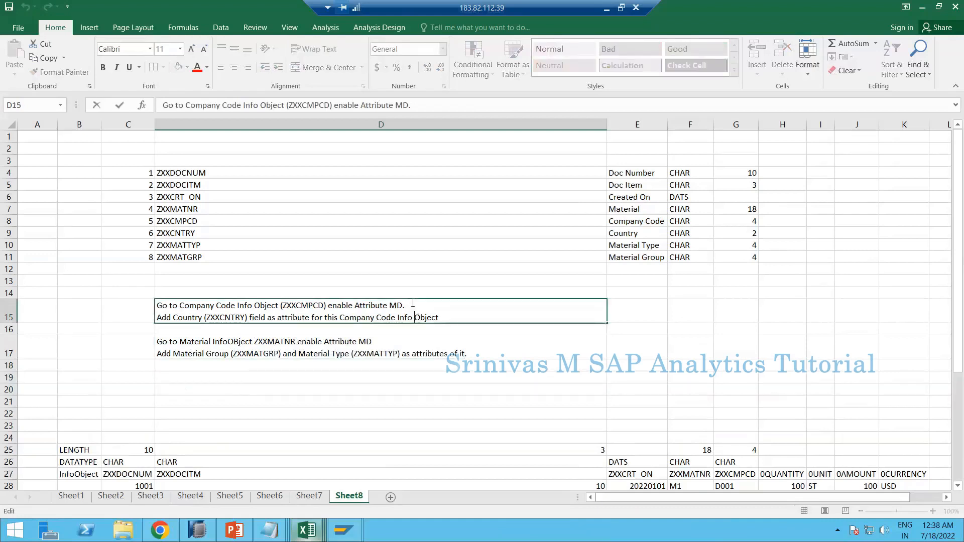
pyautogui.click(187, 389)
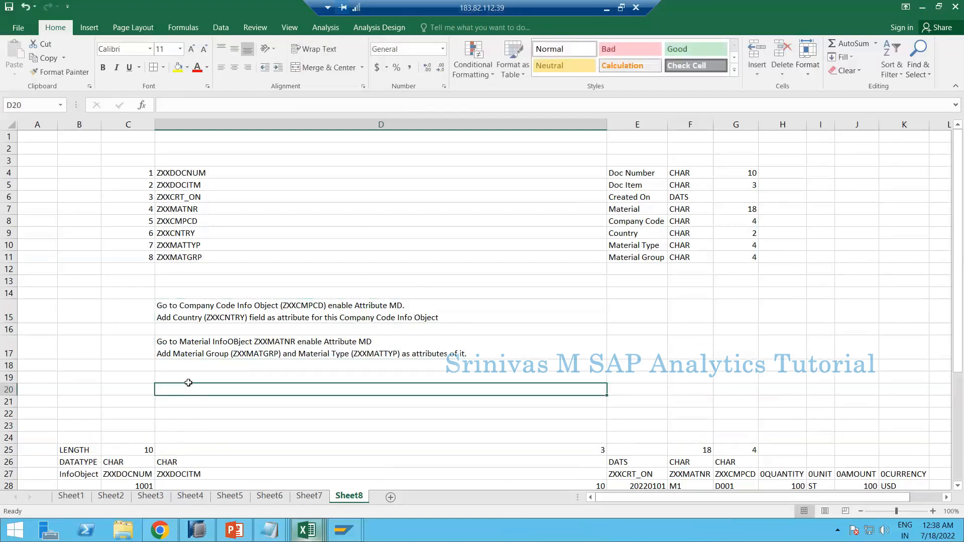
# Write "Go to Country Info Object (ZXXCNTRY) and enable Text Master data" in D19.
pyautogui.click(188, 379)
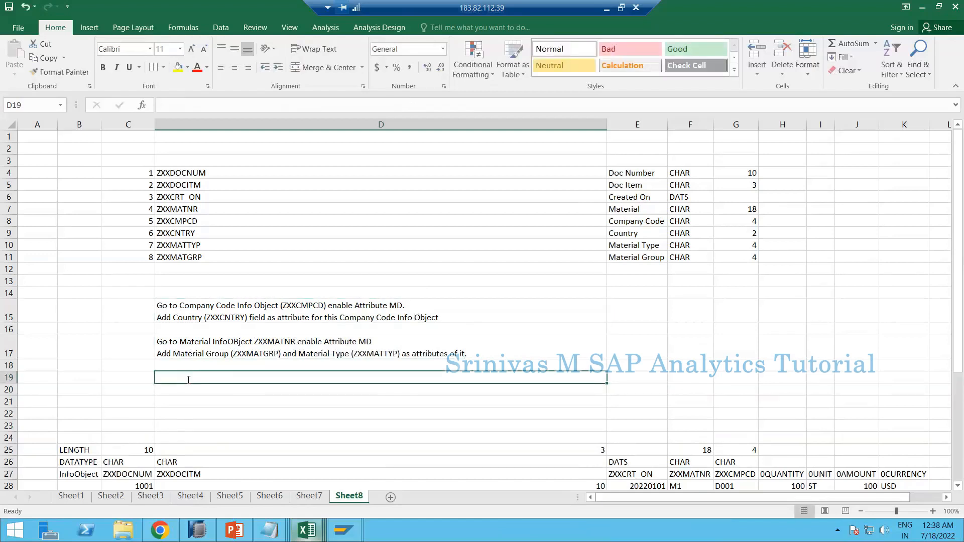
pyautogui.write('G')
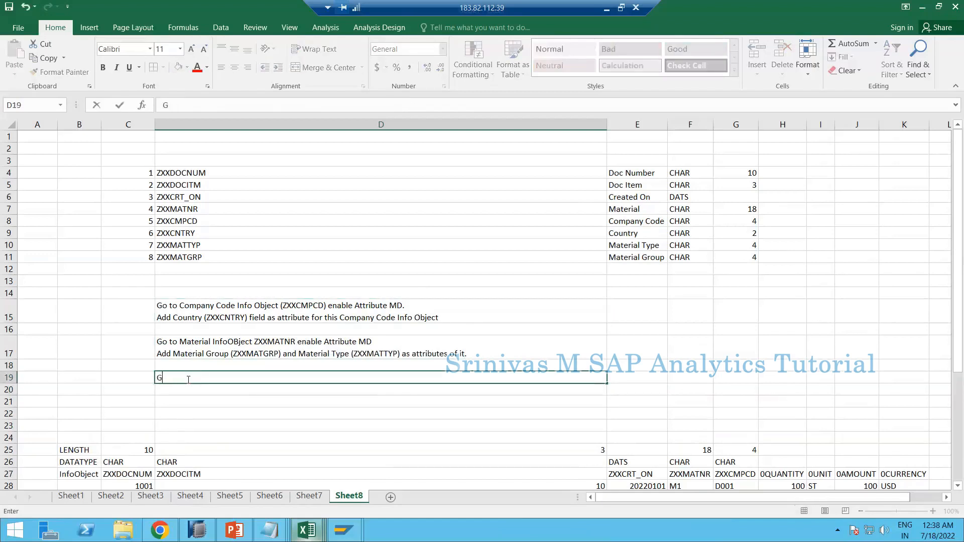
pyautogui.write(' too to Country Info Objec')
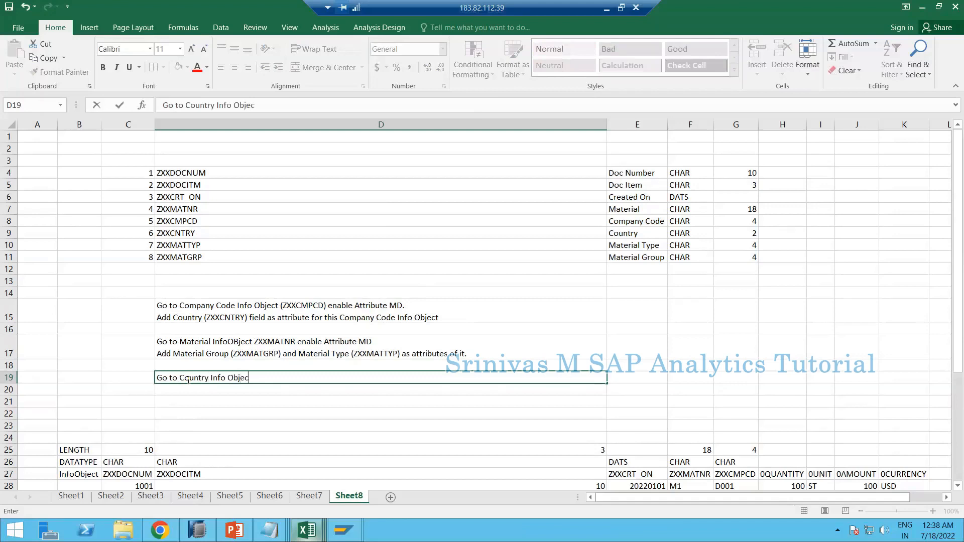
pyautogui.write('t (ZXXCNTRY)')
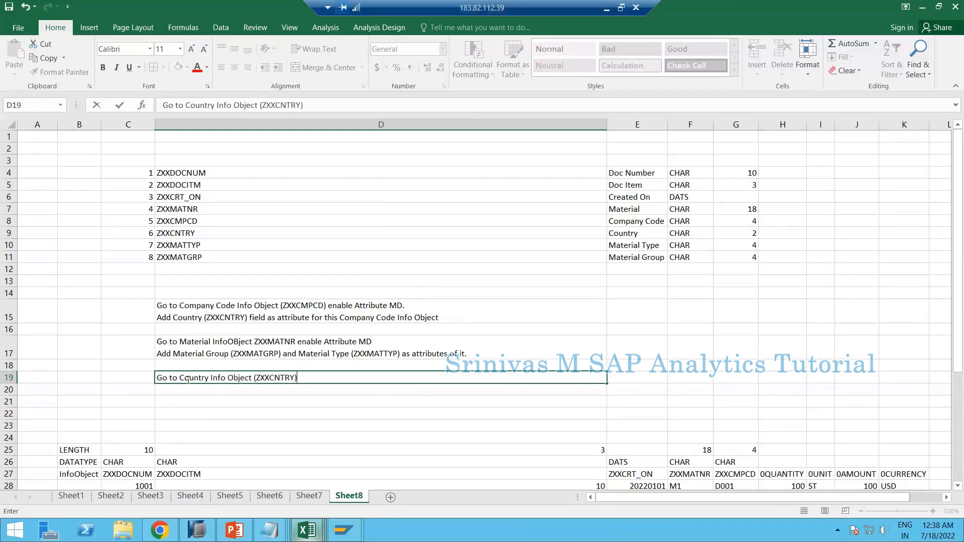
pyautogui.write(' and enable Text Master data')
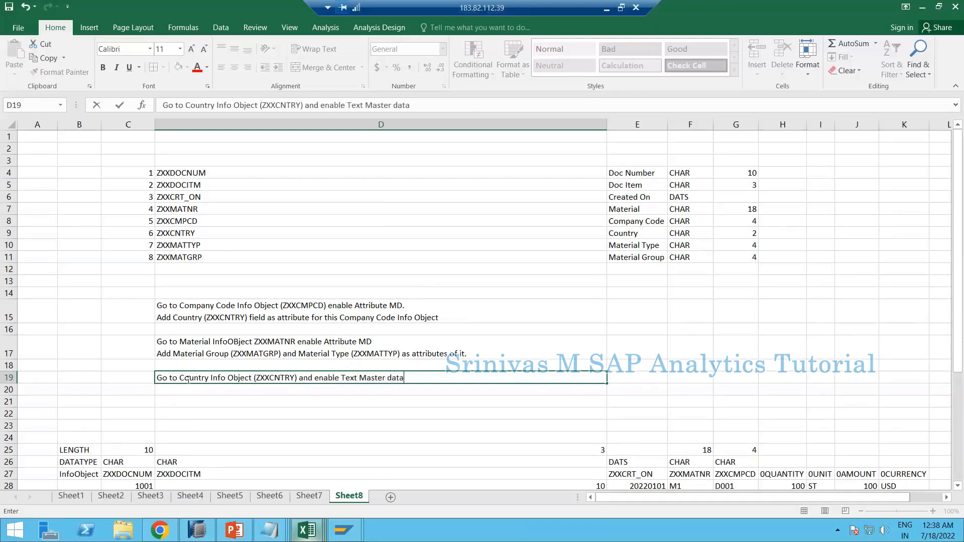
pyautogui.press('Return')
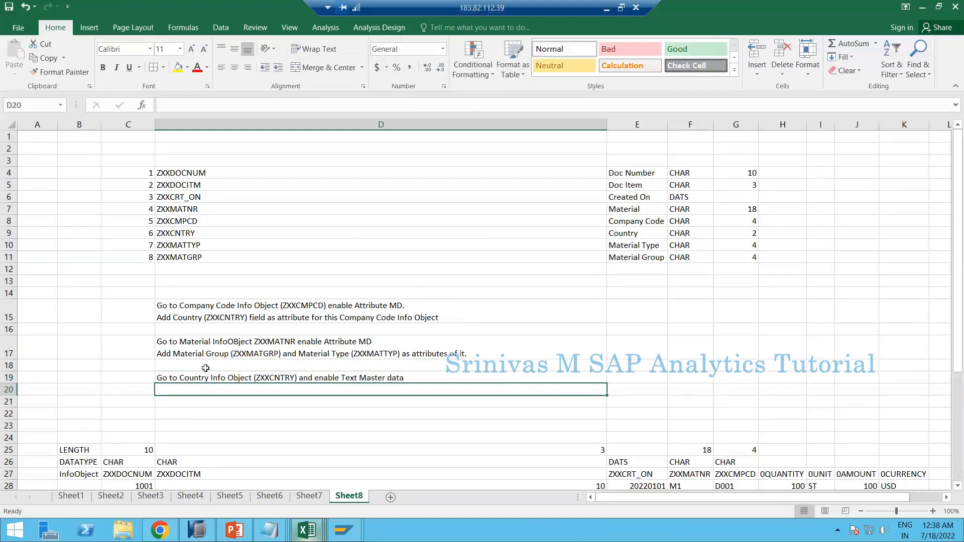
# Append "& Text MD (Medium Text)" to the first line of the Material note in D17.
pyautogui.click(374, 345)
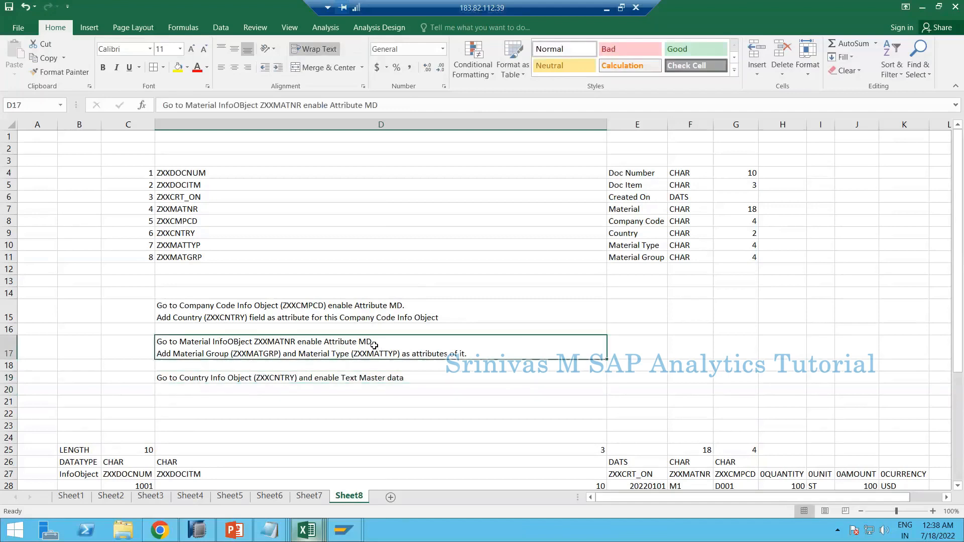
pyautogui.doubleClick(388, 347)
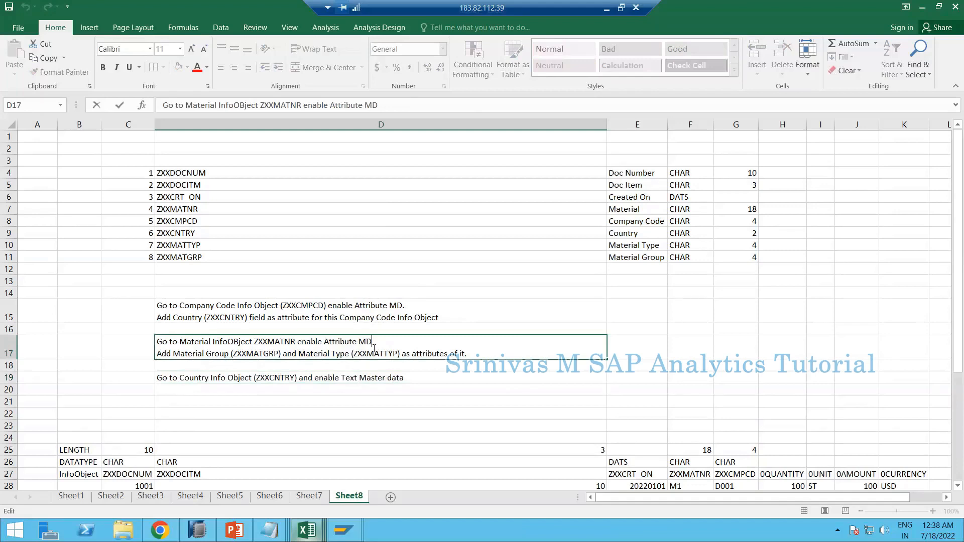
pyautogui.write('& Text MD (Medium')
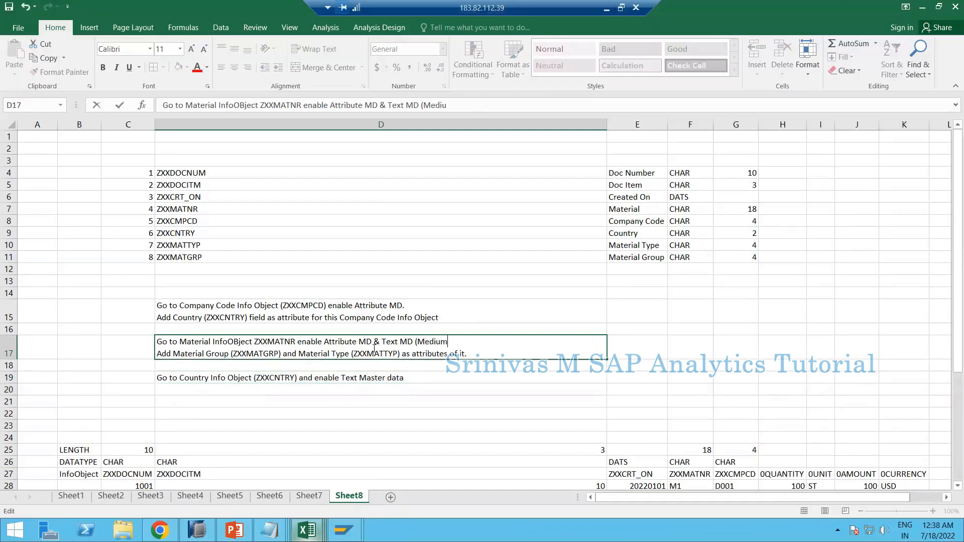
pyautogui.write(' Text)')
pyautogui.press('Return')
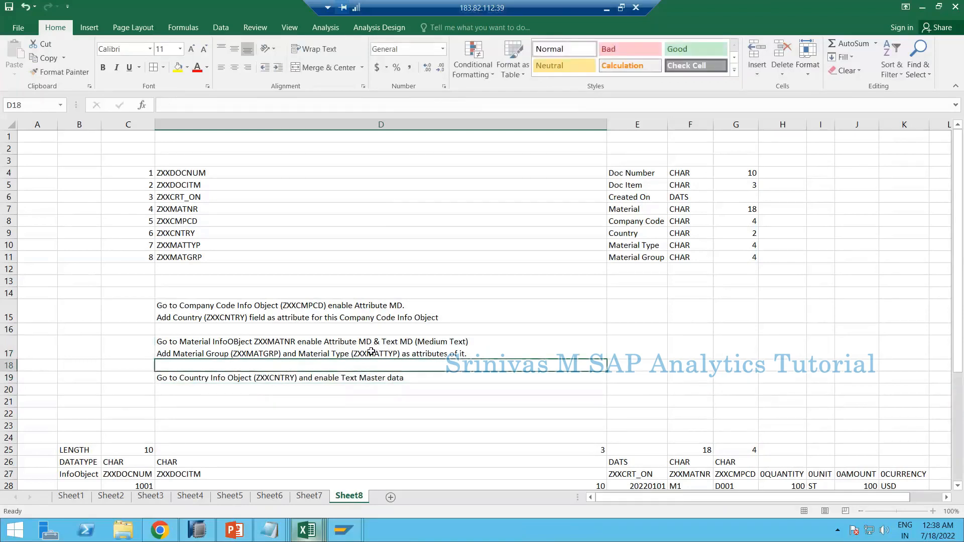
# Append "(Medium Text)" to the Country note in D19, without a stray trailing bracket.
pyautogui.click(425, 377)
pyautogui.doubleClick(425, 378)
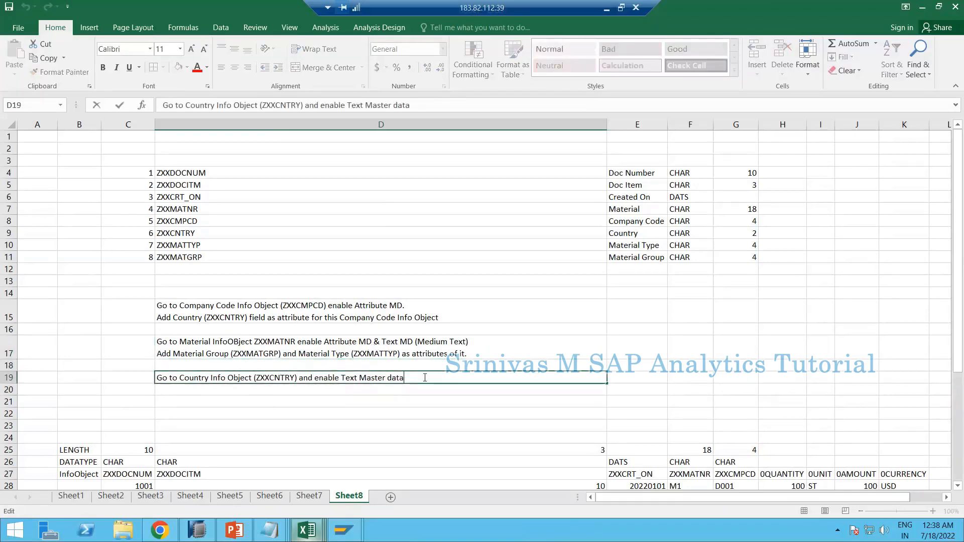
pyautogui.write('(Medium Text)(')
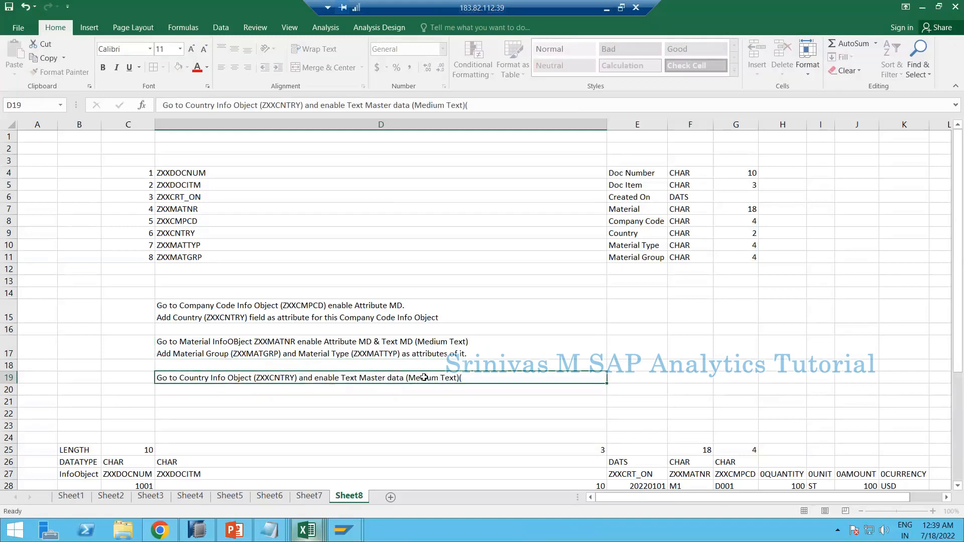
pyautogui.press('Return')
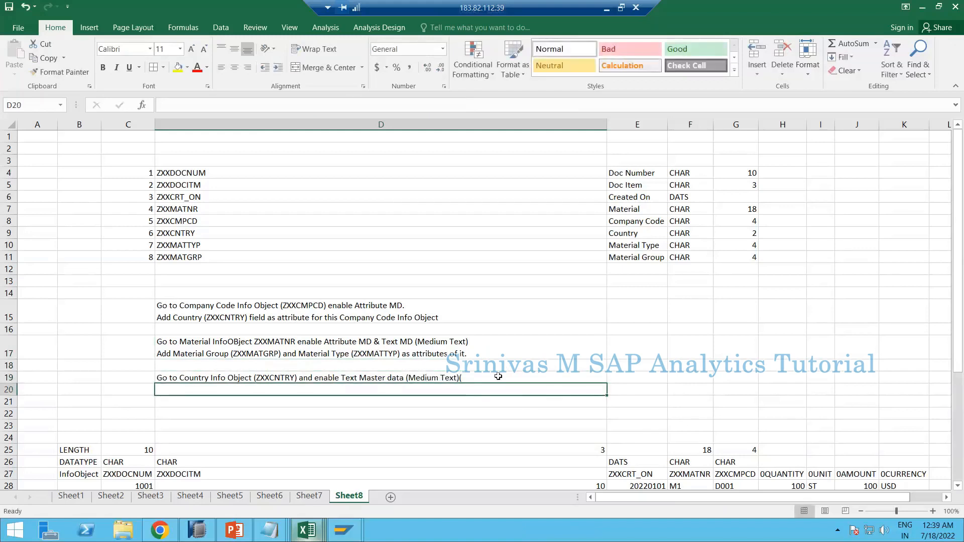
pyautogui.doubleClick(498, 377)
pyautogui.press('BackSpace')
pyautogui.press('Return')
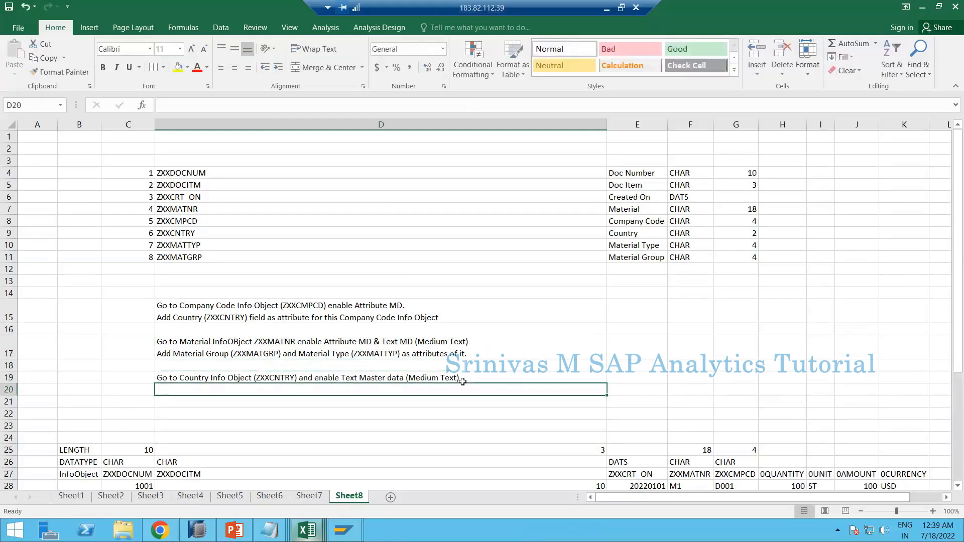
pyautogui.click(180, 401)
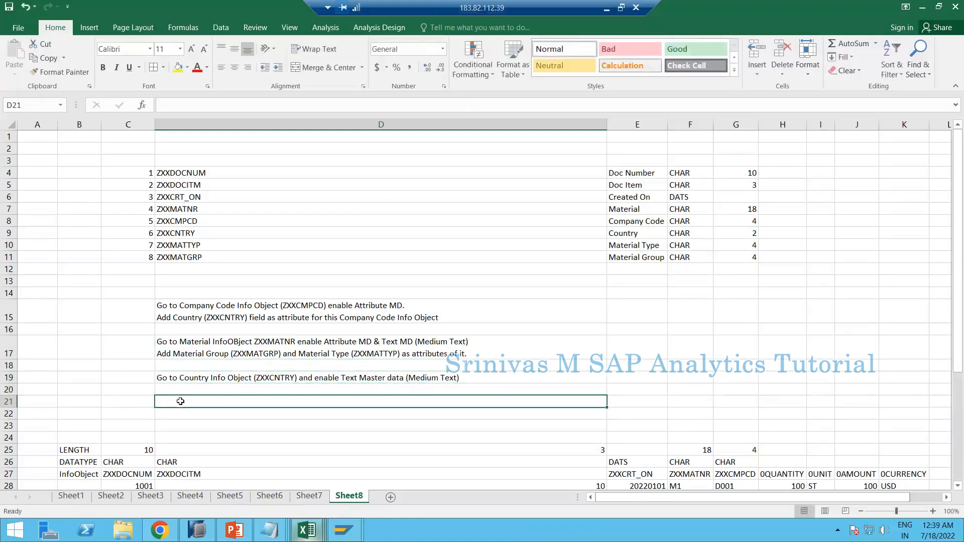
pyautogui.write('Go to')
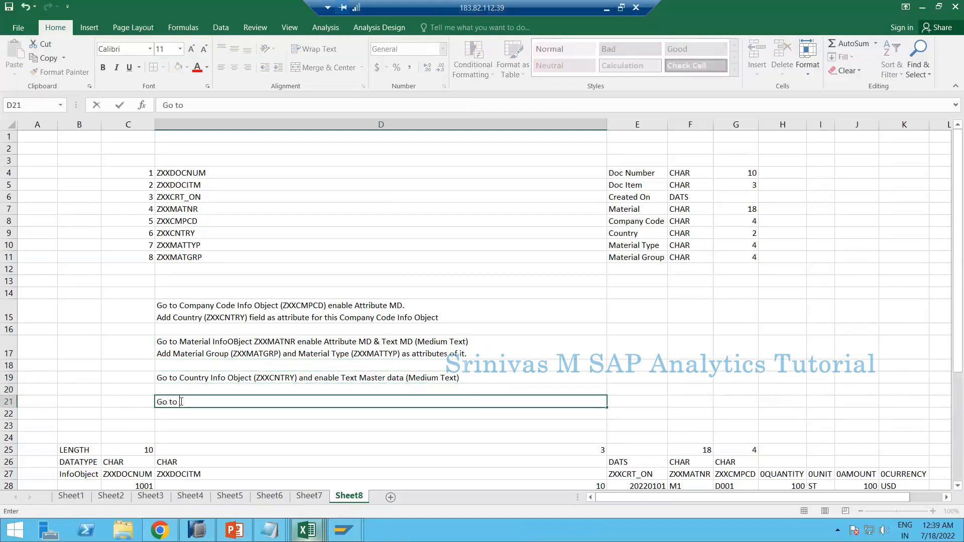
pyautogui.press('Escape')
pyautogui.press('Up')
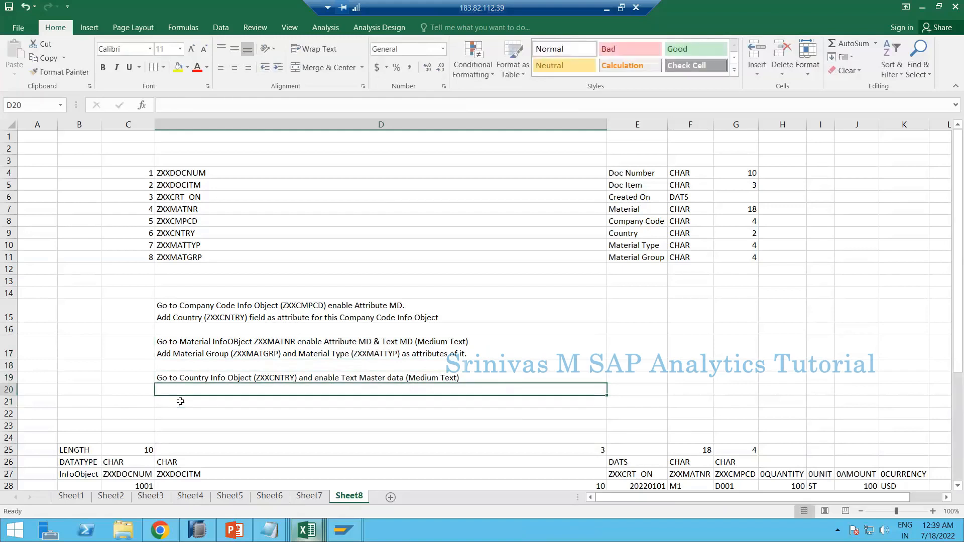
# End the first line of D19 with a period and add the line "Maintain below two Master data entires Manually".
pyautogui.doubleClick(466, 377)
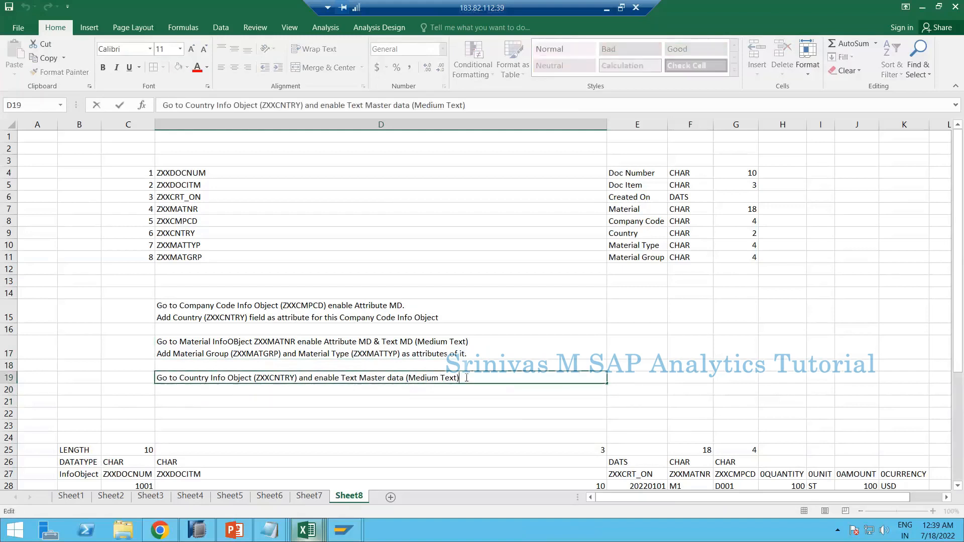
pyautogui.hotkey('alt', 'Return')
pyautogui.write('M')
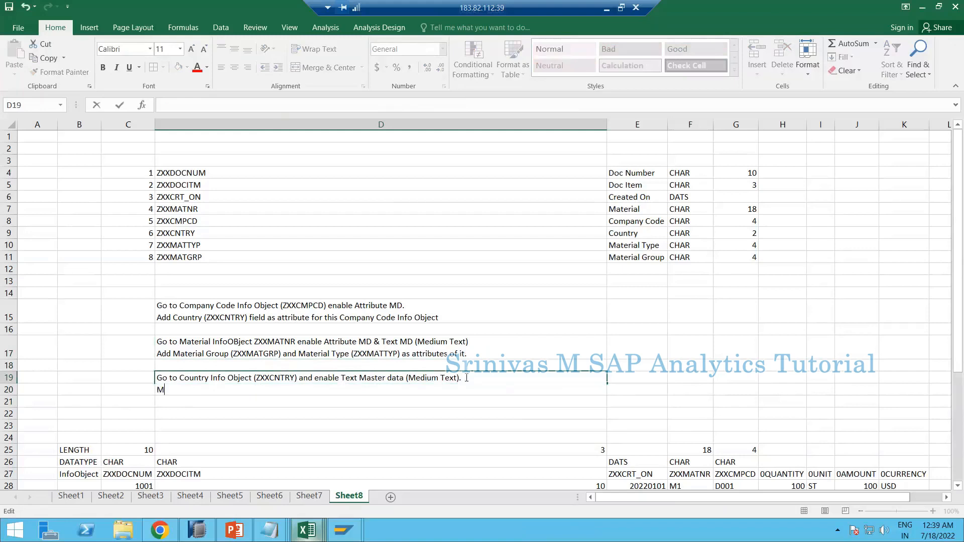
pyautogui.write('aintain below two')
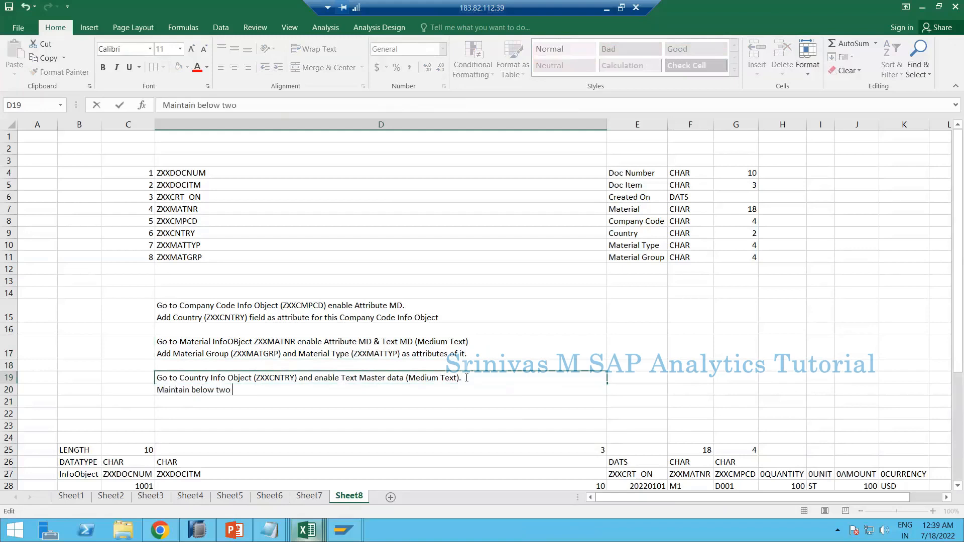
pyautogui.write(' entires Manually')
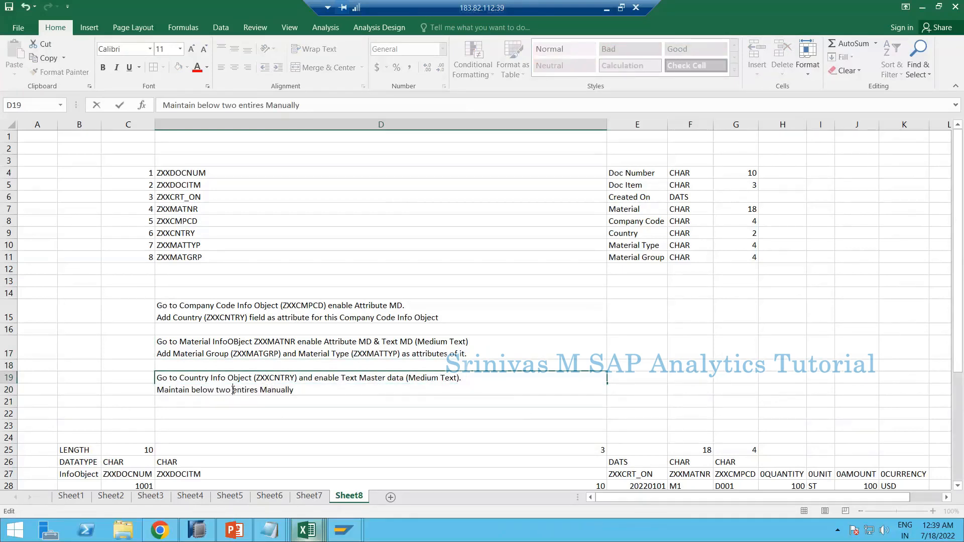
pyautogui.write('Master data')
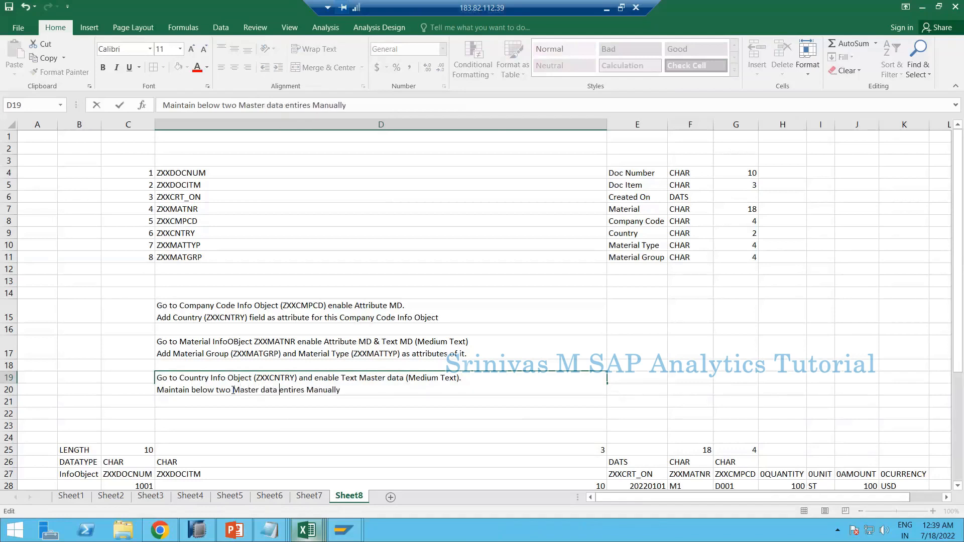
# List the entries "DE - Germany" and "IN - India" on separate lines at the end of the D19 note.
pyautogui.hotkey('alt', 'Return')
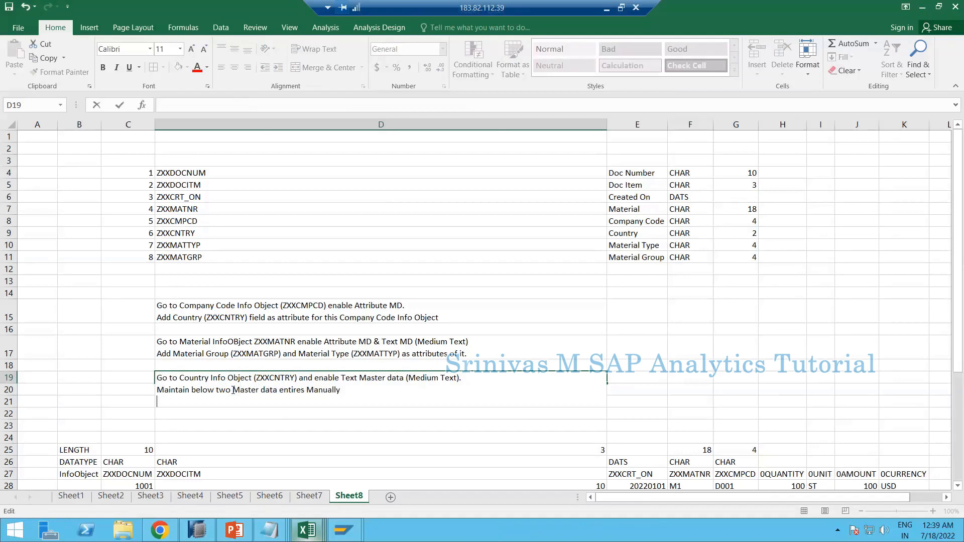
pyautogui.write('DE - Germana')
pyautogui.press('BackSpace')
pyautogui.write('y')
pyautogui.hotkey('alt', 'Return')
pyautogui.write('I')
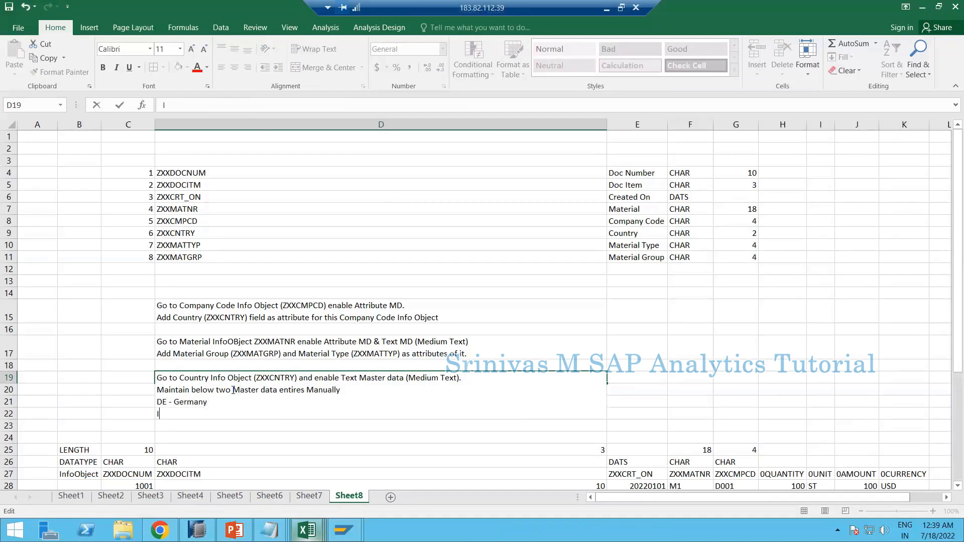
pyautogui.write('N - India')
pyautogui.press('Return')
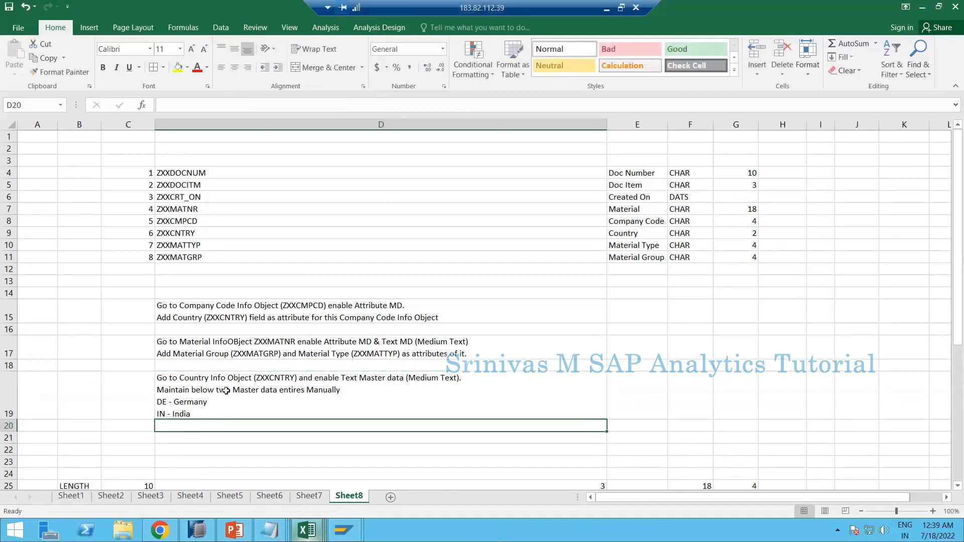
# Add the line "US - USA" to the D19 note and remove the word "two" from its second line.
pyautogui.doubleClick(196, 413)
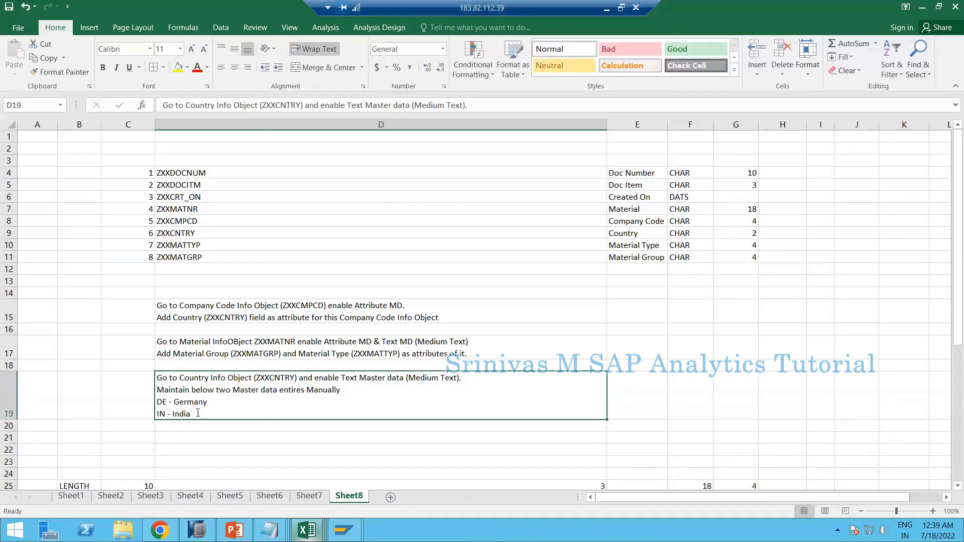
pyautogui.hotkey('alt', 'Return')
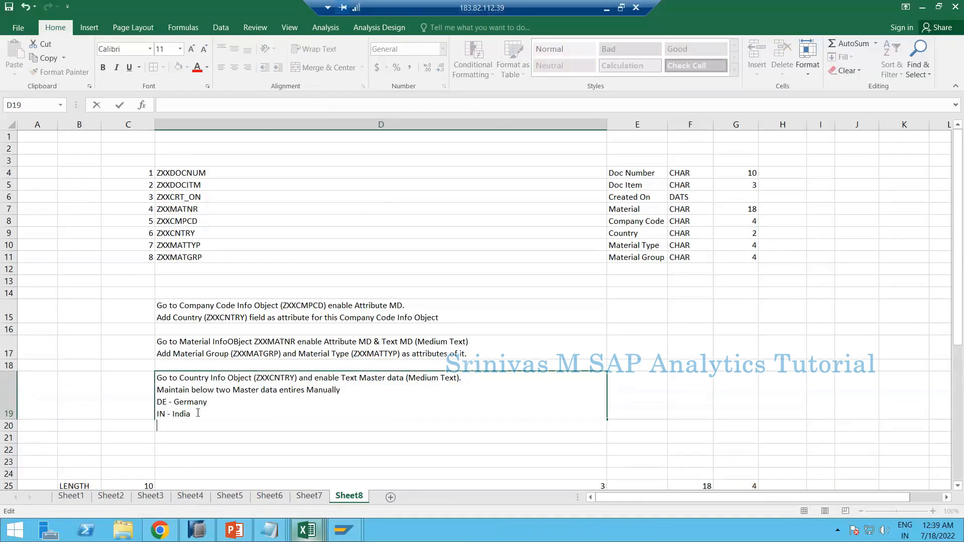
pyautogui.write('USA')
pyautogui.press('BackSpace')
pyautogui.press('BackSpace')
pyautogui.write('- USA')
pyautogui.press('BackSpace')
pyautogui.press('BackSpace')
pyautogui.press('BackSpace')
pyautogui.press('BackSpace')
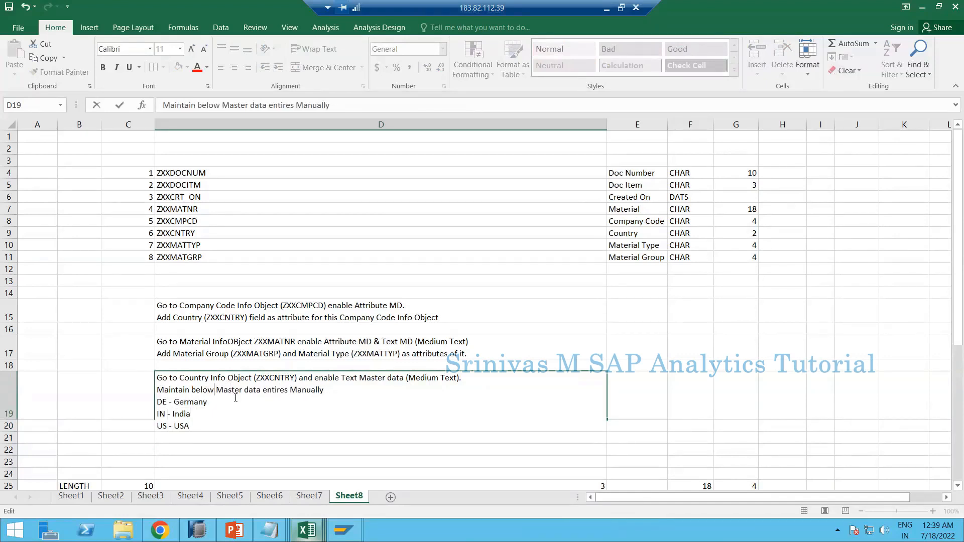
pyautogui.press('Return')
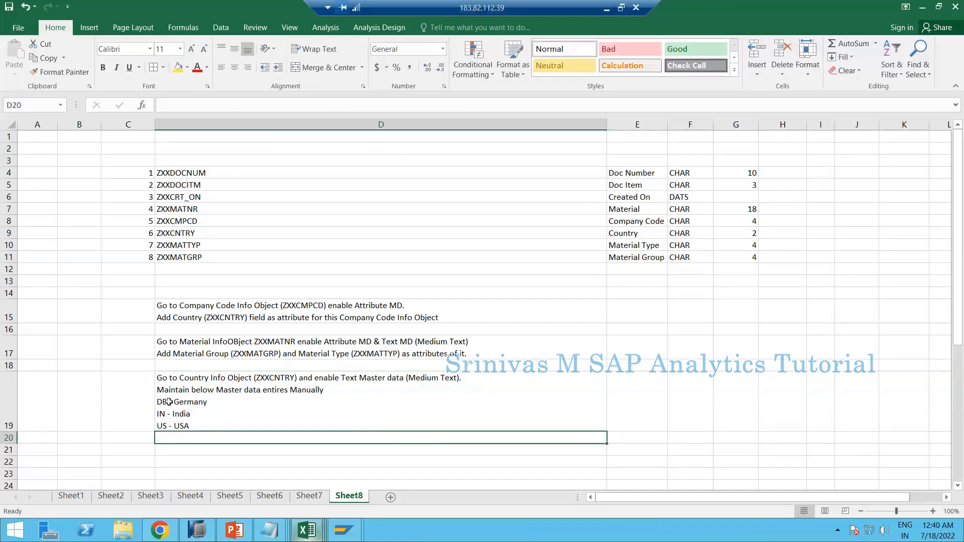
# Add the third line "Maintain below Maser data" to the Material note in D17.
pyautogui.click(222, 404)
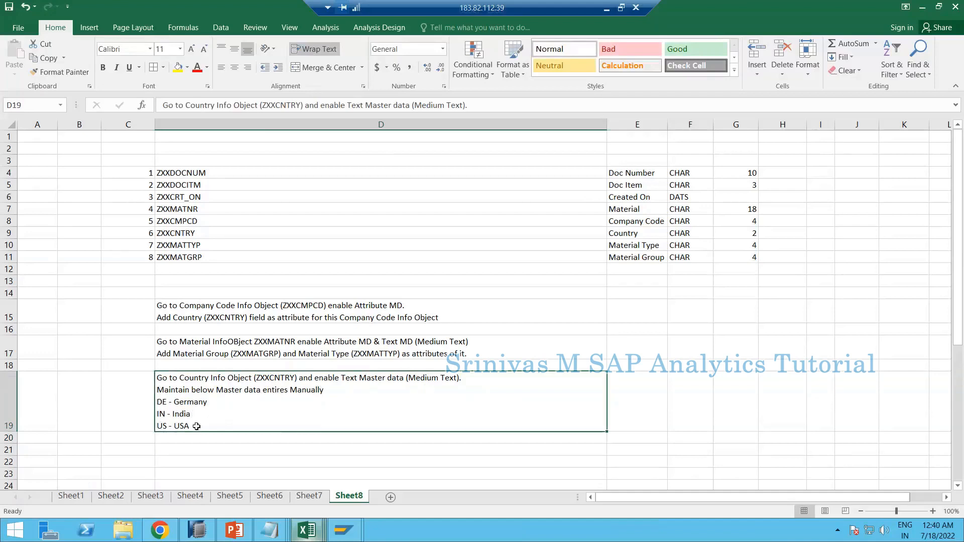
pyautogui.scroll(-2, 172, 282)
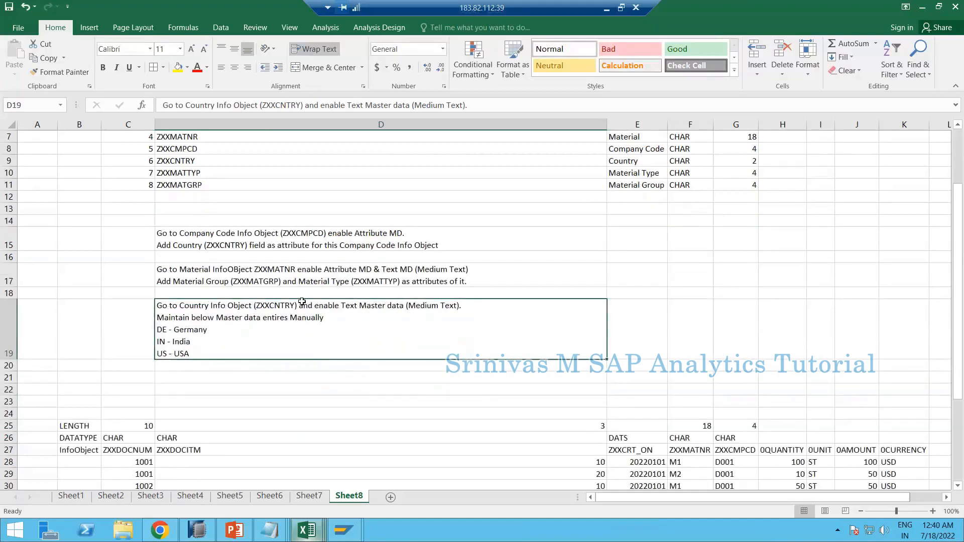
pyautogui.doubleClick(495, 282)
pyautogui.hotkey('alt', 'Return')
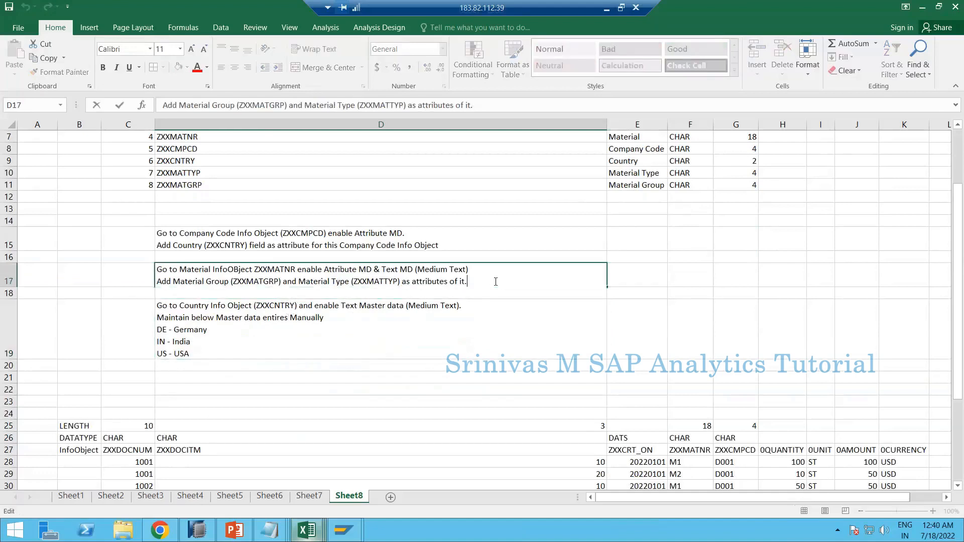
pyautogui.write('Mai')
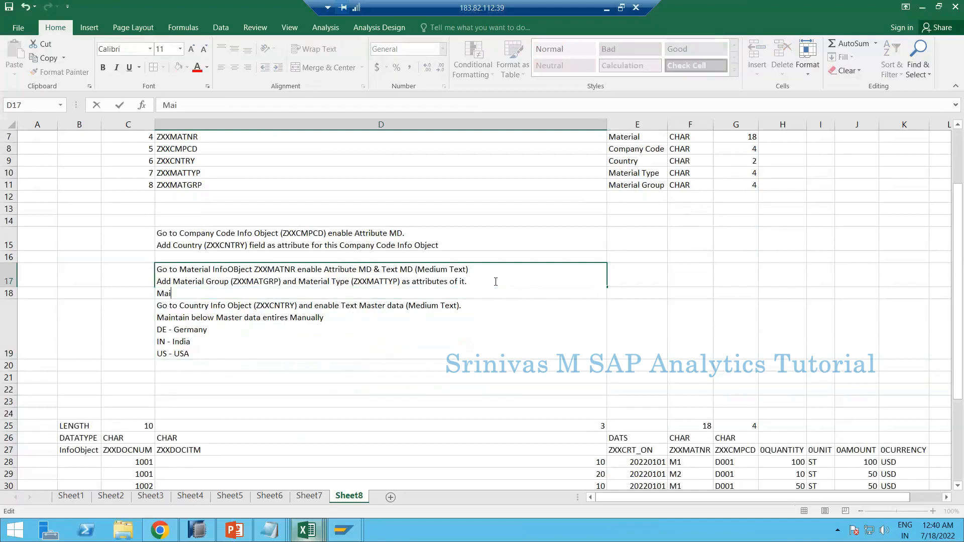
pyautogui.write('ntain below Maser data')
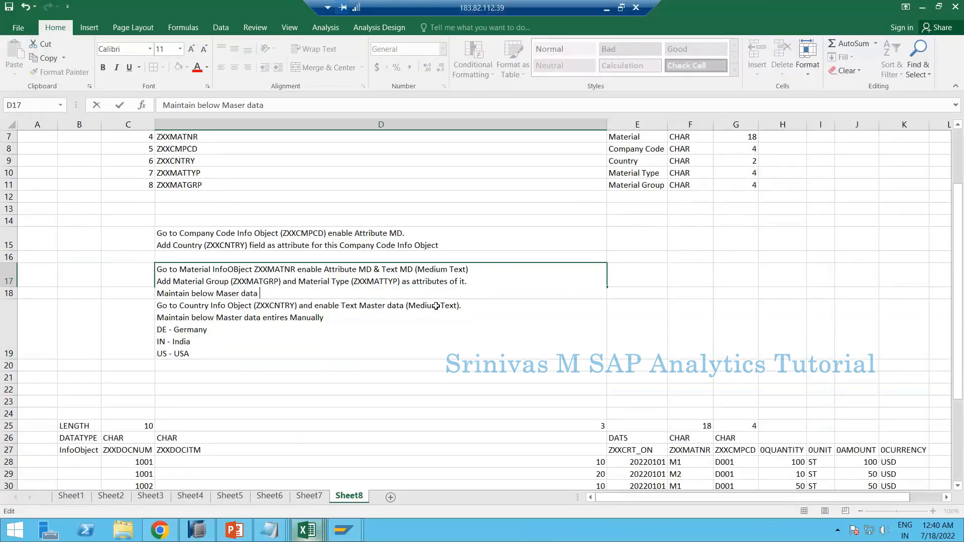
pyautogui.click(219, 323)
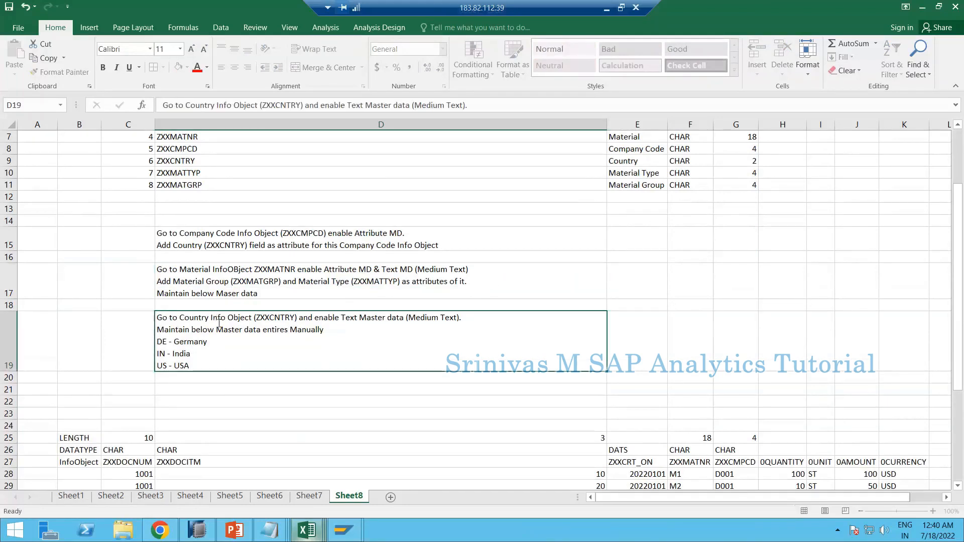
# Insert the word "Text" before "Master data" in the second line of the Country note in D19.
pyautogui.doubleClick(219, 323)
pyautogui.write('Text')
pyautogui.press('Return')
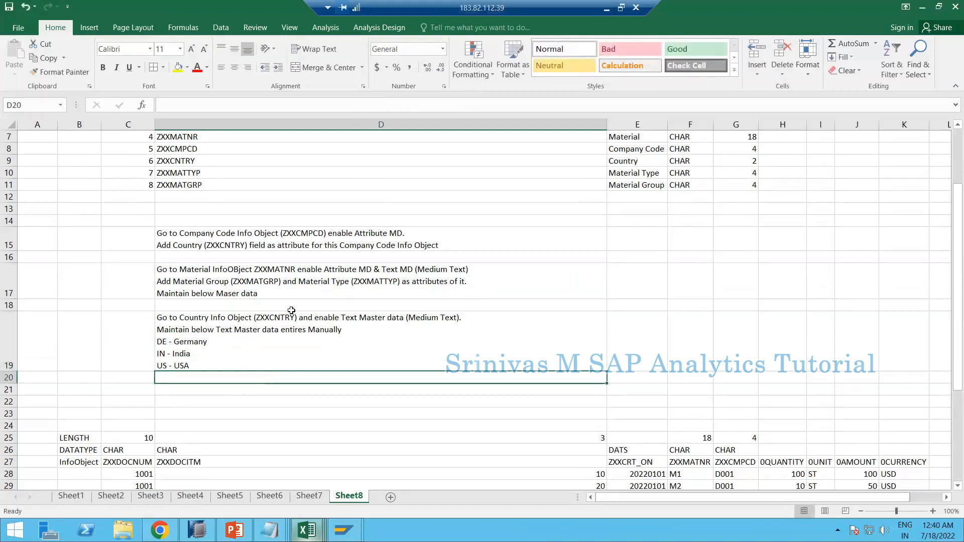
# Change the third line of the Material note in D17 to "Maintain below Text Maser data manually".
pyautogui.click(217, 295)
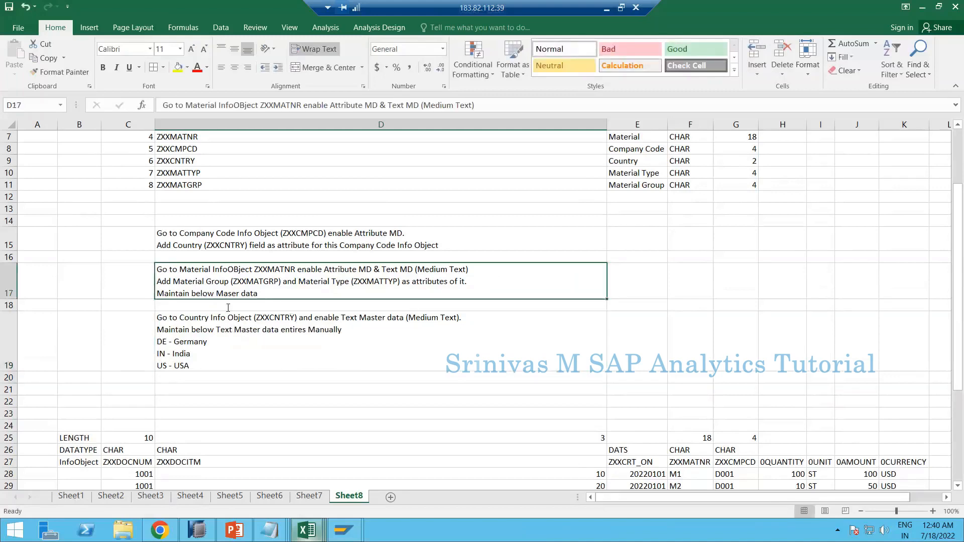
pyautogui.doubleClick(228, 308)
pyautogui.press('BackSpace')
pyautogui.write('ext Maser data ')
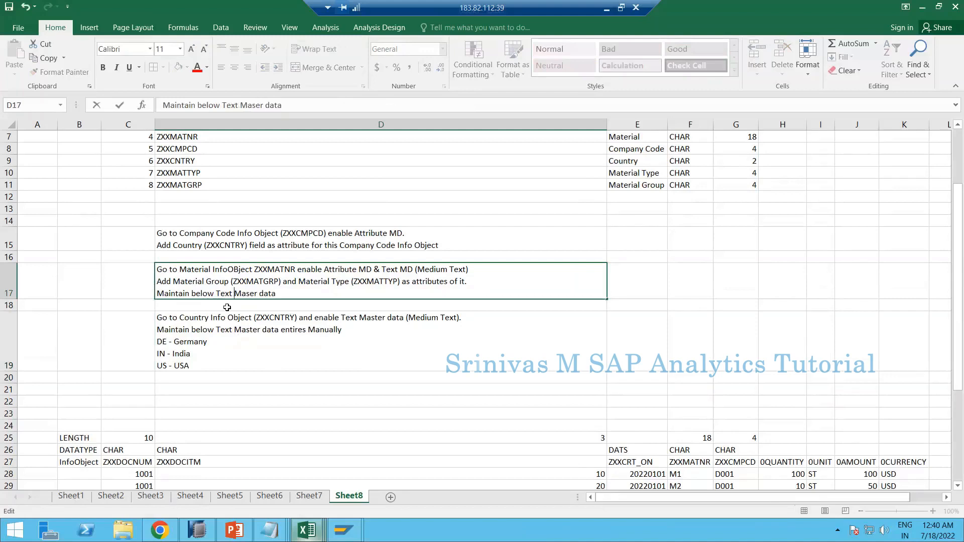
pyautogui.write('manually')
pyautogui.hotkey('alt', 'Return')
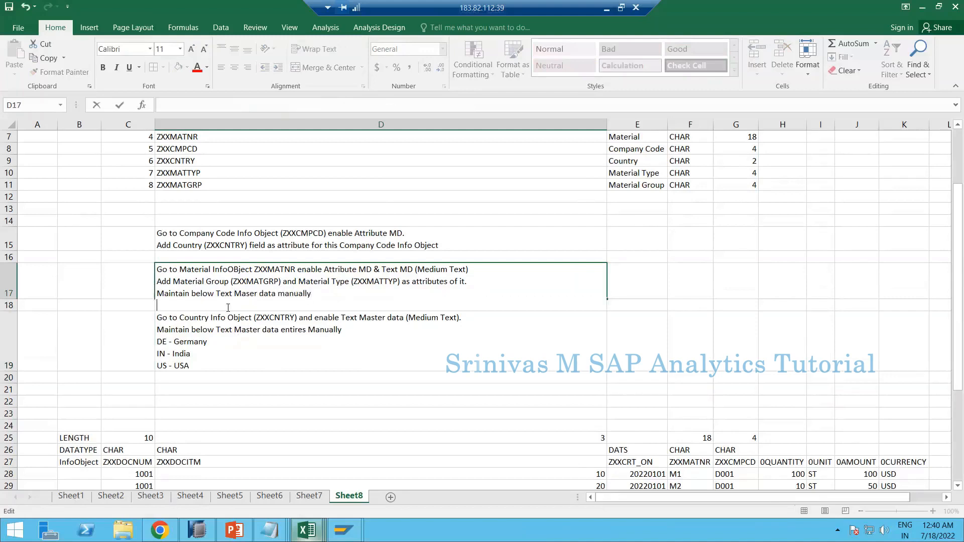
# List "M1 - Material 1", "M2 - Material 2" and "M3 - Material 3" on separate lines at the end of the D17 note.
pyautogui.write('M1 - Material 1')
pyautogui.hotkey('alt', 'Return')
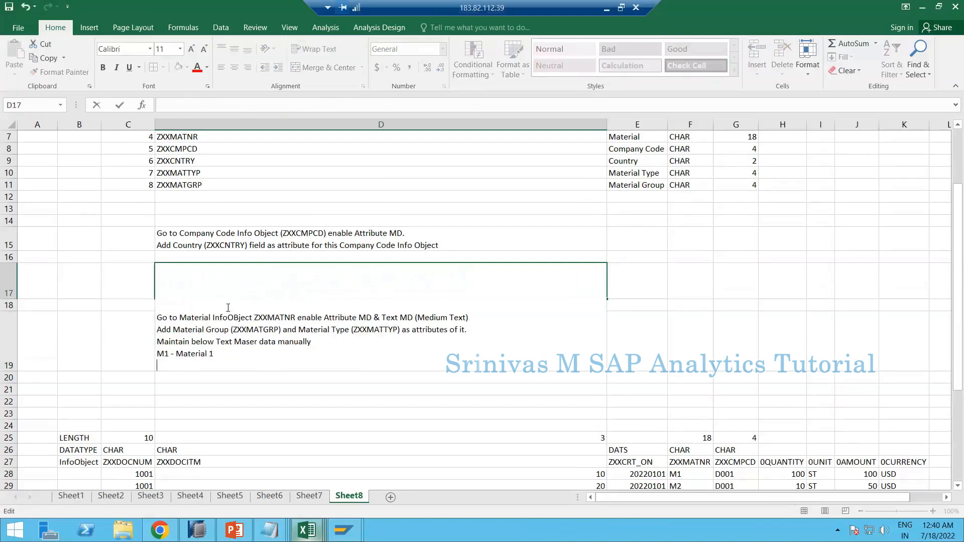
pyautogui.write('M2 - Material 2')
pyautogui.hotkey('alt', 'Return')
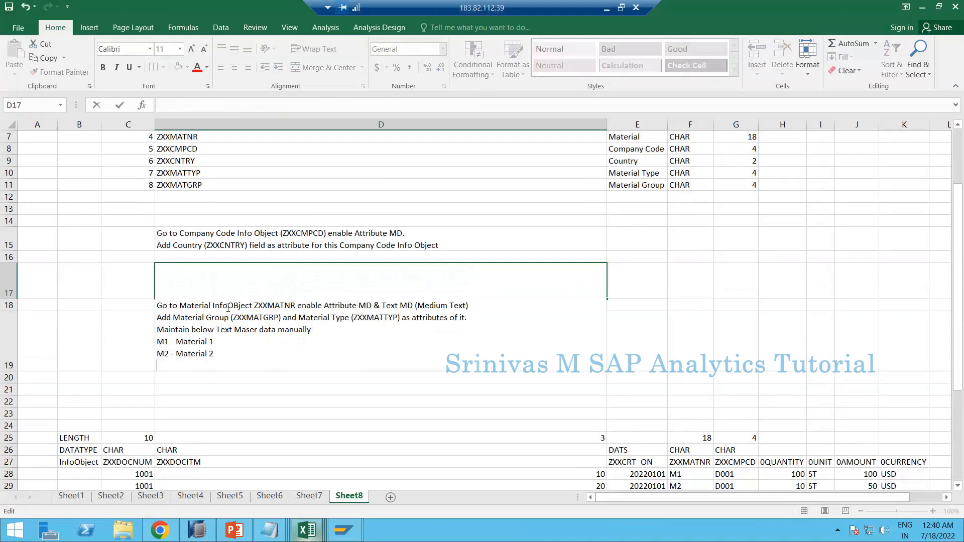
pyautogui.write('M3 - Material 3')
pyautogui.press('Return')
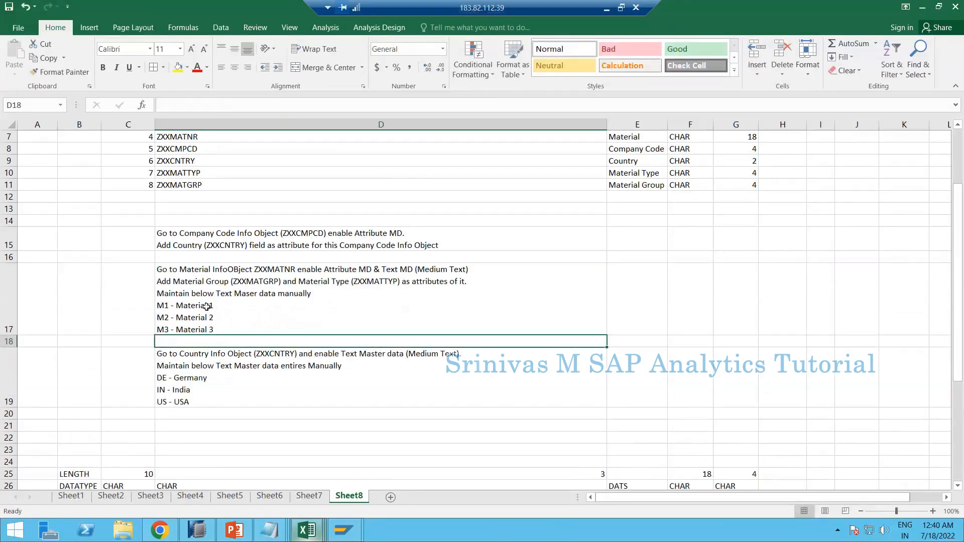
# Enter the note "Create a Write Optimized aDSO with below structure" in D21.
pyautogui.scroll(-1, 231, 376)
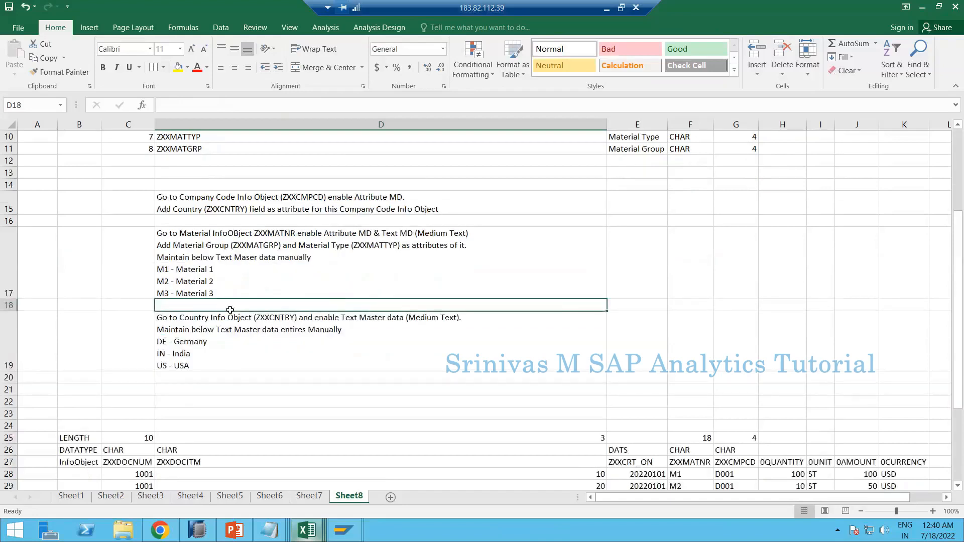
pyautogui.click(197, 388)
pyautogui.write('Create')
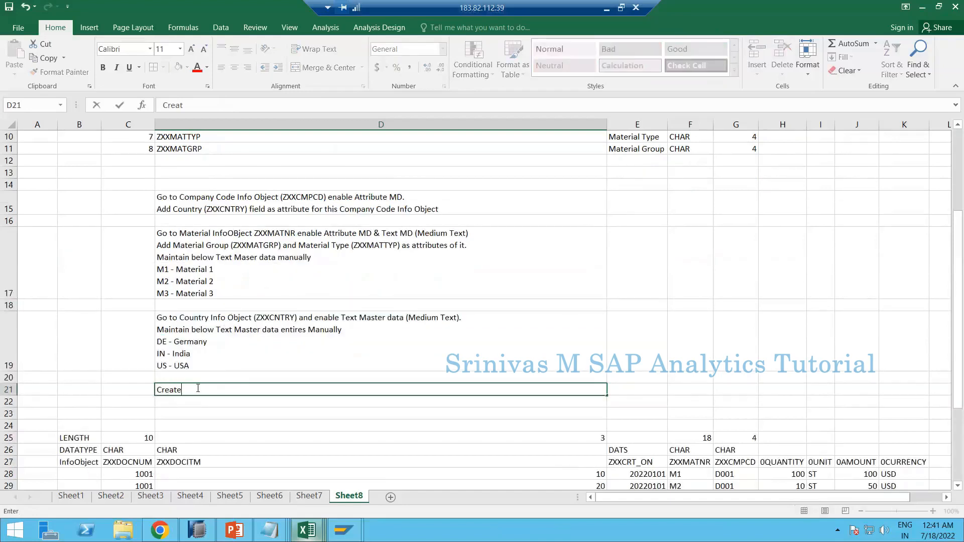
pyautogui.write(' a Stand')
pyautogui.press('BackSpace')
pyautogui.press('BackSpace')
pyautogui.press('BackSpace')
pyautogui.press('BackSpace')
pyautogui.write('Write Optimized a')
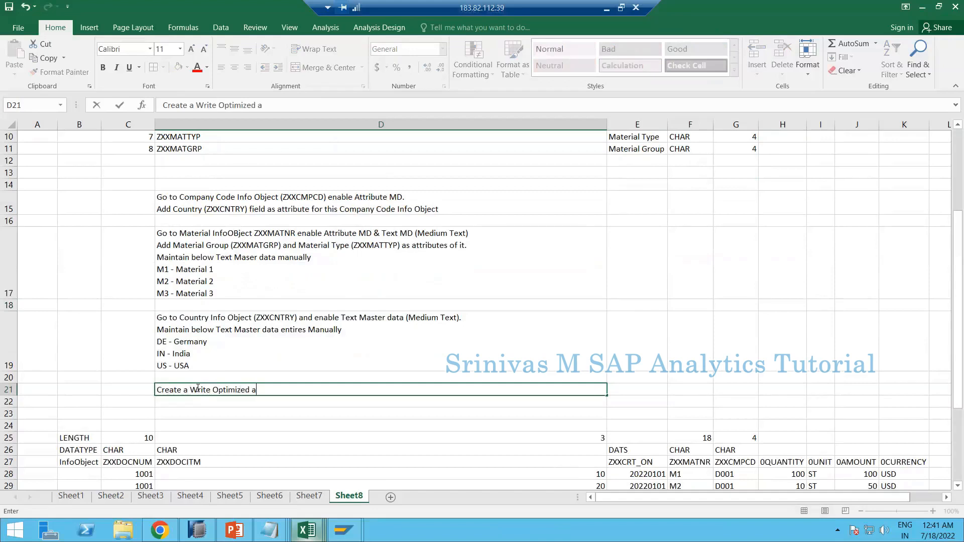
pyautogui.write('DSO with belwo stru')
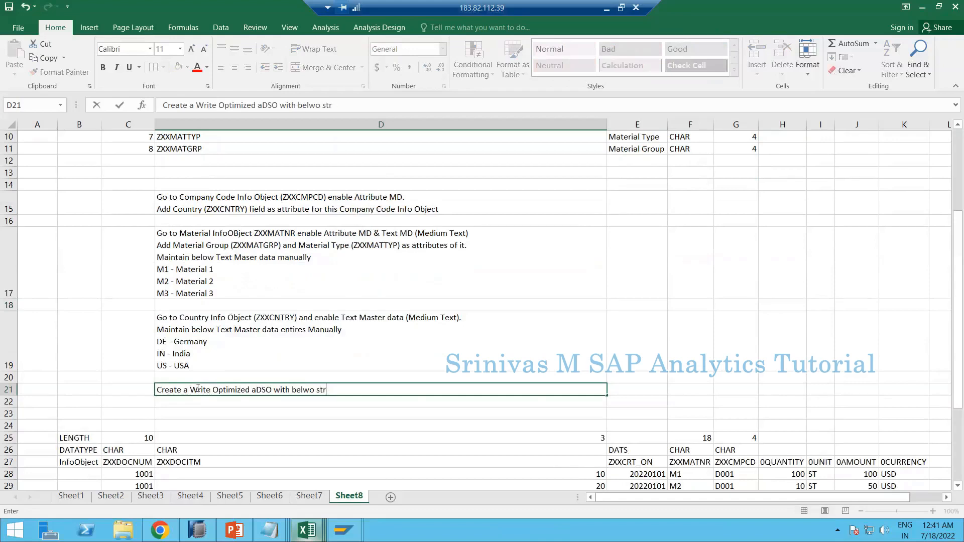
pyautogui.press('BackSpace')
pyautogui.press('BackSpace')
pyautogui.press('BackSpace')
pyautogui.press('BackSpace')
pyautogui.press('BackSpace')
pyautogui.press('BackSpace')
pyautogui.write('or')
pyautogui.press('BackSpace')
pyautogui.write('w structue')
pyautogui.press('Return')
# Format the ZXXDOCITM values in D28:D33 as Text.
pyautogui.scroll(-4, 99, 383)
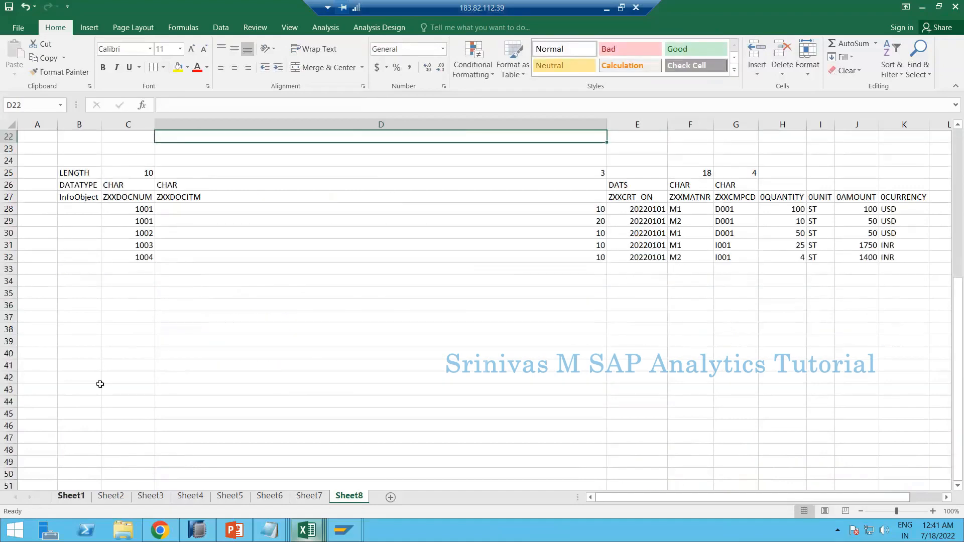
pyautogui.scroll(2, 118, 353)
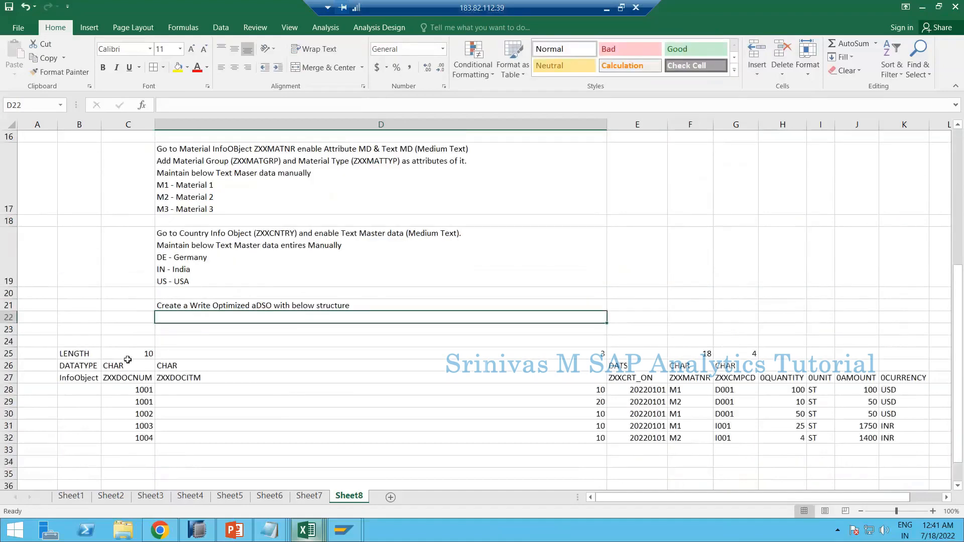
pyautogui.moveTo(125, 355); pyautogui.dragTo(327, 447)
pyautogui.moveTo(506, 389); pyautogui.dragTo(517, 450)
pyautogui.rightClick(517, 415)
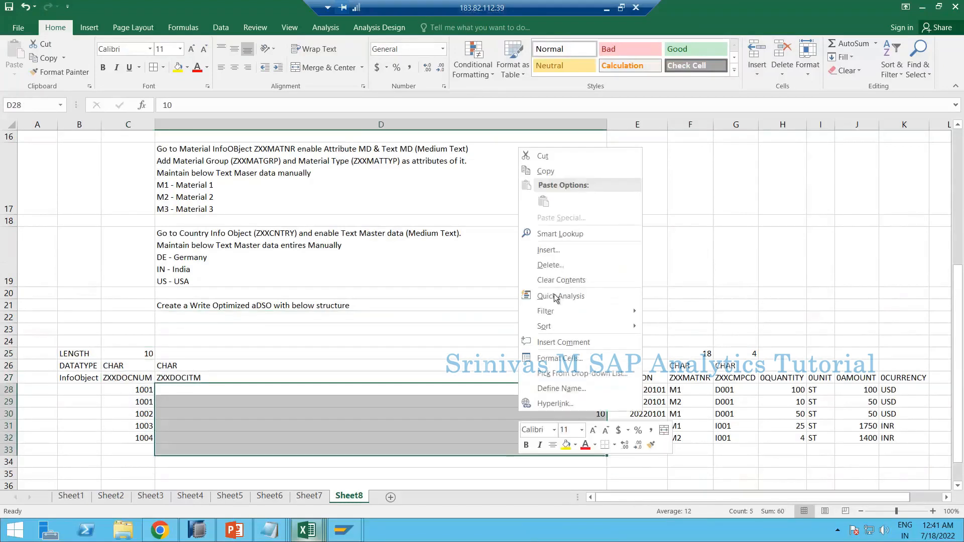
pyautogui.click(559, 358)
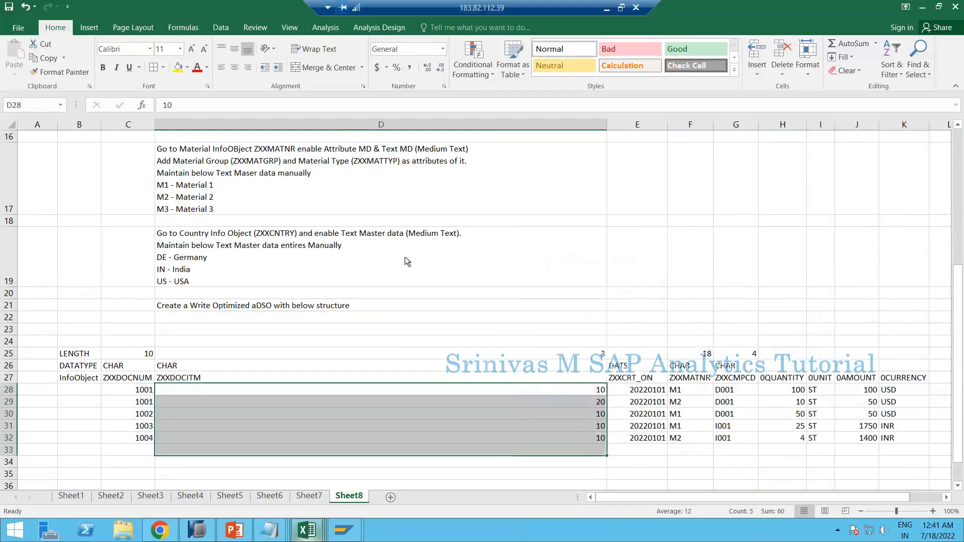
pyautogui.click(439, 335)
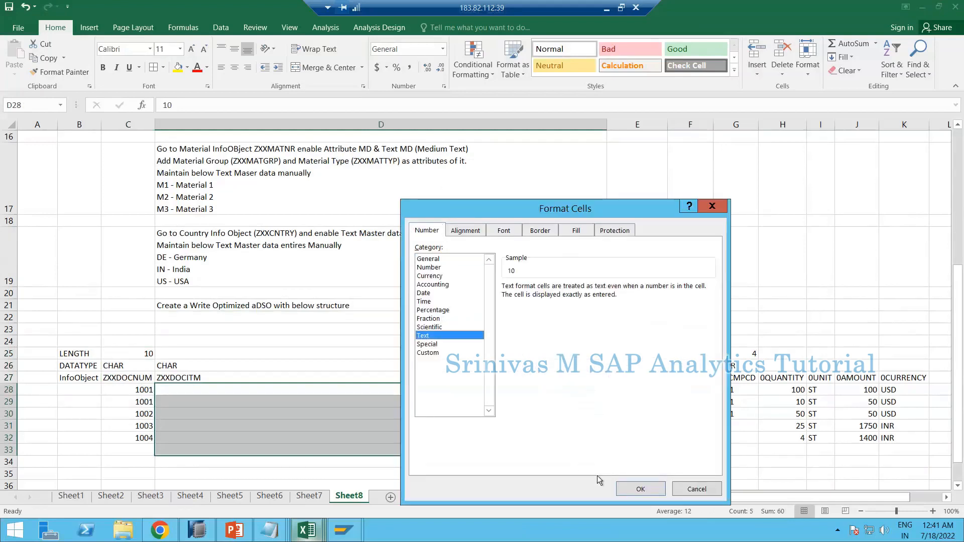
pyautogui.click(659, 490)
# Apply borders to all cells of the sample data table C27:K32, including its InfoObject header row.
pyautogui.click(291, 413)
pyautogui.scroll(-1, 181, 378)
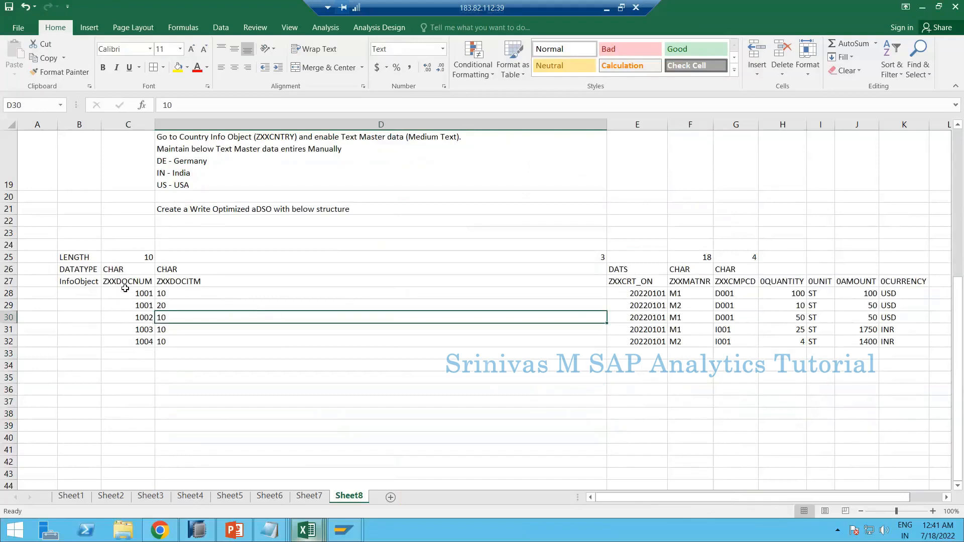
pyautogui.moveTo(125, 282); pyautogui.dragTo(909, 341)
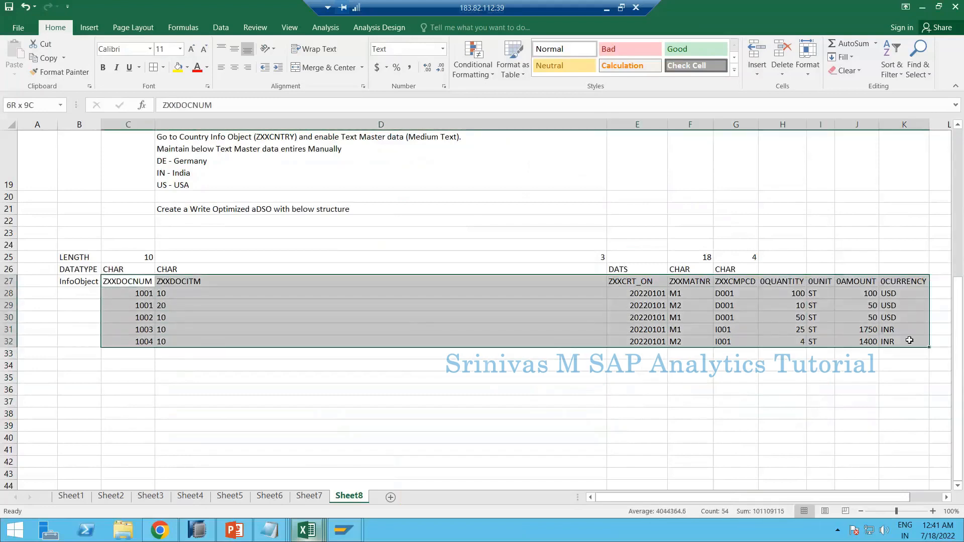
pyautogui.click(153, 67)
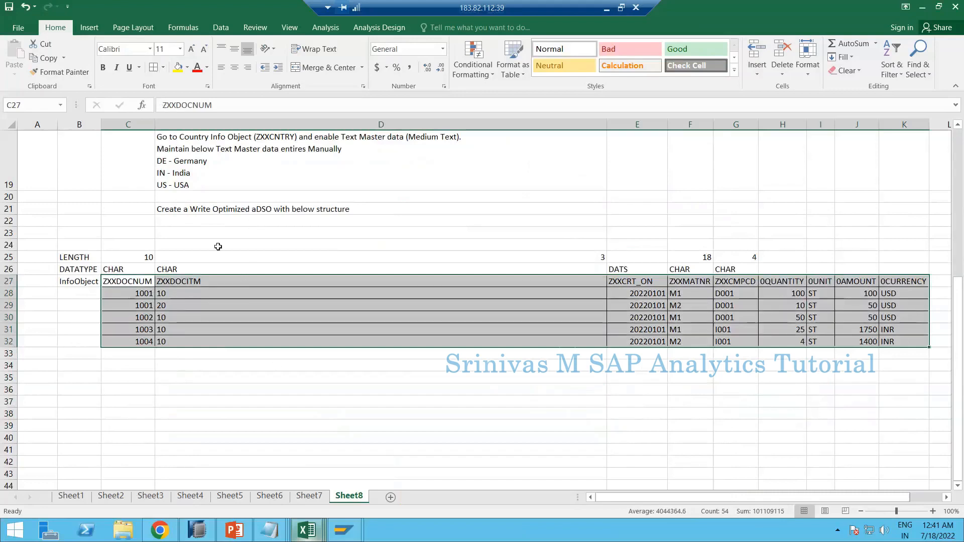
# Append "and load the test data from the below table using flat file" to the aDSO note in D21.
pyautogui.doubleClick(358, 211)
pyautogui.write('a')
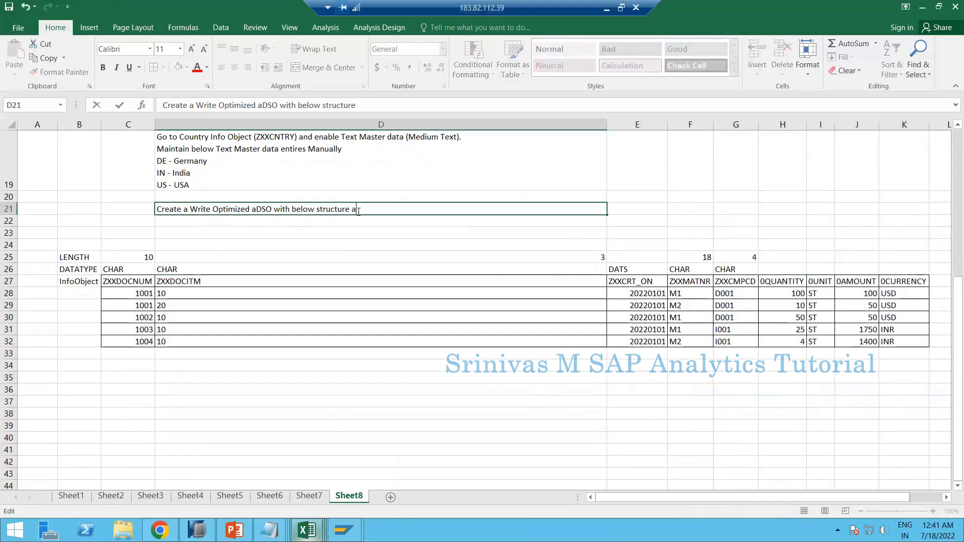
pyautogui.write('nd load the test ')
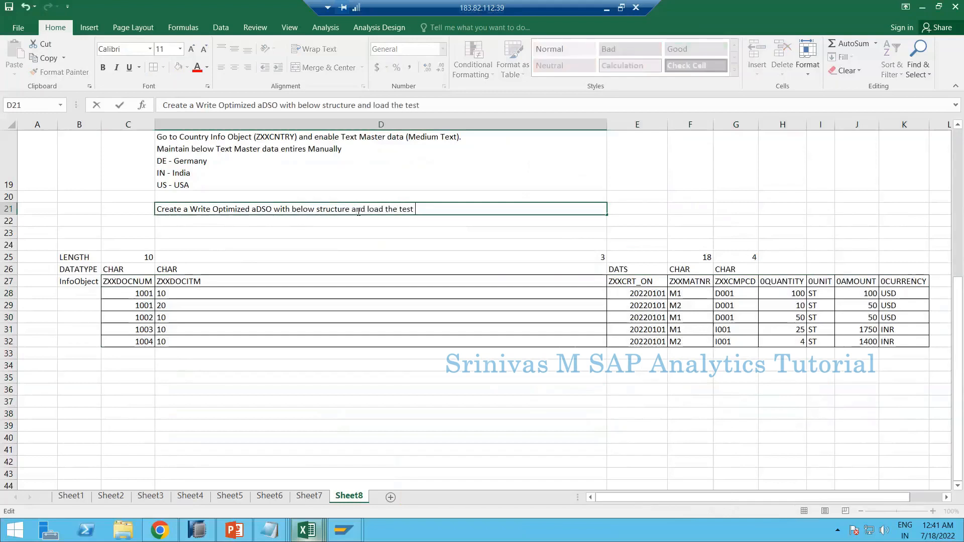
pyautogui.write('data form')
pyautogui.press('BackSpace')
pyautogui.press('BackSpace')
pyautogui.press('BackSpace')
pyautogui.press('BackSpace')
pyautogui.write('rom the below')
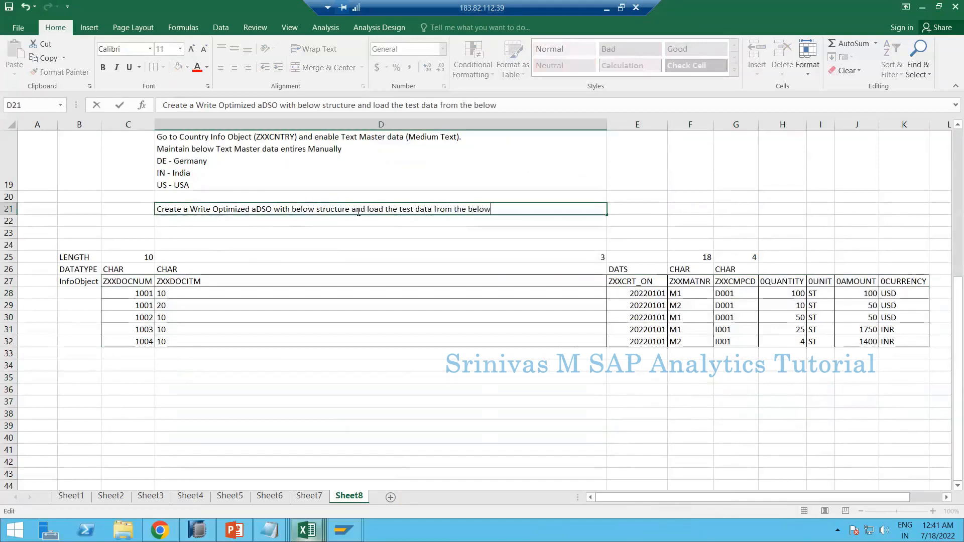
pyautogui.write(' table using flat file')
pyautogui.press('Return')
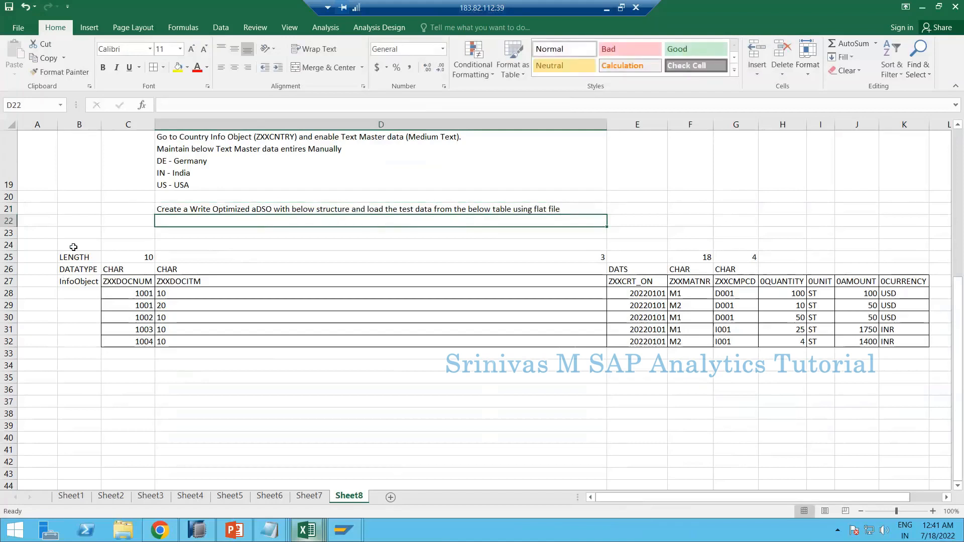
# Move the aDSO note from D21 down to D22, leaving D21 free for another instruction.
pyautogui.click(204, 208)
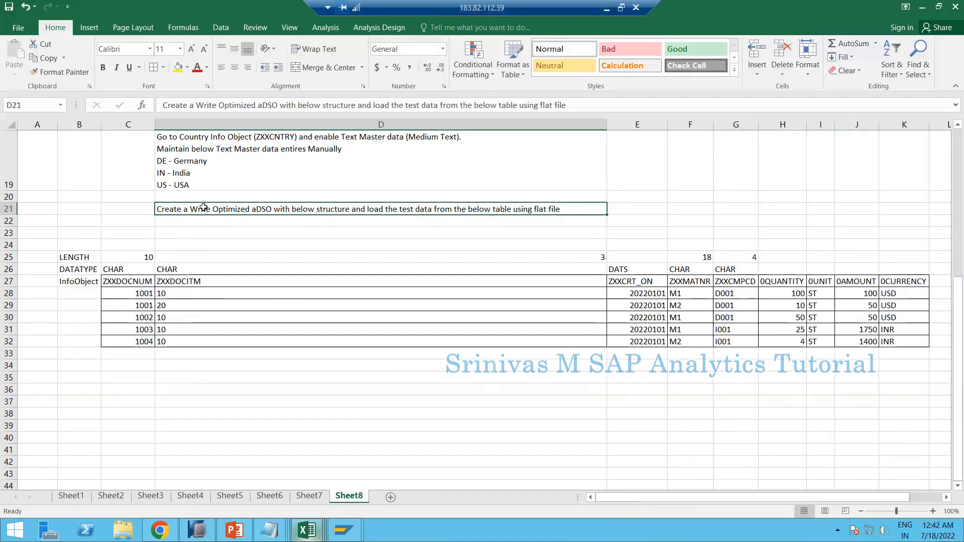
pyautogui.hotkey('ctrl', 'x')
pyautogui.press('Down')
pyautogui.hotkey('ctrl', 'v')
pyautogui.press('Up')
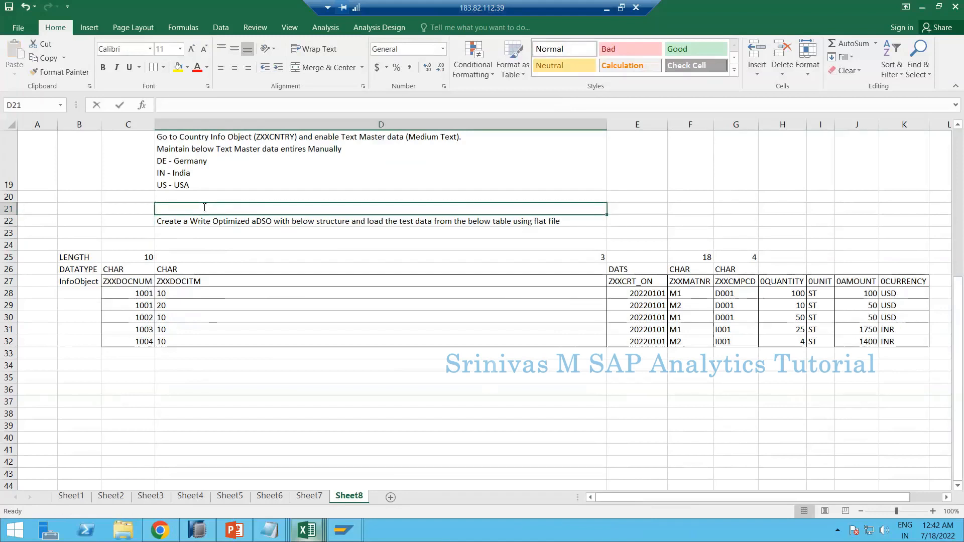
# Enter the note "Create a flat file data soruce with below strucute." in D21.
pyautogui.write('Create')
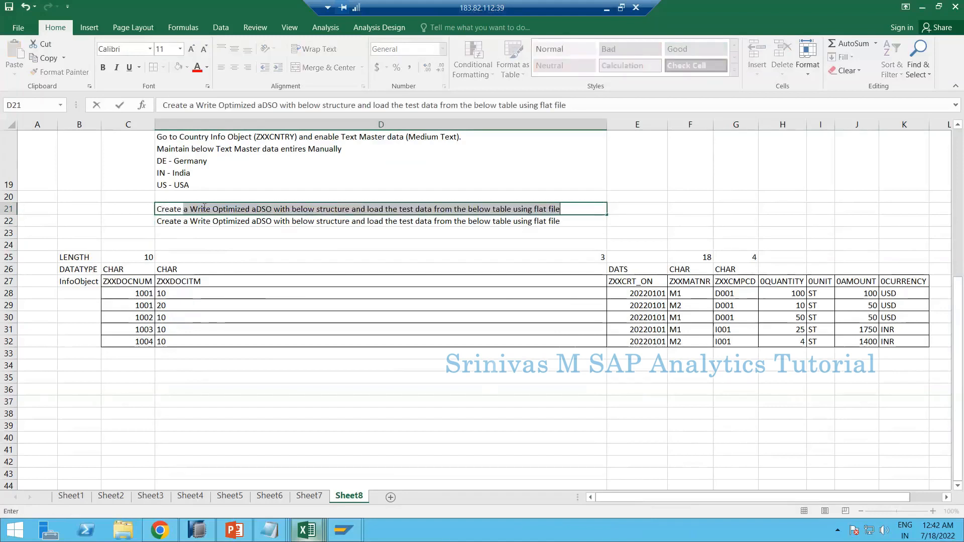
pyautogui.write(' a flat fiel')
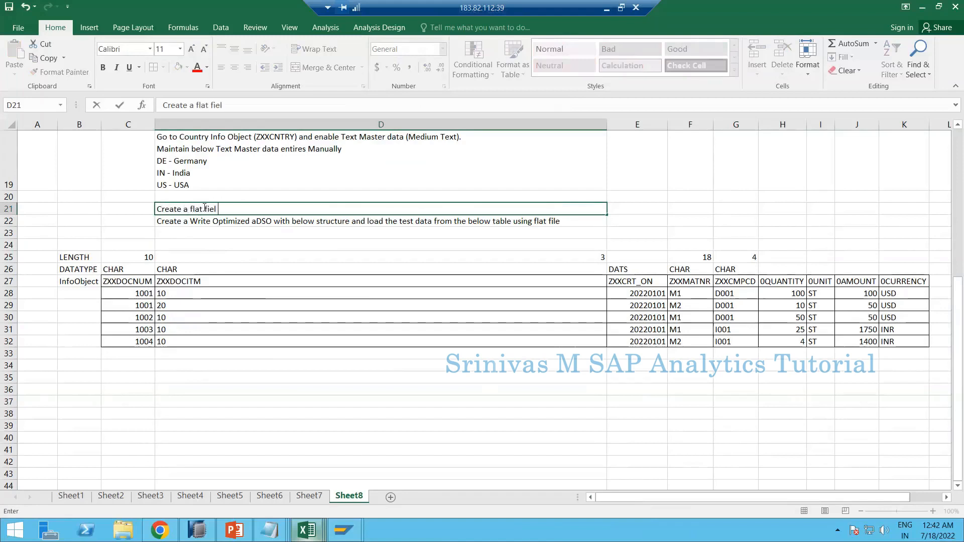
pyautogui.press('BackSpace')
pyautogui.press('BackSpace')
pyautogui.write('le data soruce with eblow')
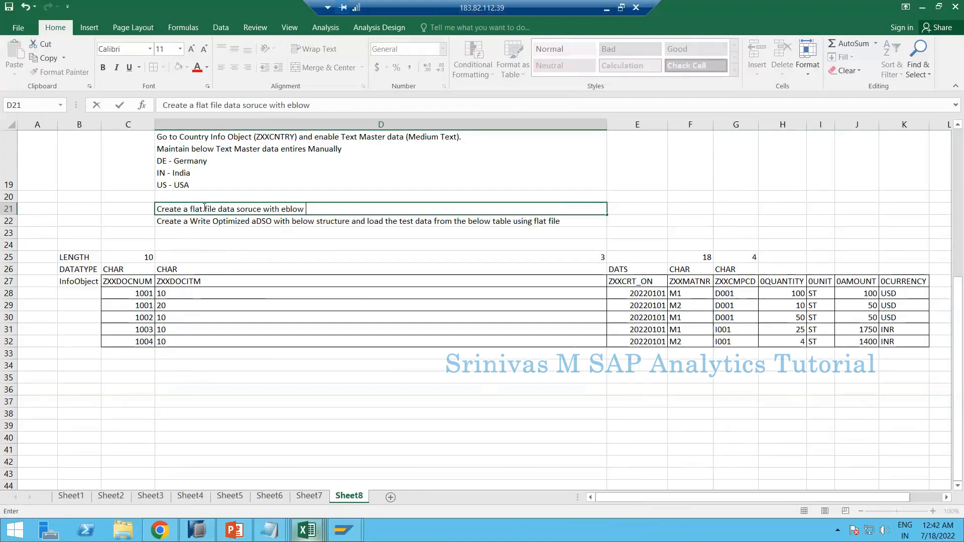
pyautogui.press('BackSpace')
pyautogui.press('BackSpace')
pyautogui.press('BackSpace')
pyautogui.press('BackSpace')
pyautogui.press('BackSpace')
pyautogui.press('BackSpace')
pyautogui.write('below strucute and lo')
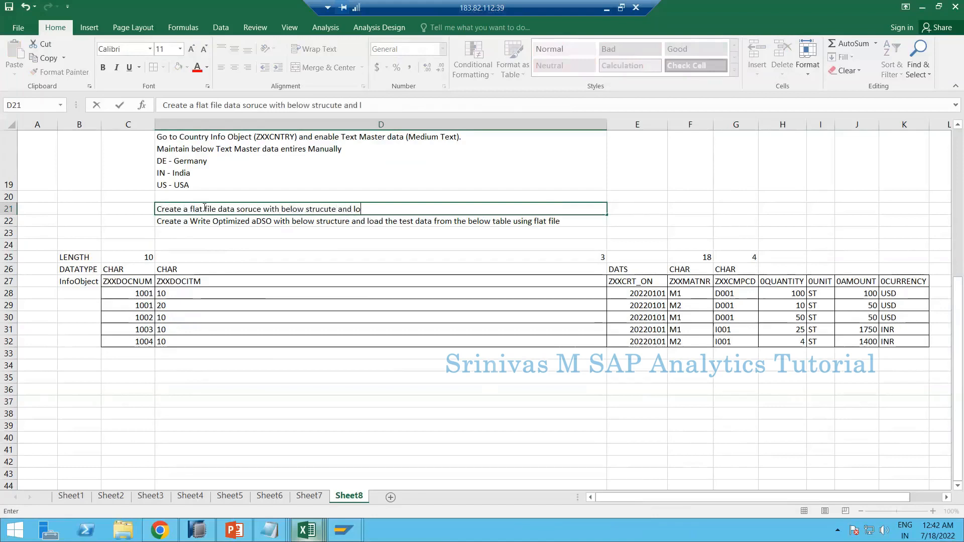
pyautogui.write('ad the same')
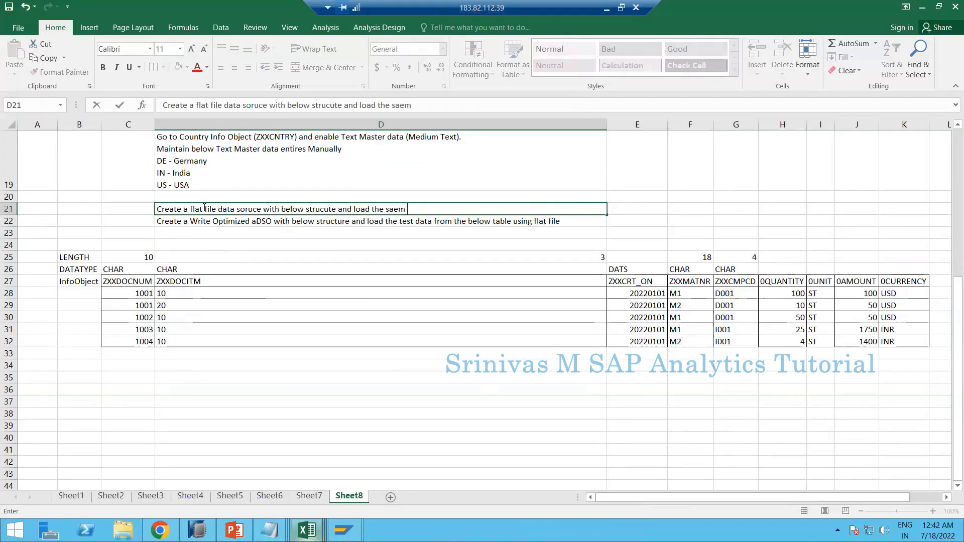
pyautogui.press('BackSpace')
pyautogui.press('BackSpace')
pyautogui.write('test')
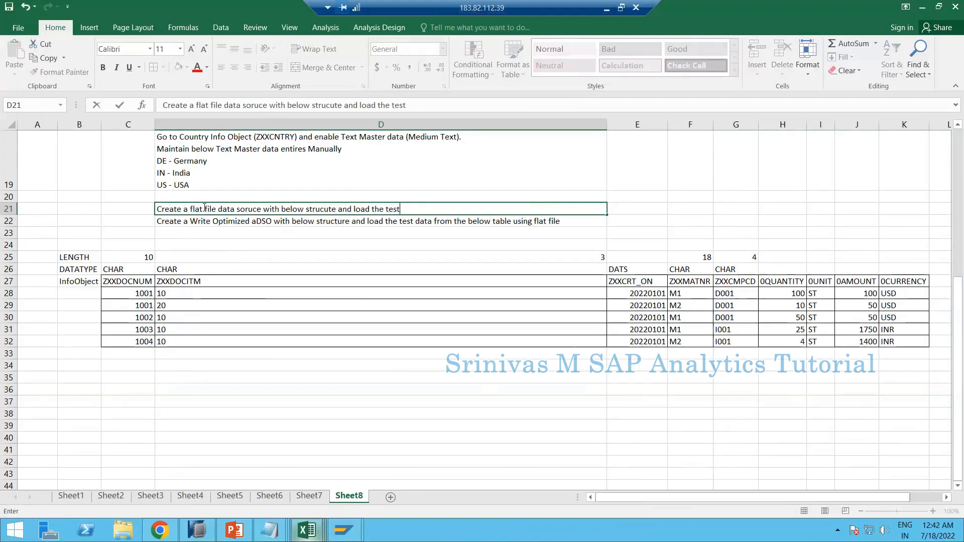
pyautogui.write(' data in table')
pyautogui.press('BackSpace')
pyautogui.press('BackSpace')
pyautogui.press('BackSpace')
pyautogui.press('BackSpace')
pyautogui.press('BackSpace')
pyautogui.press('BackSpace')
pyautogui.press('BackSpace')
pyautogui.press('BackSpace')
pyautogui.press('BackSpace')
pyautogui.press('BackSpace')
pyautogui.press('BackSpace')
pyautogui.press('BackSpace')
pyautogui.press('BackSpace')
pyautogui.press('BackSpace')
pyautogui.press('BackSpace')
pyautogui.press('BackSpace')
pyautogui.press('BackSpace')
pyautogui.press('BackSpace')
pyautogui.press('BackSpace')
pyautogui.press('BackSpace')
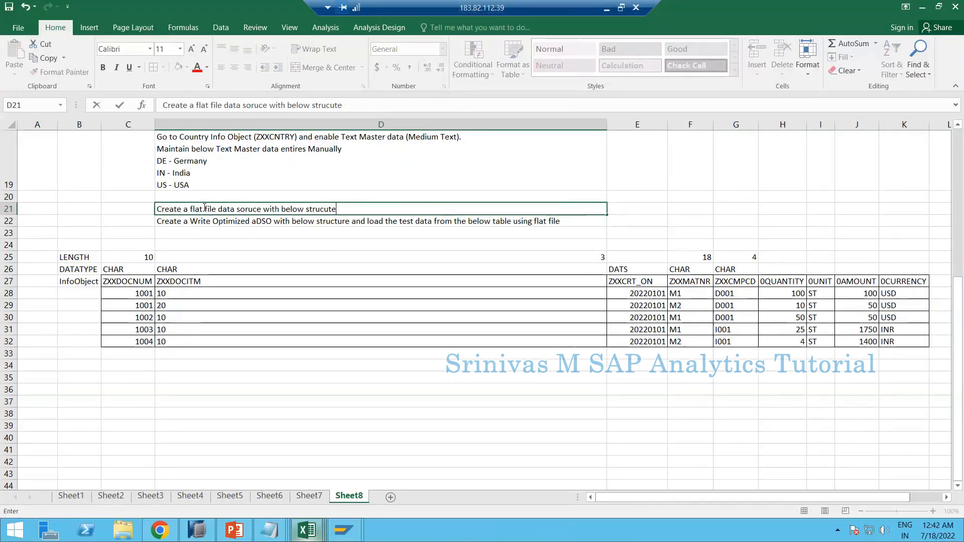
pyautogui.write('.')
pyautogui.press('Return')
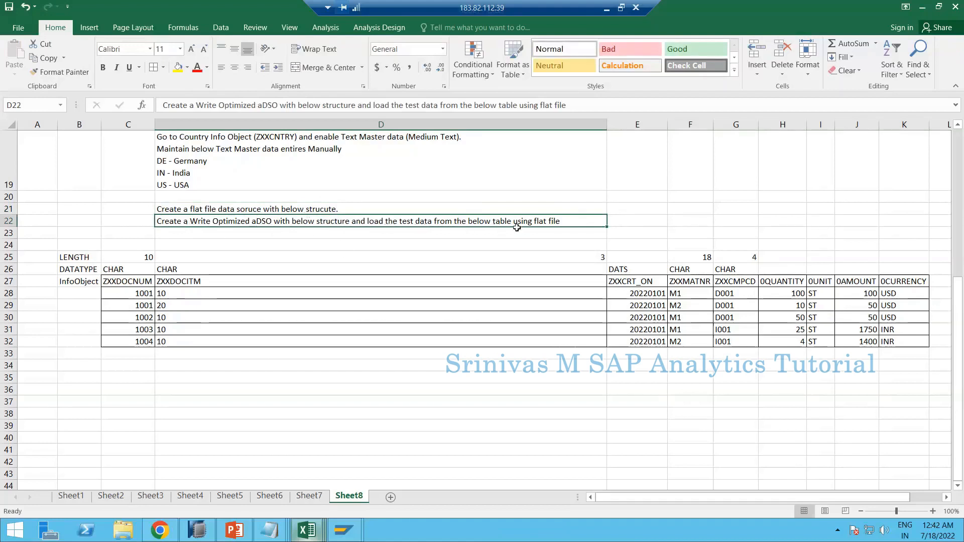
# Append "data source" to the end of the aDSO note in D22.
pyautogui.doubleClick(574, 219)
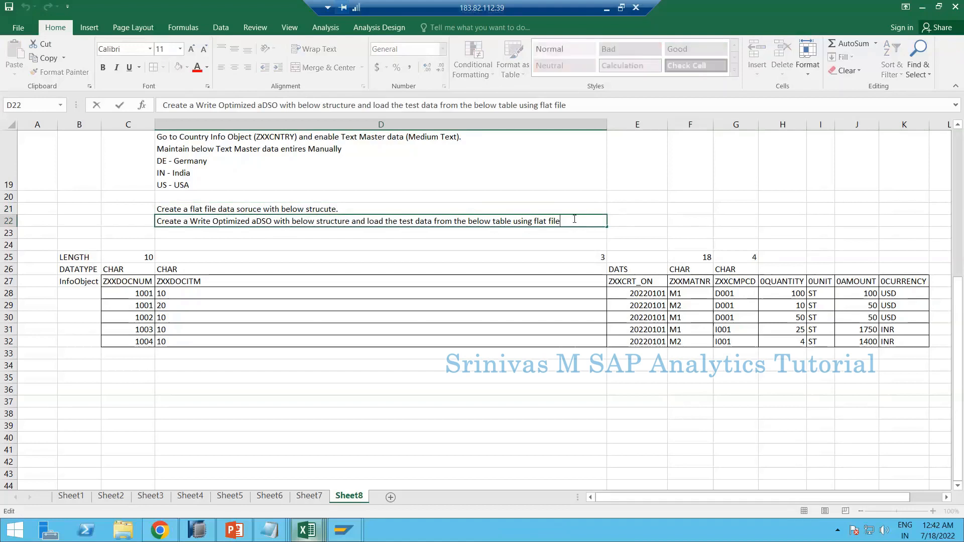
pyautogui.write('data source')
# Insert the data source name "(ZDS_XX_SALES_INFO)" after "data soruce" in the D21 note.
pyautogui.doubleClick(235, 209)
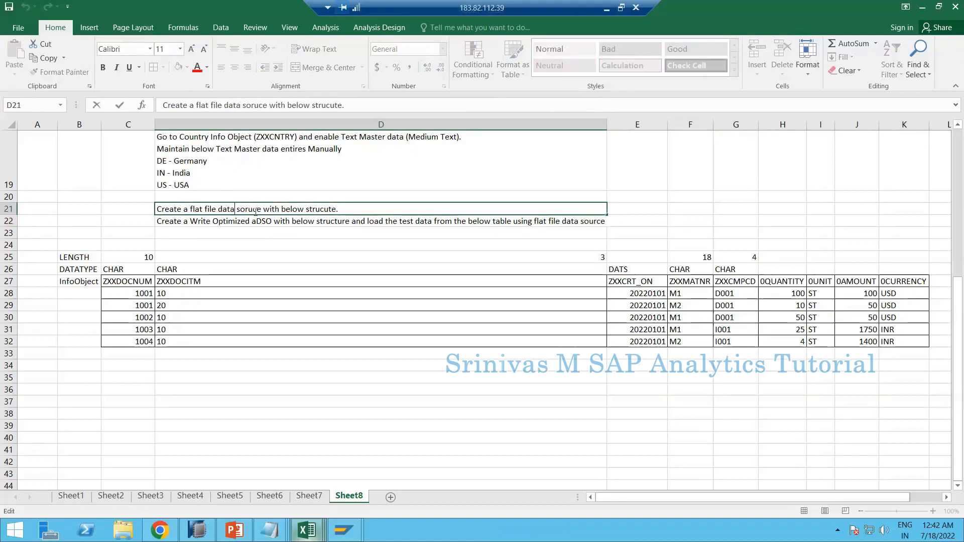
pyautogui.click(264, 209)
pyautogui.write('()')
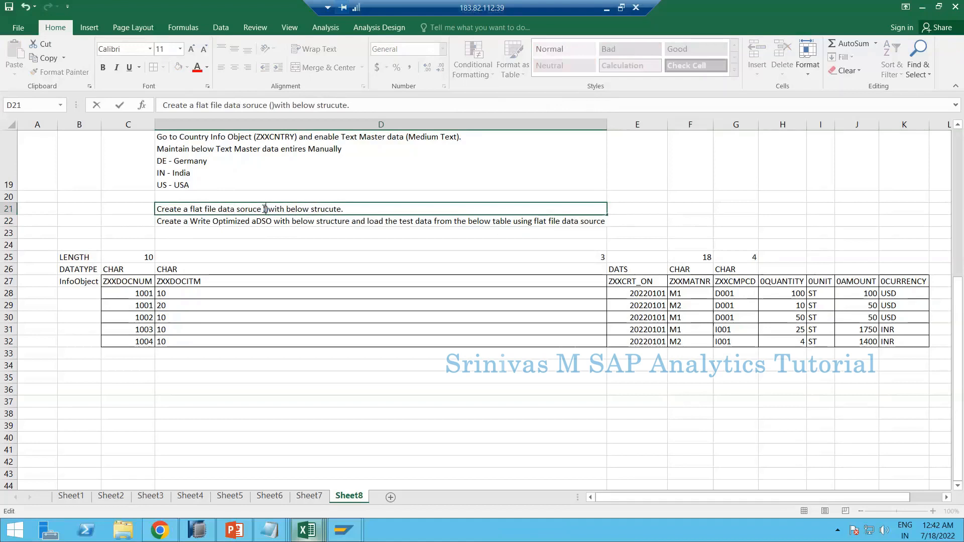
pyautogui.write('ZDS_XX_')
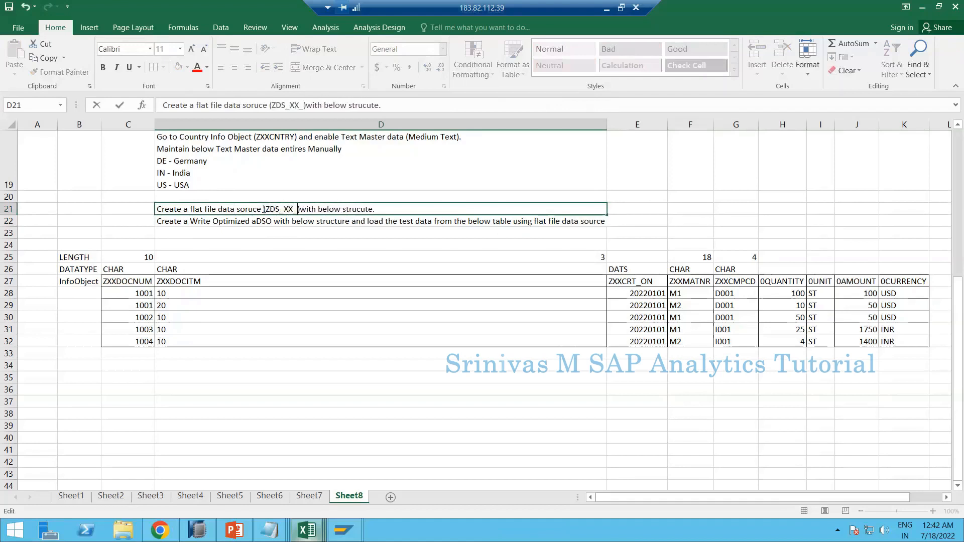
pyautogui.write('SALES_')
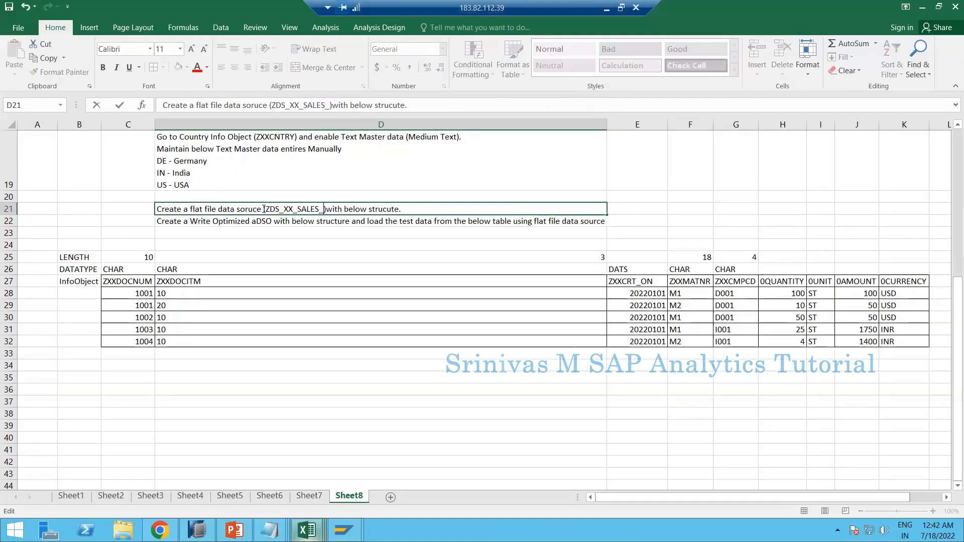
pyautogui.write('INFO')
pyautogui.press('Return')
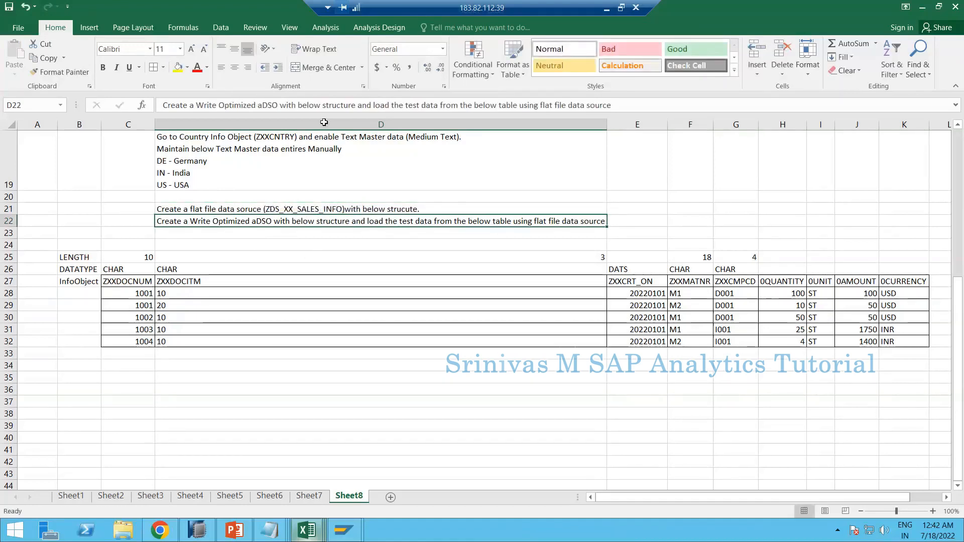
# Copy "(ZDS_XX_SALES_INFO)" from D21 to the end of the D22 note, adding a space after the name in D21.
pyautogui.click(321, 209)
pyautogui.moveTo(269, 105); pyautogui.dragTo(354, 104)
pyautogui.hotkey('ctrl', 'c')
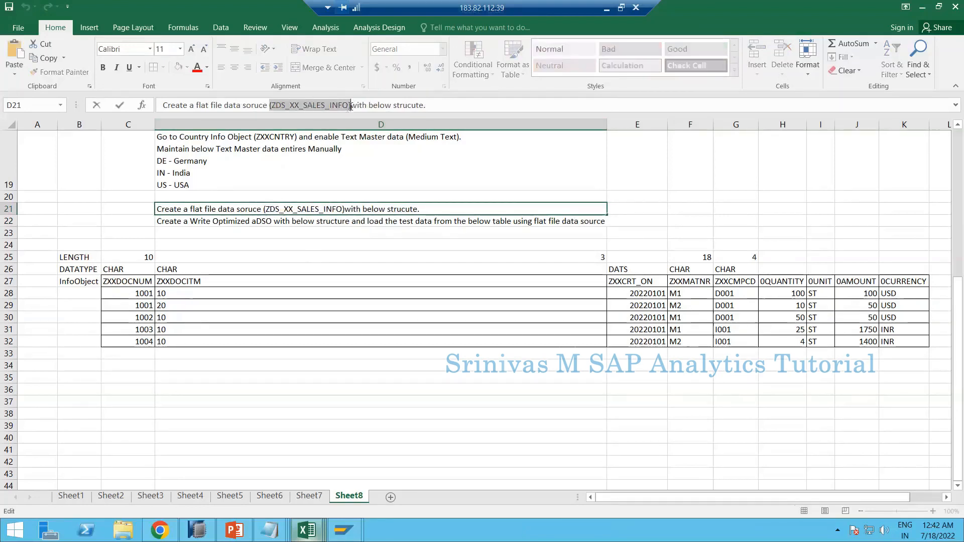
pyautogui.click(351, 105)
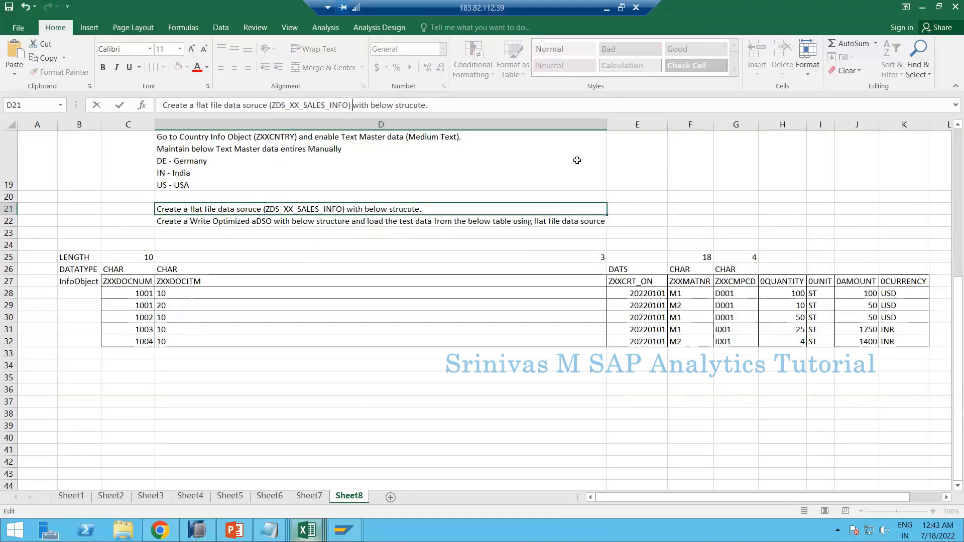
pyautogui.press('Return')
pyautogui.click(618, 106)
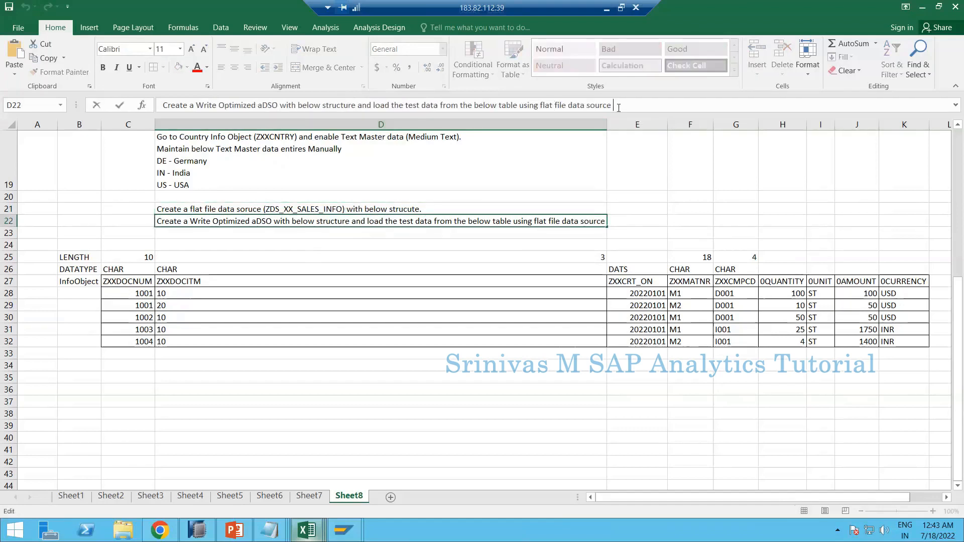
pyautogui.hotkey('ctrl', 'v')
# Insert "(XX_WSALE" after "aDSO" in the D22 note.
pyautogui.click(254, 222)
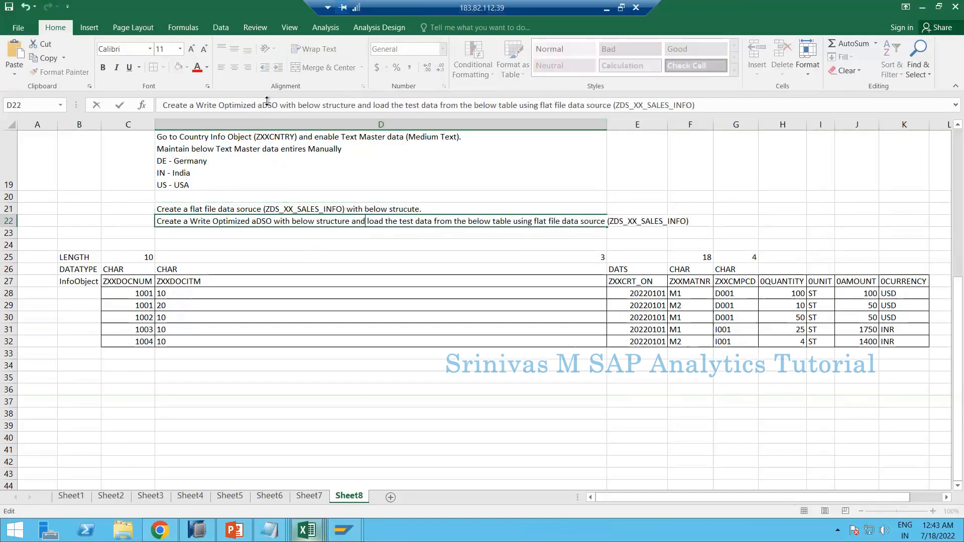
pyautogui.click(278, 106)
pyautogui.write('(Z')
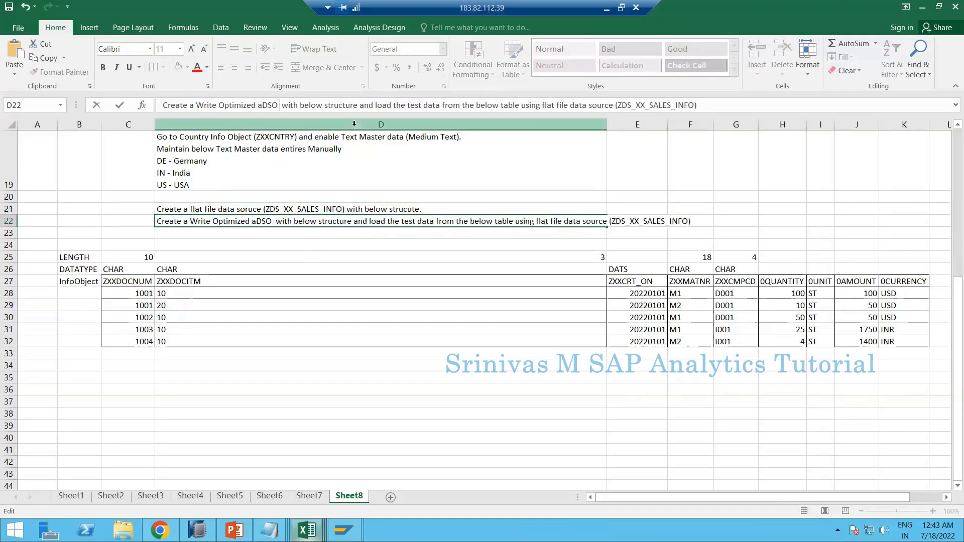
pyautogui.write('XX')
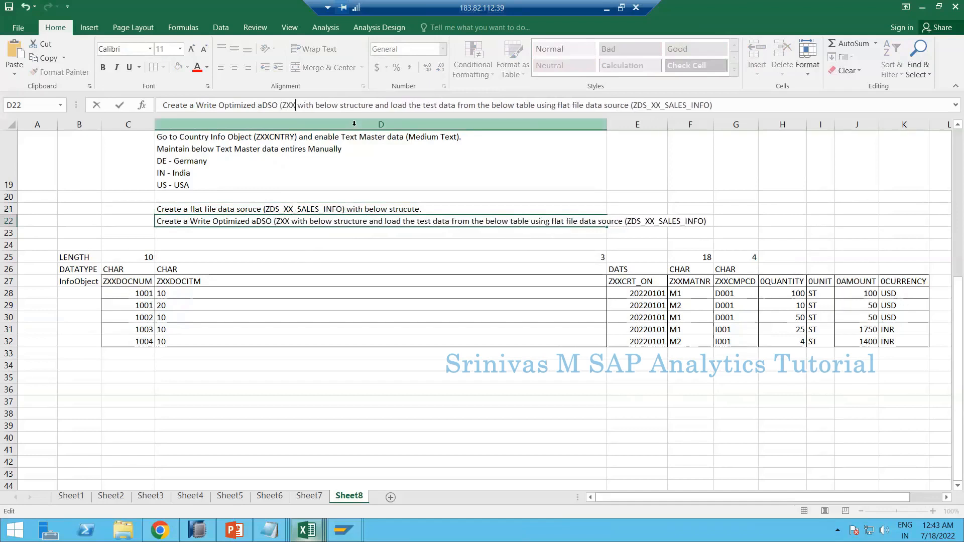
pyautogui.press('BackSpace')
pyautogui.press('BackSpace')
pyautogui.press('BackSpace')
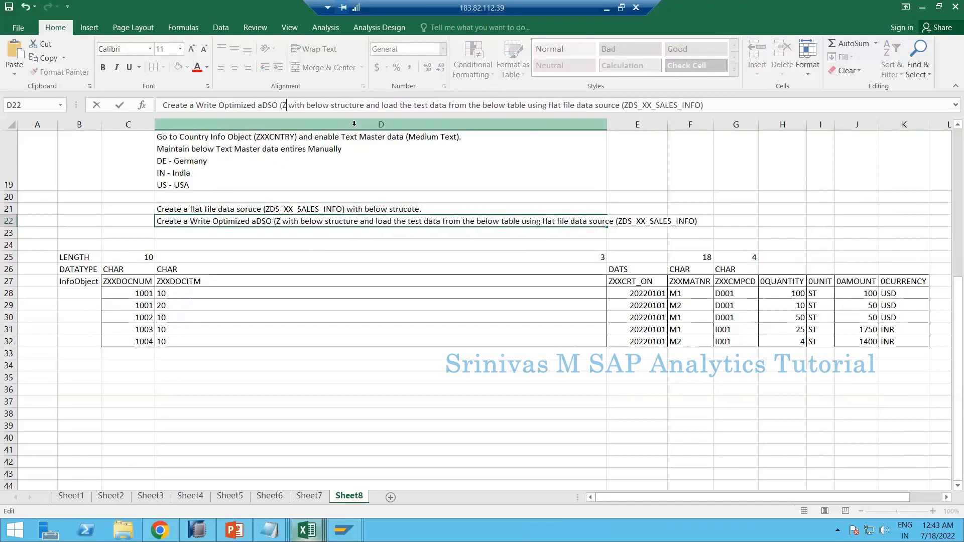
pyautogui.write('XX_')
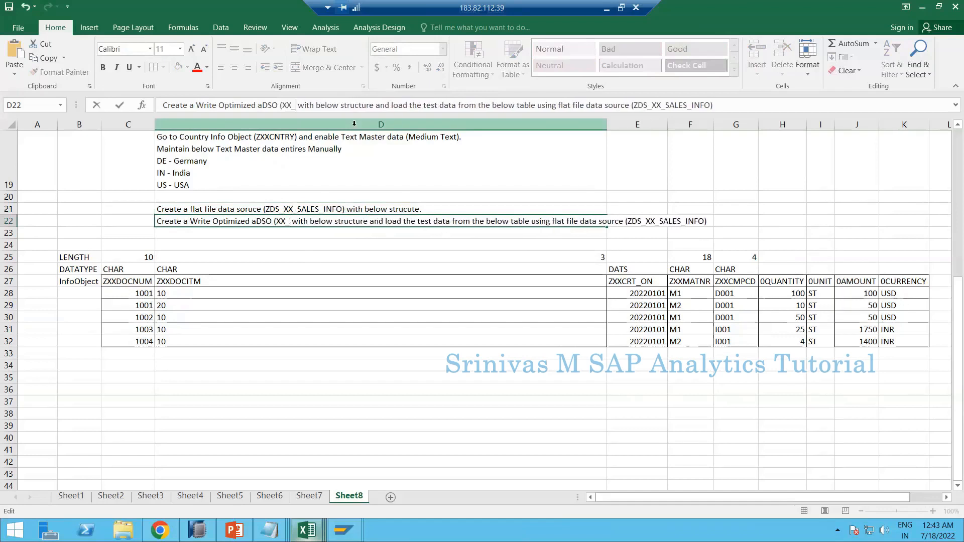
pyautogui.write('SA')
pyautogui.press('BackSpace')
pyautogui.press('BackSpace')
pyautogui.write('W')
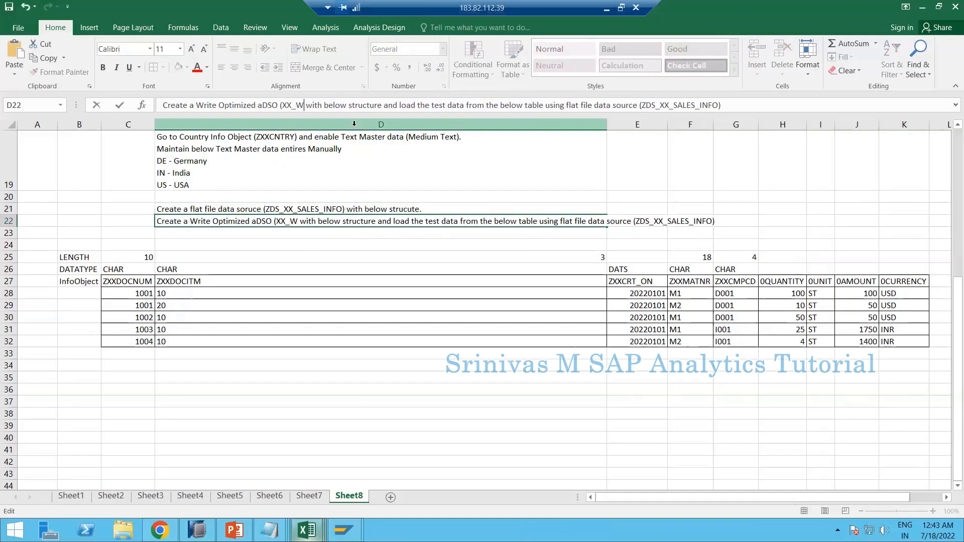
pyautogui.write('SALES')
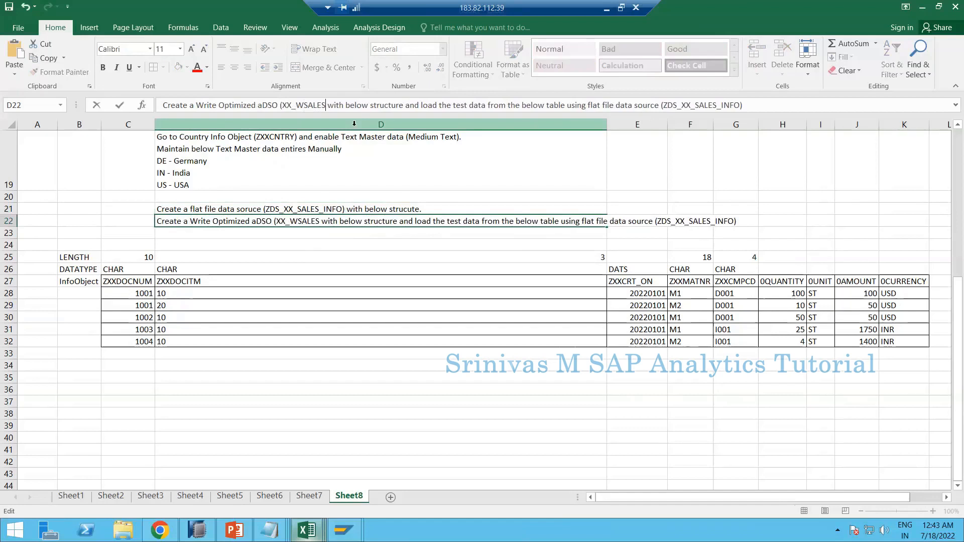
pyautogui.press('BackSpace')
pyautogui.press('Return')
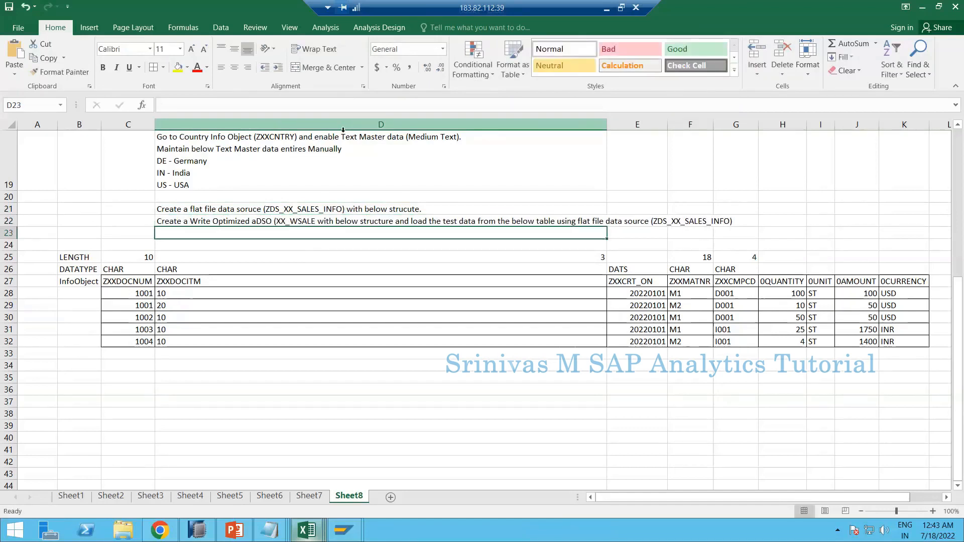
# Complete the write-optimized aDSO name in D22 so that it reads "(XX_WSALES)".
pyautogui.click(309, 220)
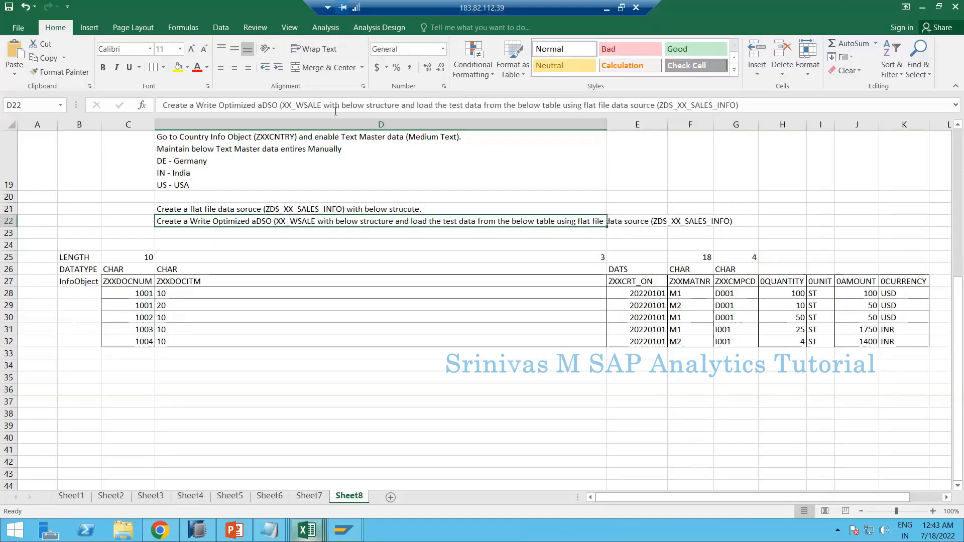
pyautogui.click(324, 105)
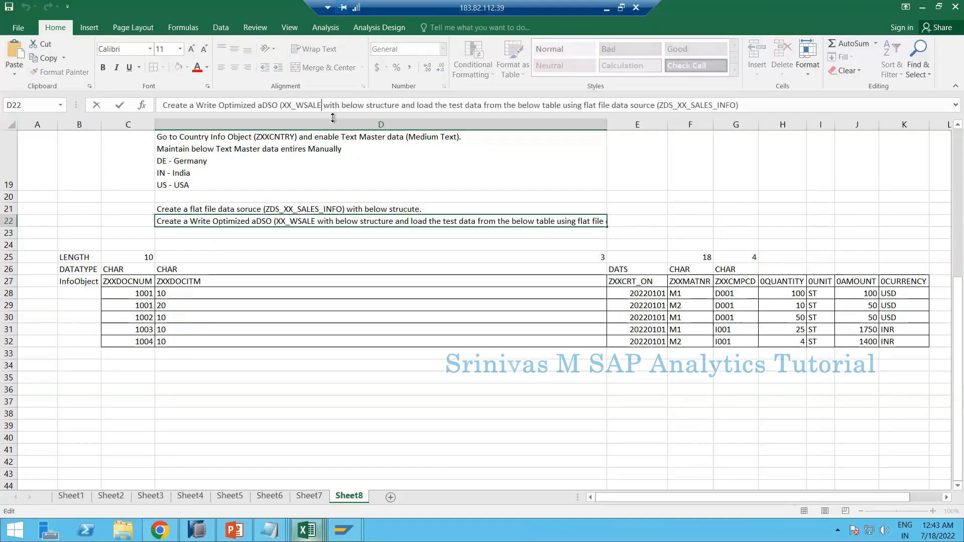
pyautogui.write('S')
pyautogui.write(')')
pyautogui.press('Return')
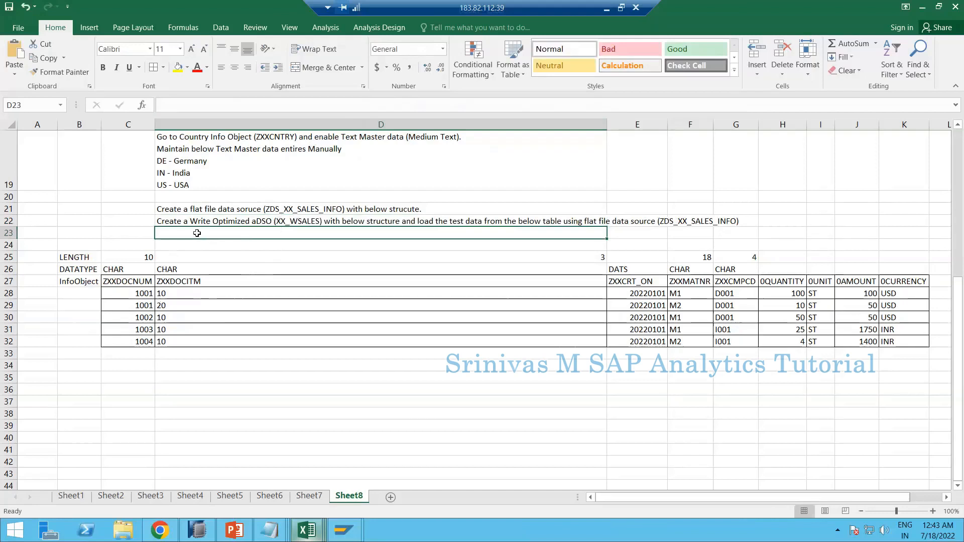
# Start a note in D34 below the table with "Create a standard aDSO (XX_ASAL01) with same structure as above".
pyautogui.press('Down')
pyautogui.press('Down')
pyautogui.press('Down')
pyautogui.press('Down')
pyautogui.press('Down')
pyautogui.press('Down')
pyautogui.press('Down')
pyautogui.press('Down')
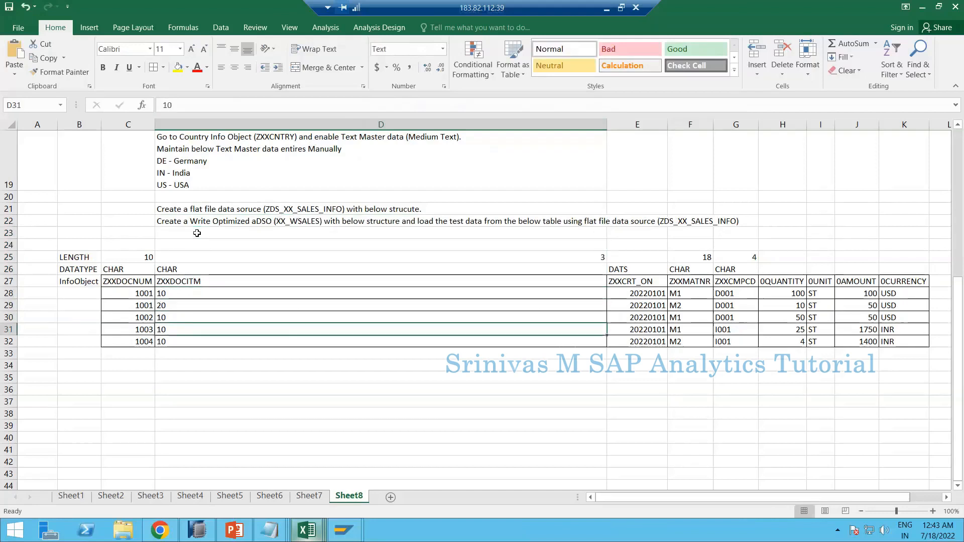
pyautogui.press('Down')
pyautogui.press('Down')
pyautogui.press('Down')
pyautogui.write('C')
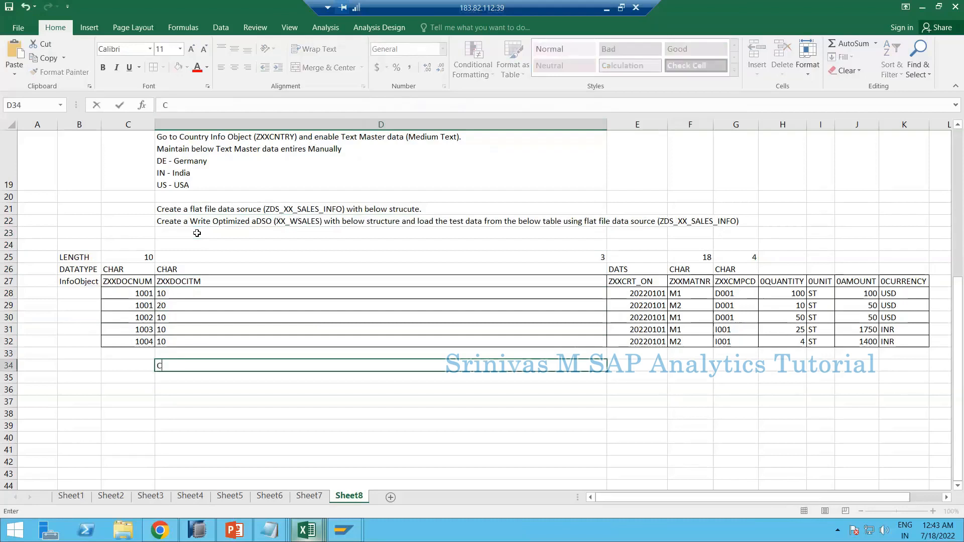
pyautogui.write('reate  a standard a')
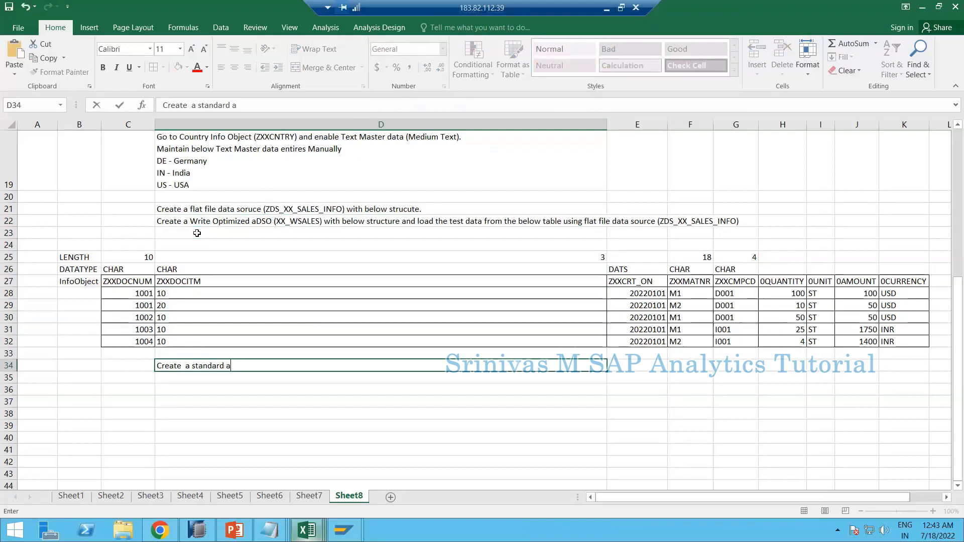
pyautogui.write('DSO (XX_ASAL')
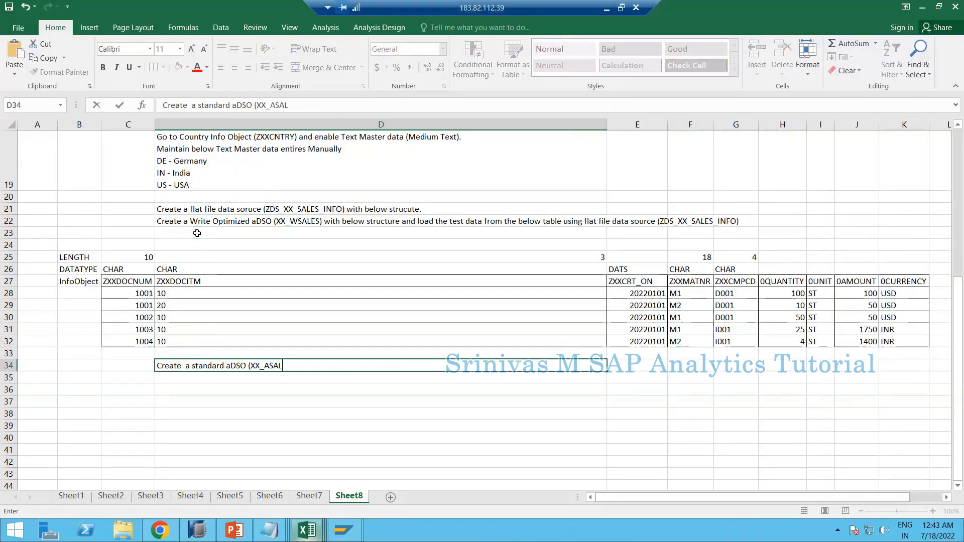
pyautogui.write('_')
pyautogui.press('BackSpace')
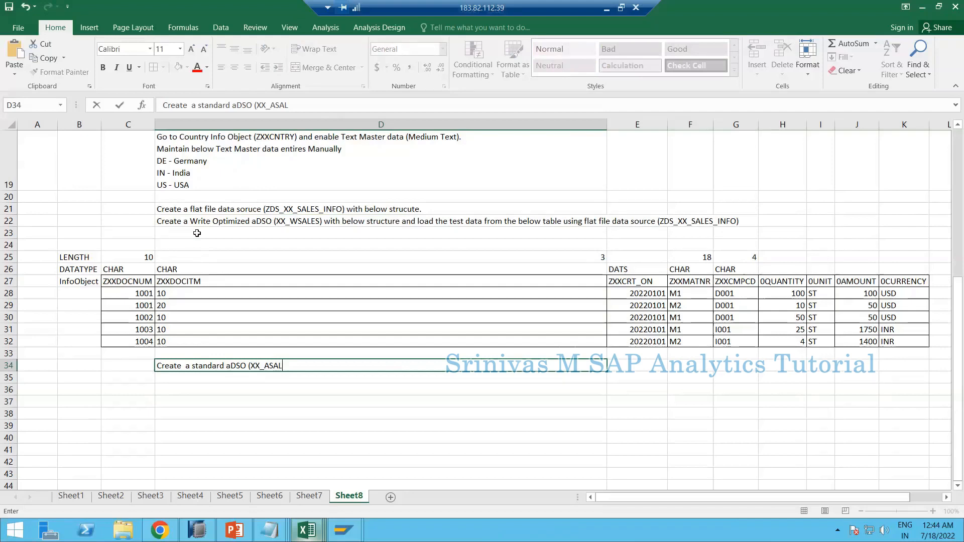
pyautogui.write('01) with same st')
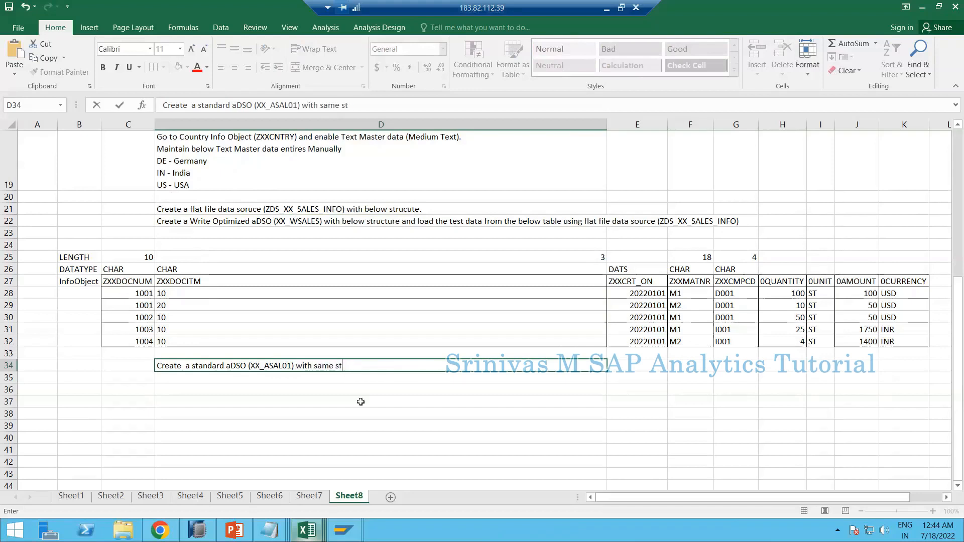
pyautogui.write('ructe')
pyautogui.press('BackSpace')
pyautogui.press('BackSpace')
pyautogui.write('ure as above and maint')
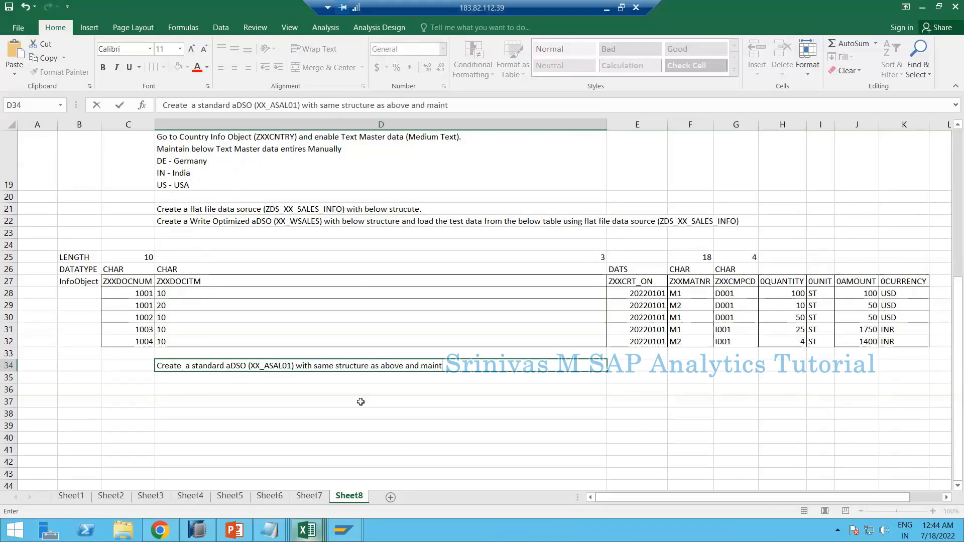
# Finish the D34 note with "and maintain Document Number and Item as key fields.".
pyautogui.write('ain Documen tNUmbe')
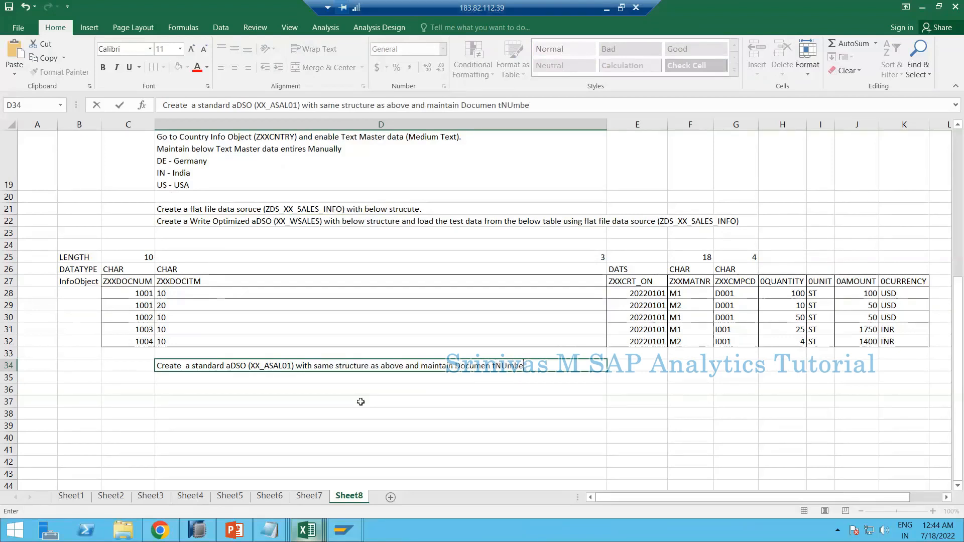
pyautogui.press('BackSpace')
pyautogui.press('BackSpace')
pyautogui.press('BackSpace')
pyautogui.press('BackSpace')
pyautogui.press('BackSpace')
pyautogui.press('BackSpace')
pyautogui.press('BackSpace')
pyautogui.write('t Number and Iteam as')
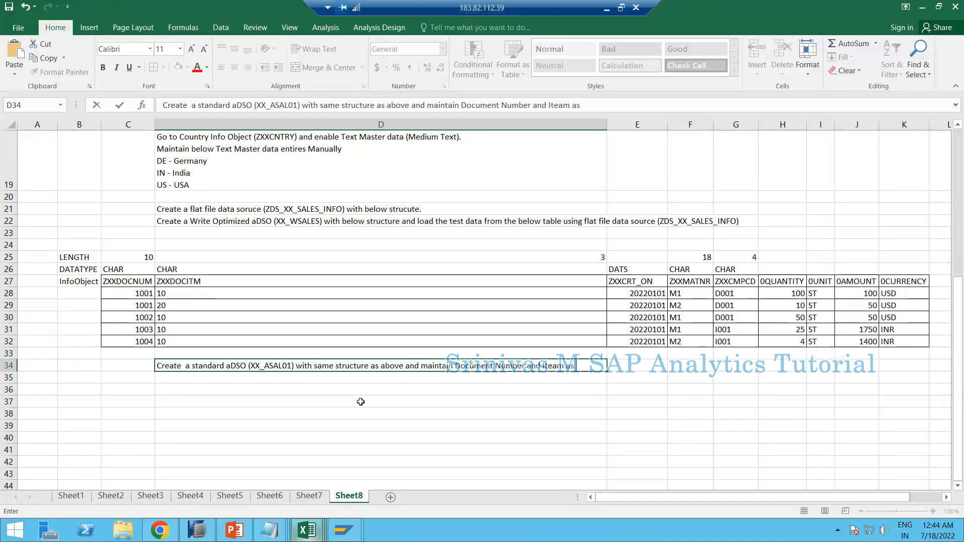
pyautogui.write(' key fields.')
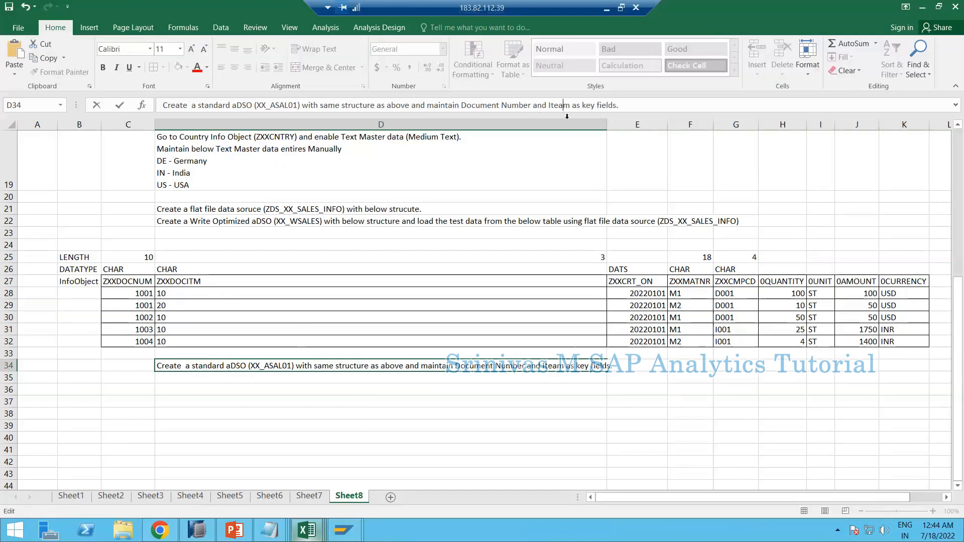
pyautogui.press('BackSpace')
pyautogui.press('Return')
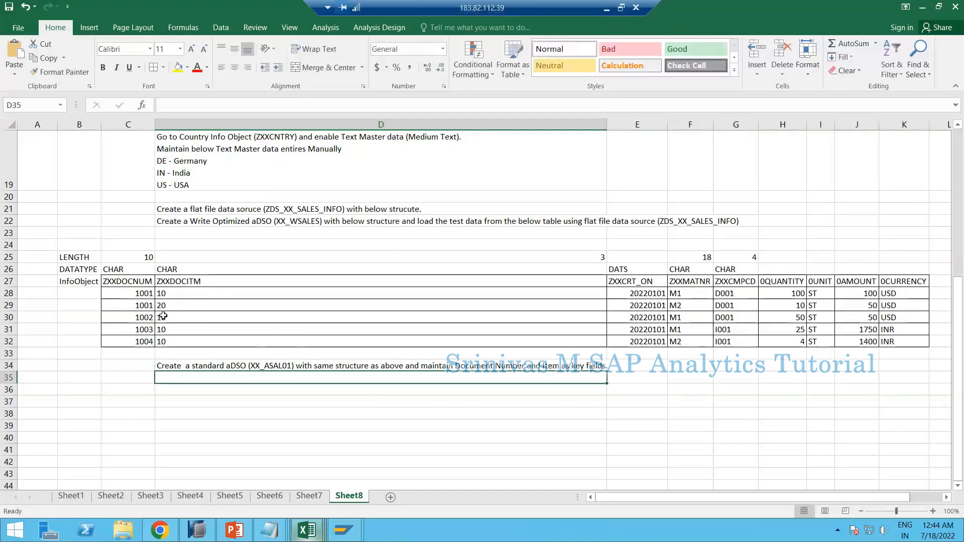
pyautogui.moveTo(139, 281); pyautogui.dragTo(783, 328)
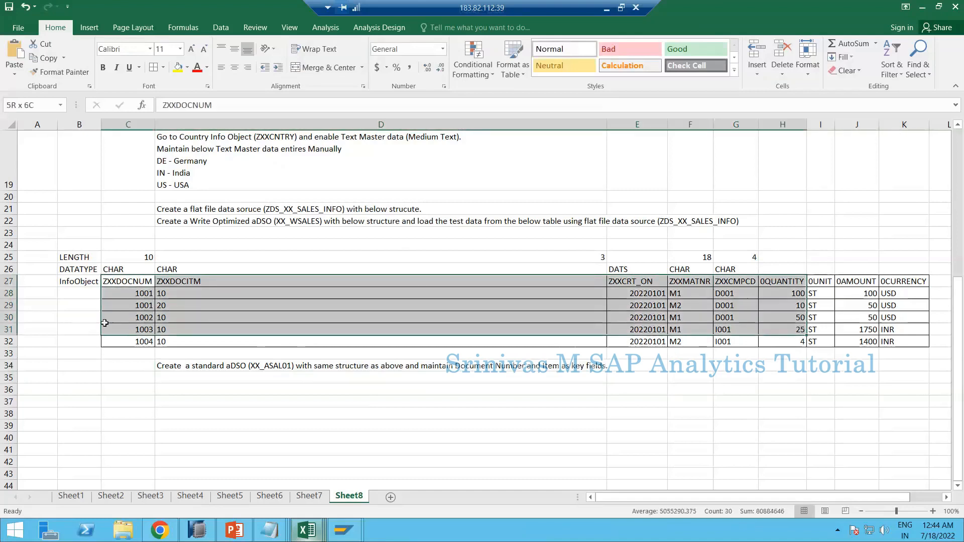
pyautogui.click(240, 368)
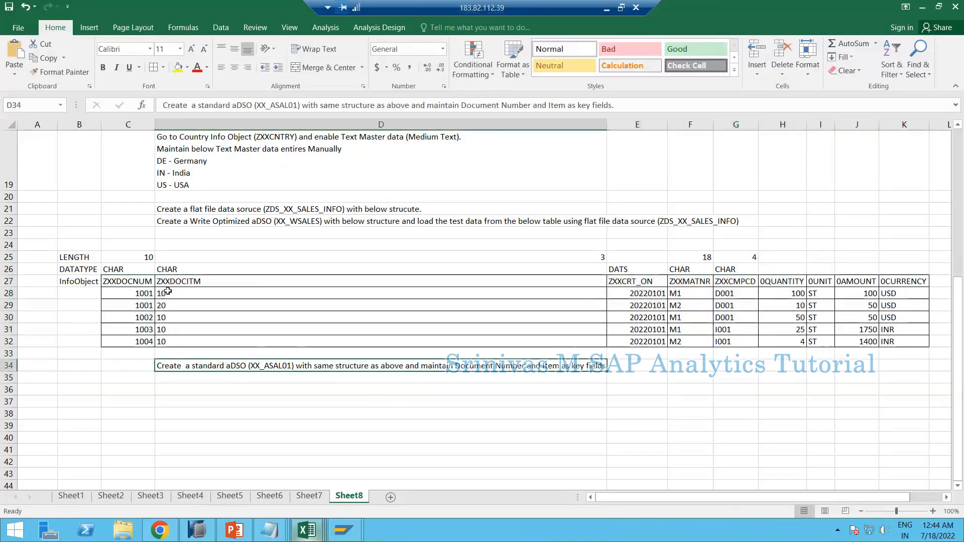
pyautogui.moveTo(133, 282); pyautogui.dragTo(179, 341)
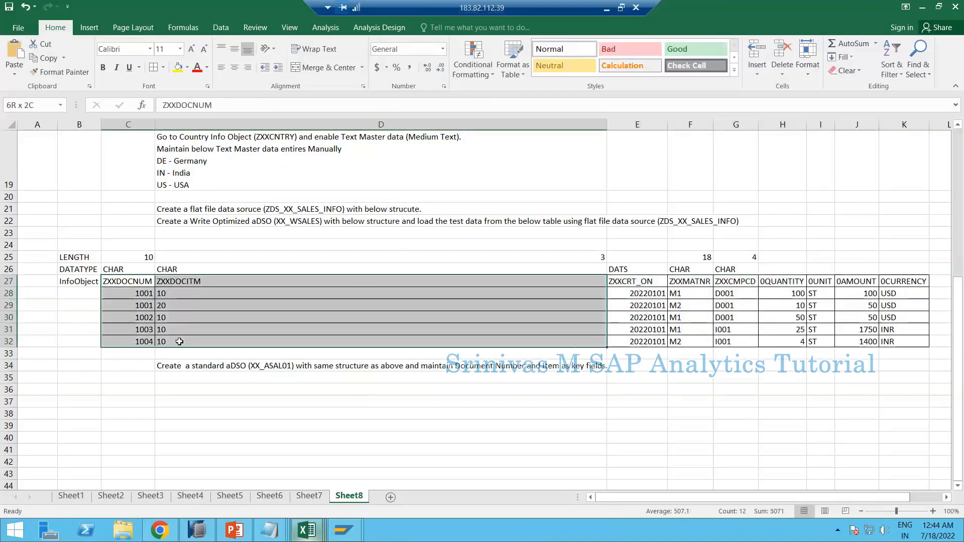
pyautogui.click(499, 355)
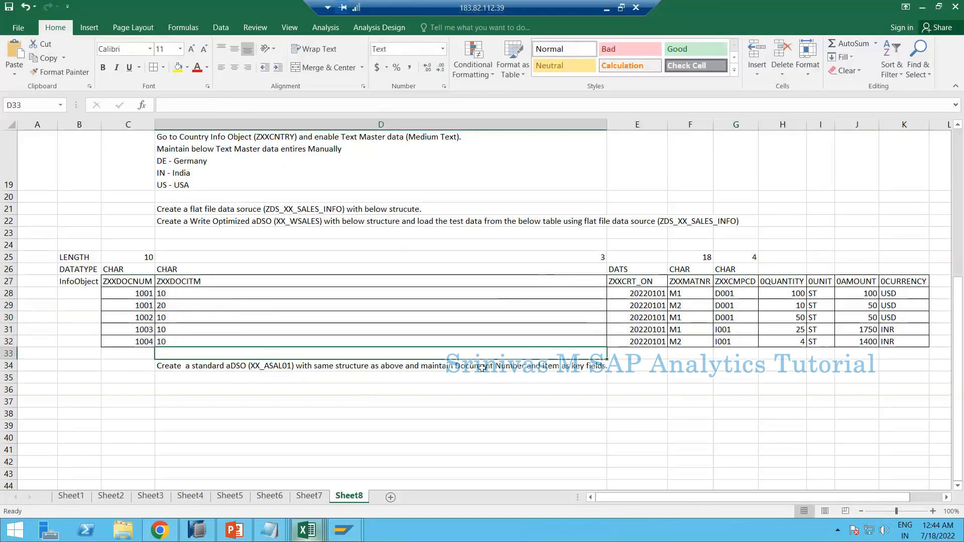
pyautogui.click(482, 368)
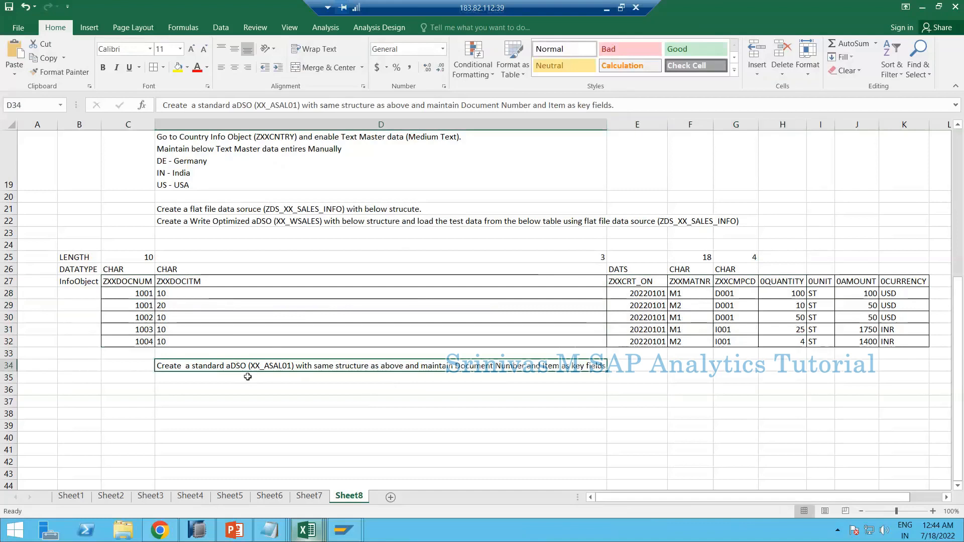
# Add a second line to the D34 note, starting with "Create a tranasformation from W.aDSO (XX_WSALES".
pyautogui.click(648, 105)
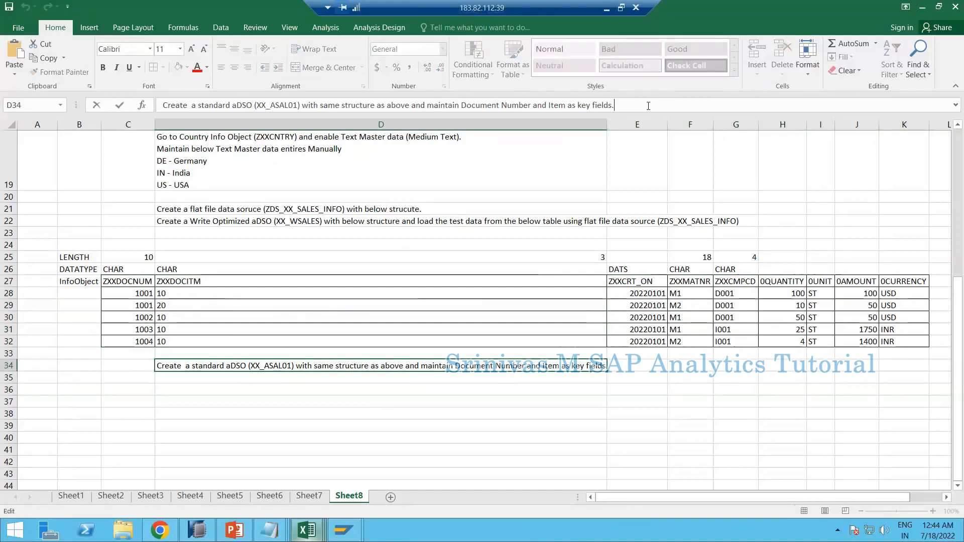
pyautogui.hotkey('ctrl', 'a')
pyautogui.press('BackSpace')
pyautogui.write('C')
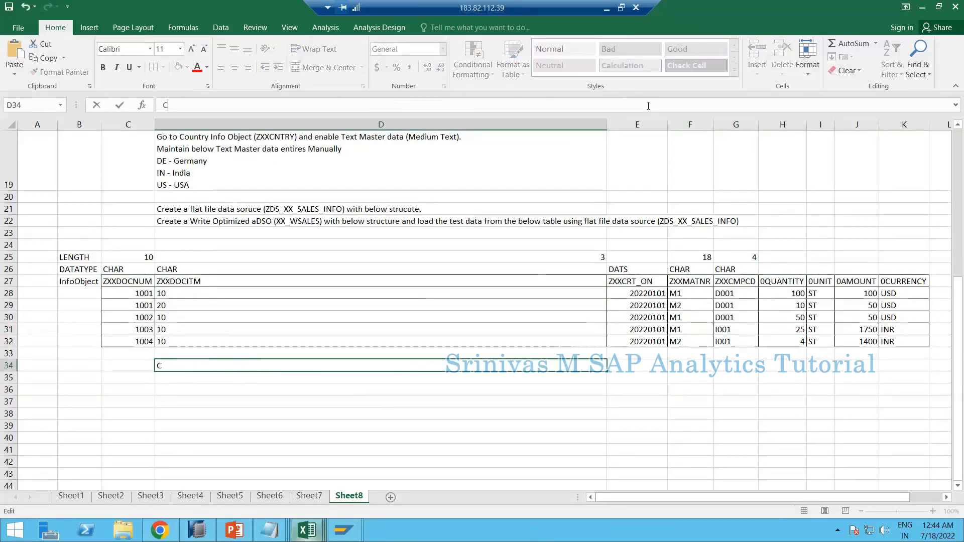
pyautogui.write('reate a tr')
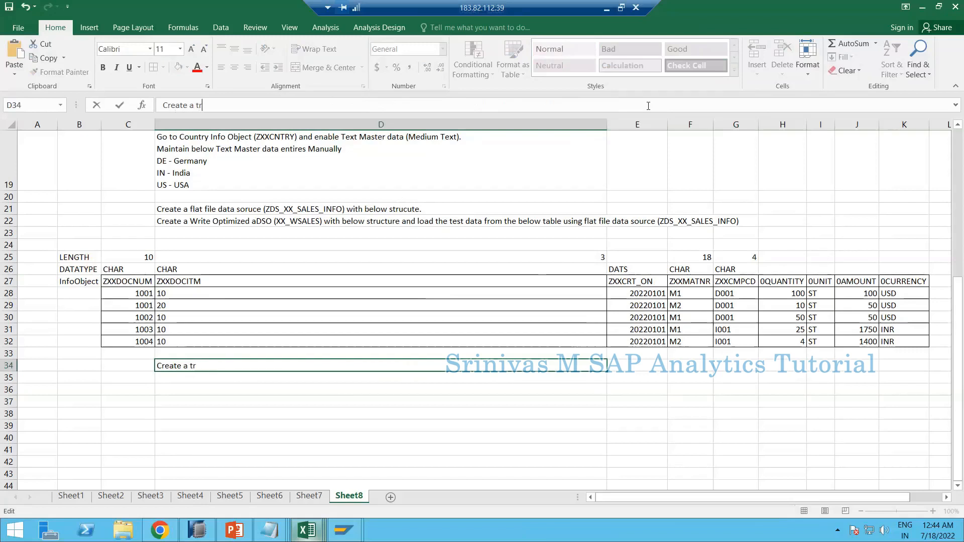
pyautogui.write('ansaformation ')
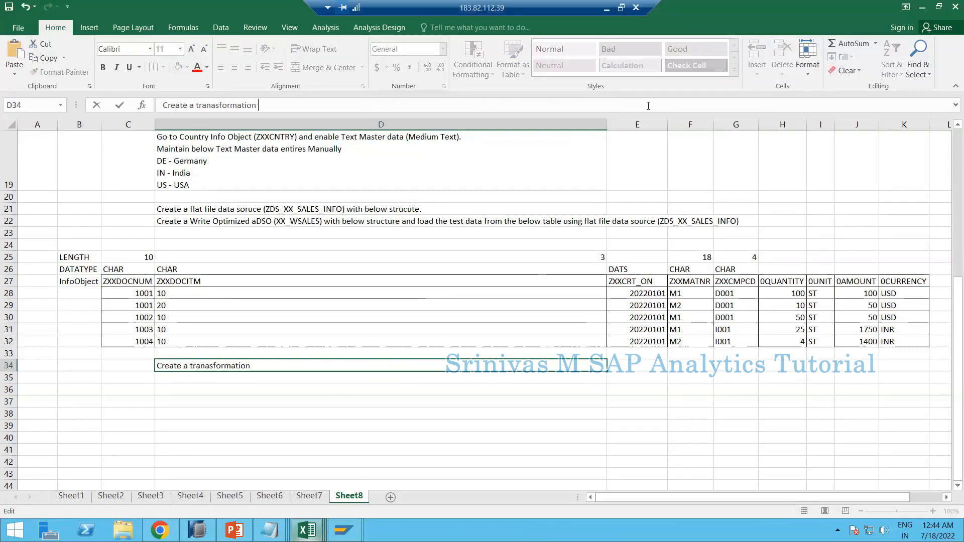
pyautogui.write('from W')
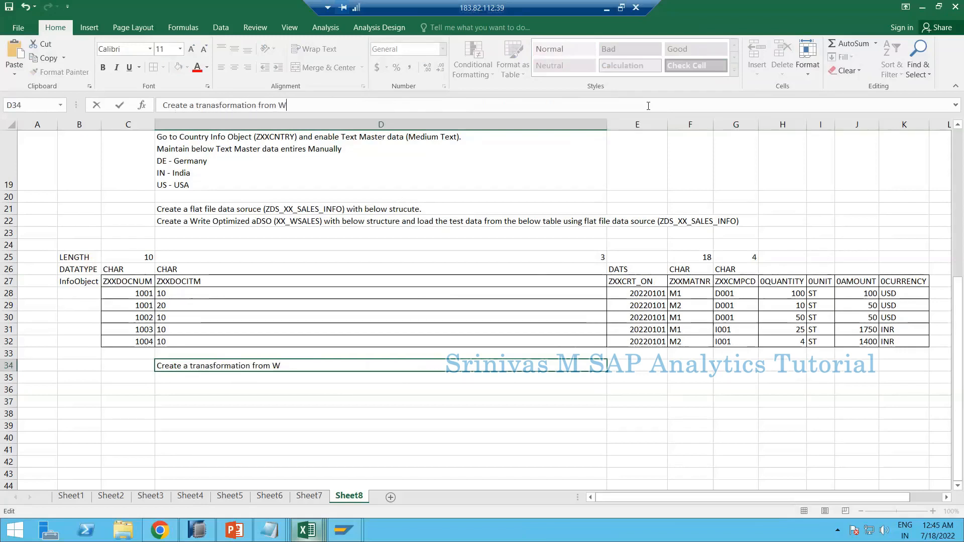
pyautogui.write('.aDSO (XX_WSALES')
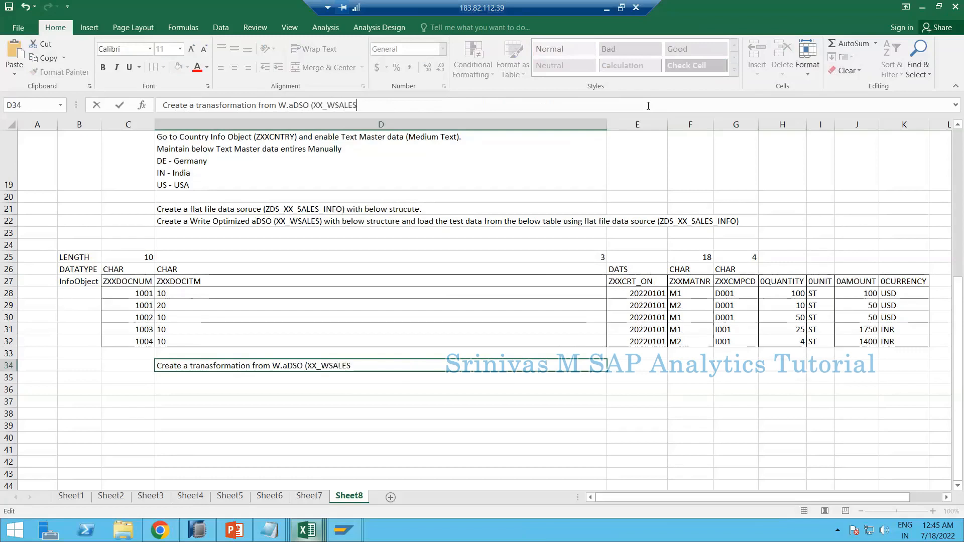
# Complete the transformation line in D34 with ") to this Standard aDSO (XX_ASAL01)".
pyautogui.write(') to this S')
pyautogui.write('tandard')
pyautogui.write(' aDSO')
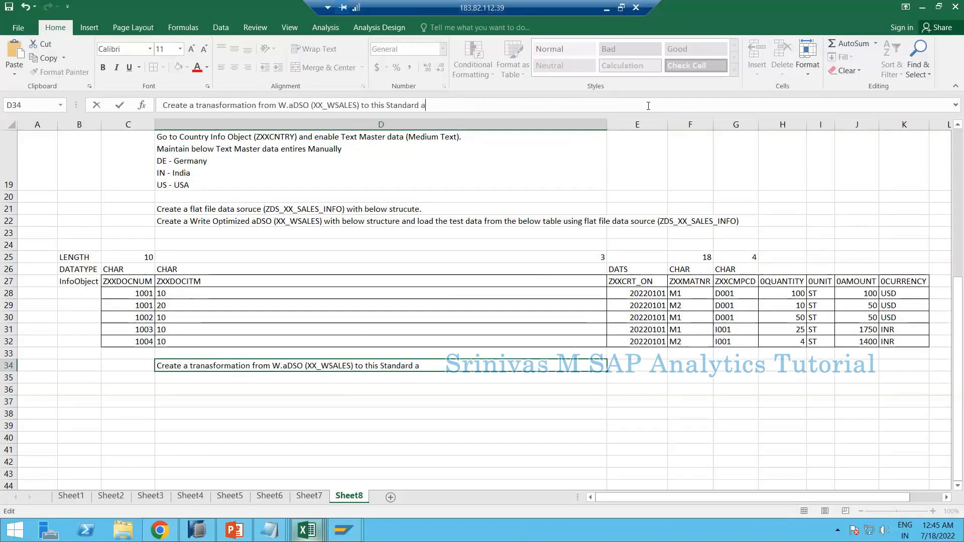
pyautogui.write(' (Z')
pyautogui.press('BackSpace')
pyautogui.write('XX_ASALK01')
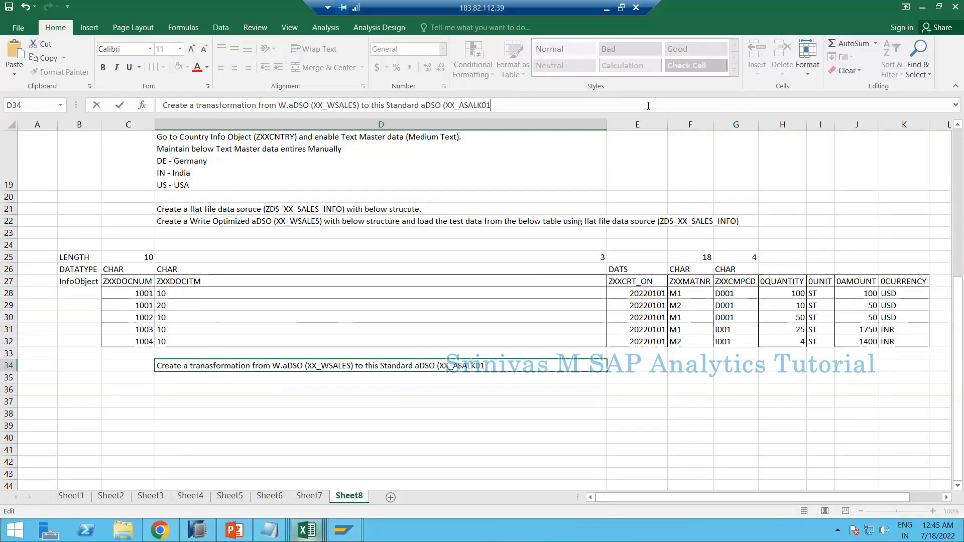
pyautogui.press('BackSpace')
pyautogui.press('BackSpace')
pyautogui.press('BackSpace')
pyautogui.write('01')
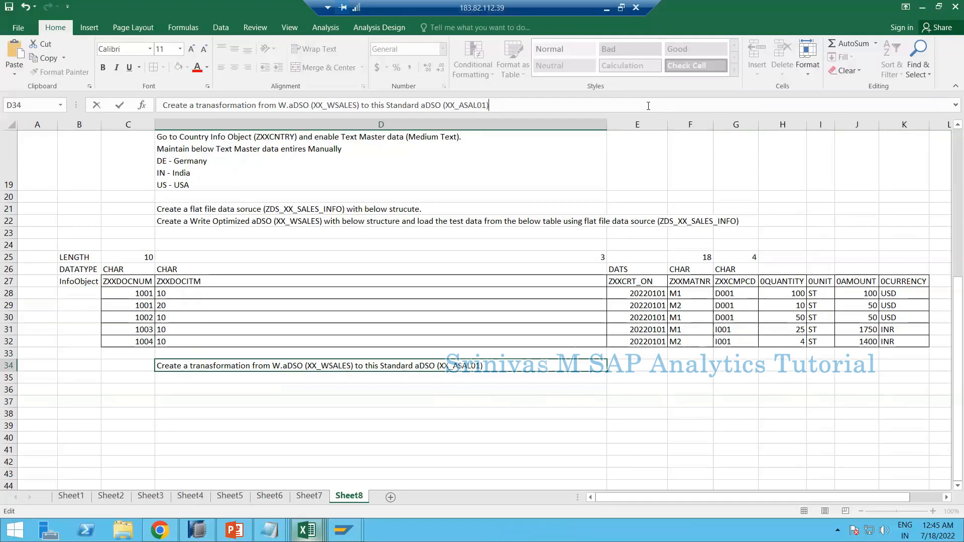
pyautogui.press('Return')
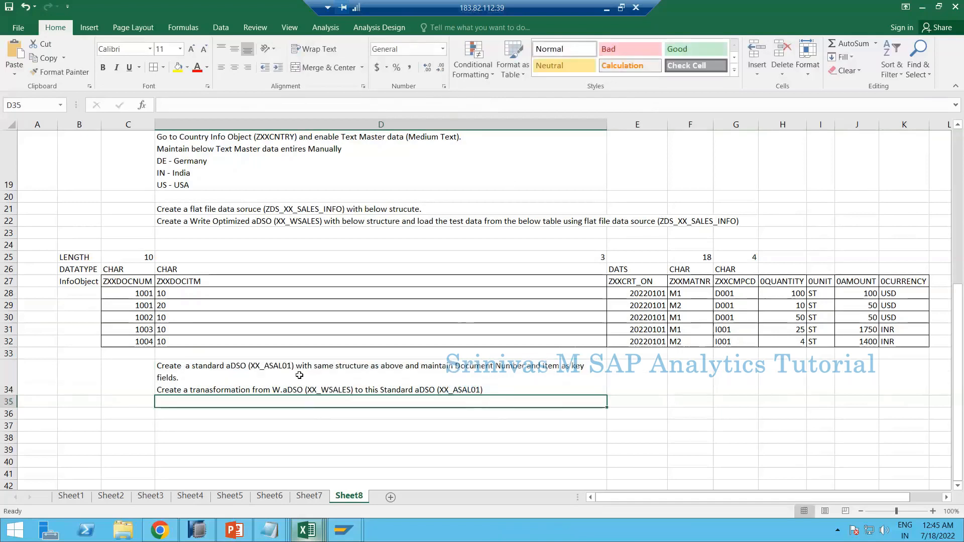
# Add a third line to the D34 note reading "Create a DTP for the above Transformation and keep".
pyautogui.doubleClick(500, 390)
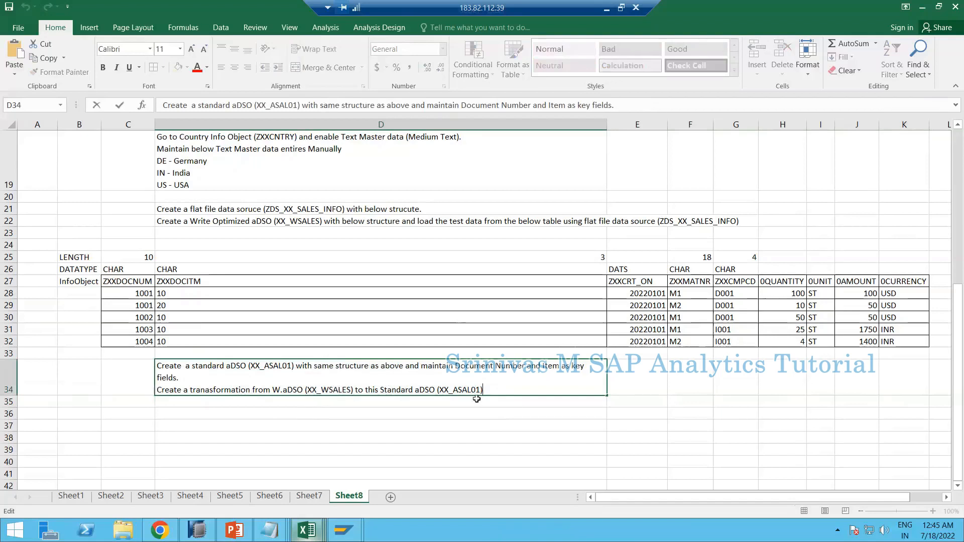
pyautogui.hotkey('alt', 'Return')
pyautogui.write('Cr')
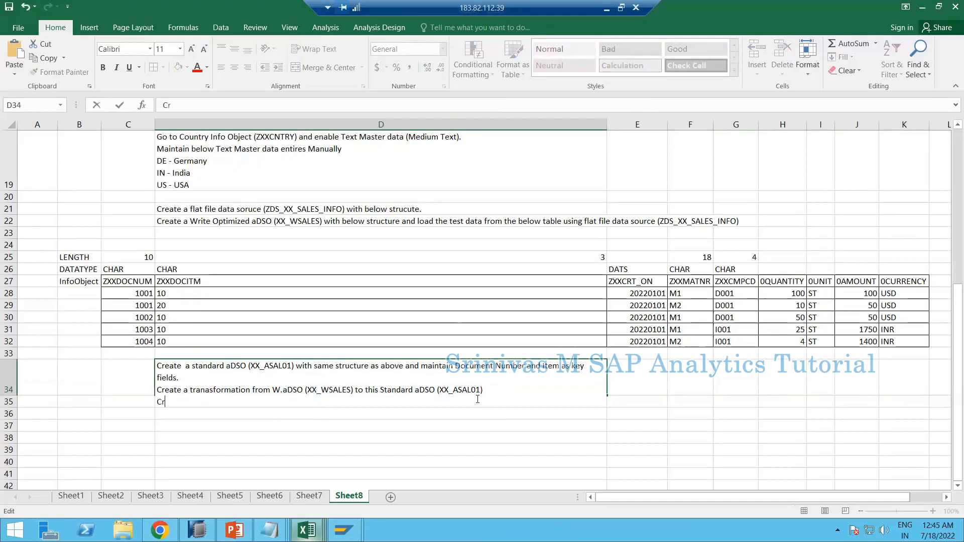
pyautogui.write('eate a DTP for the above ')
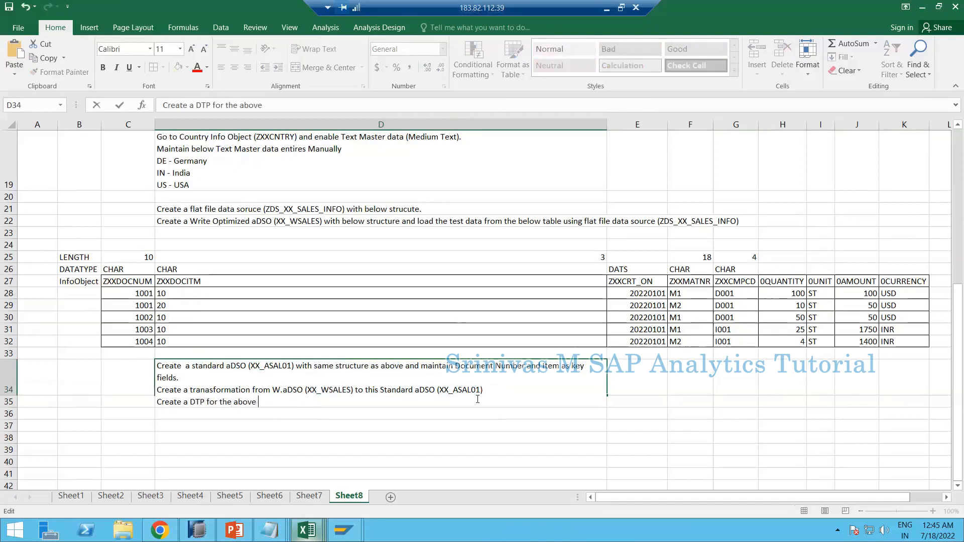
pyautogui.write('Transformation ')
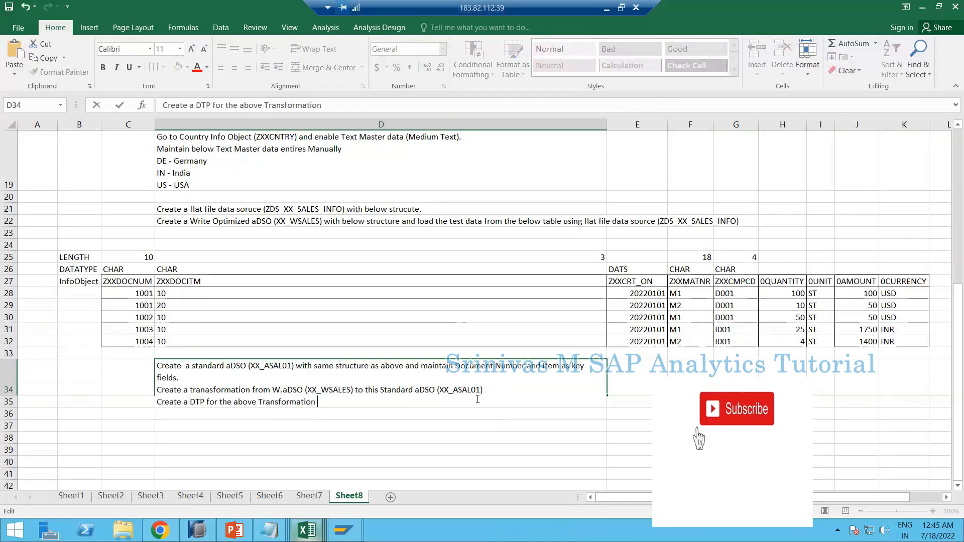
pyautogui.write('and keep')
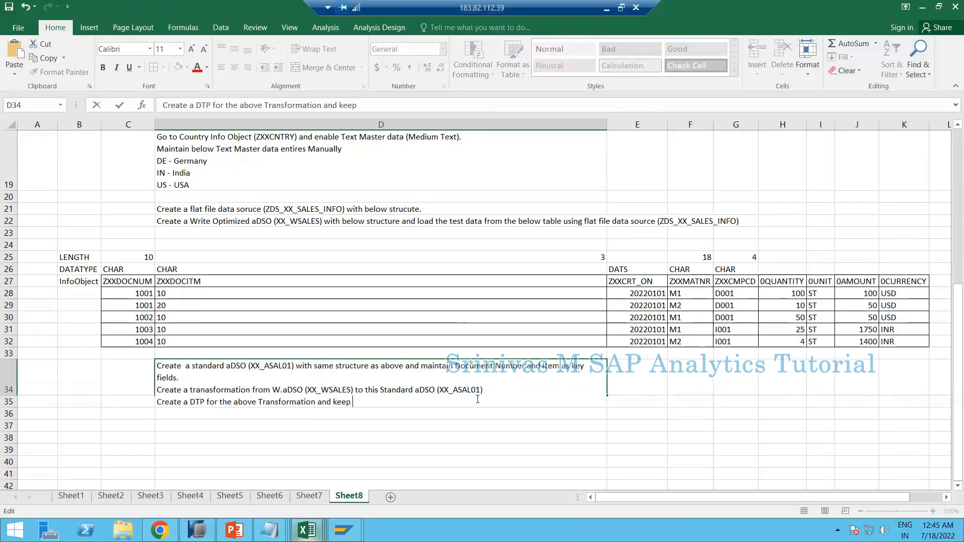
# Insert "And a new field (ZXXCNTRY) to this Standard aDSO ." after "key fields." in the D34 note.
pyautogui.press('Home')
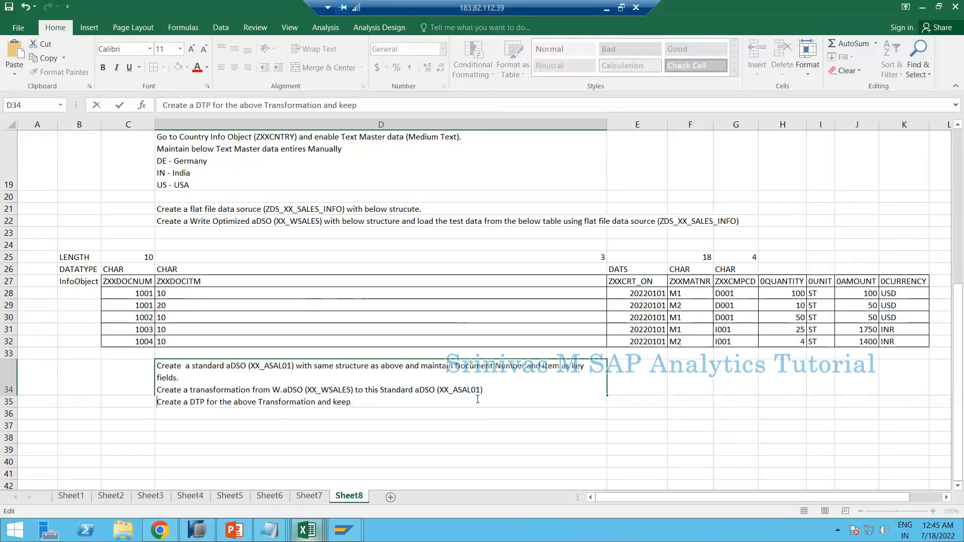
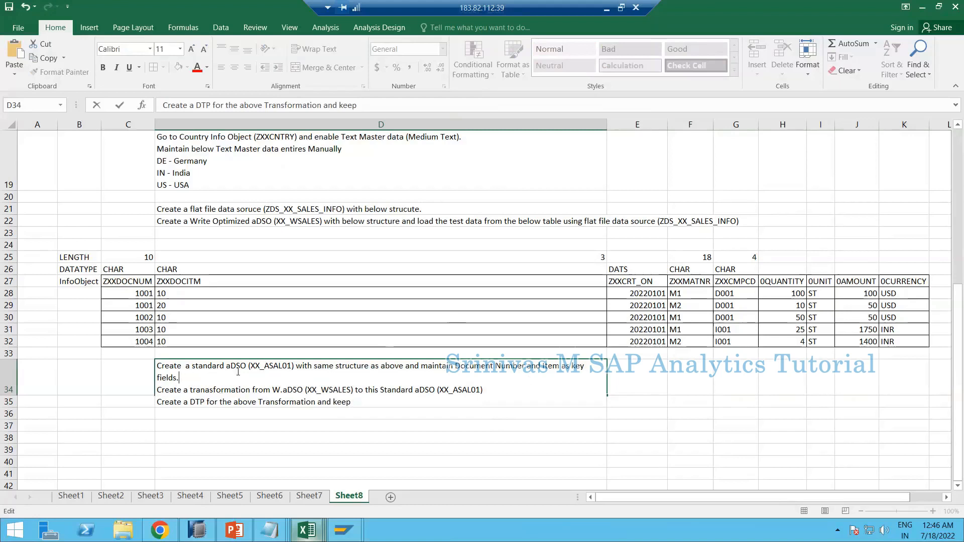
pyautogui.write('And ')
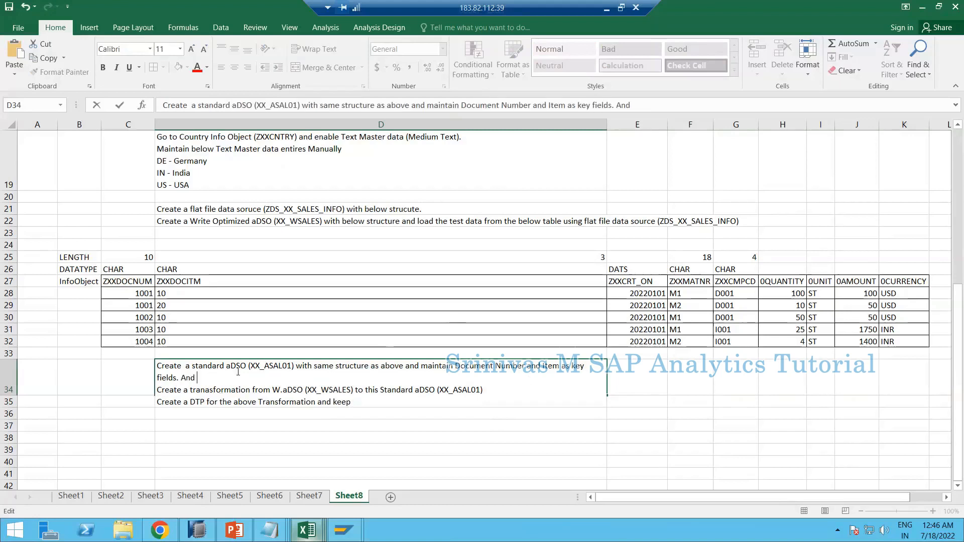
pyautogui.write('a new field to this Standard ')
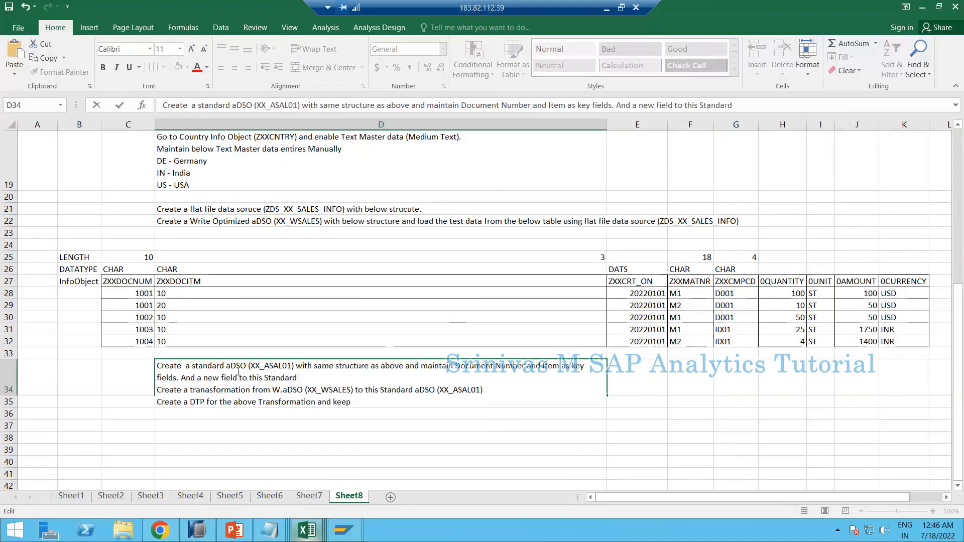
pyautogui.write('aDSO')
pyautogui.click(239, 378)
pyautogui.write('(')
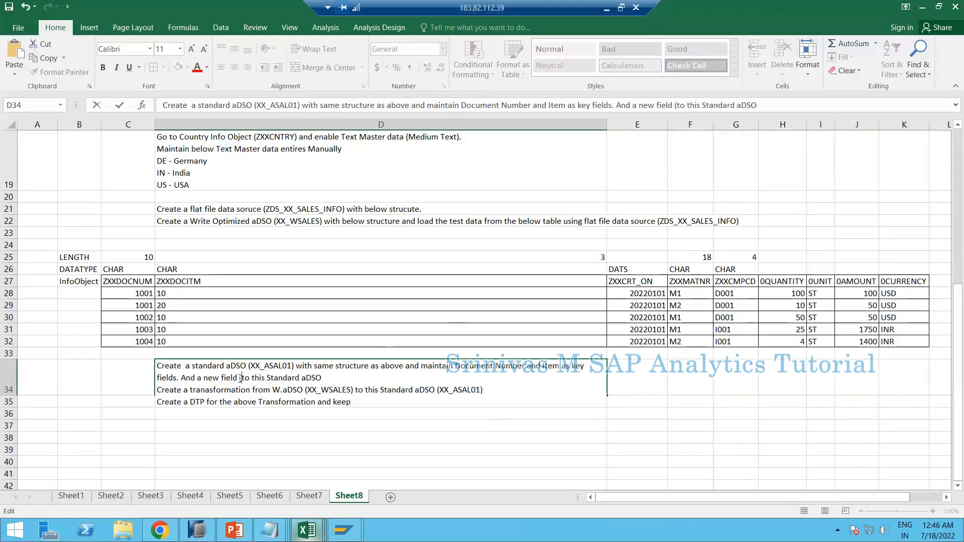
pyautogui.write('Z')
pyautogui.write('XXCNTRY')
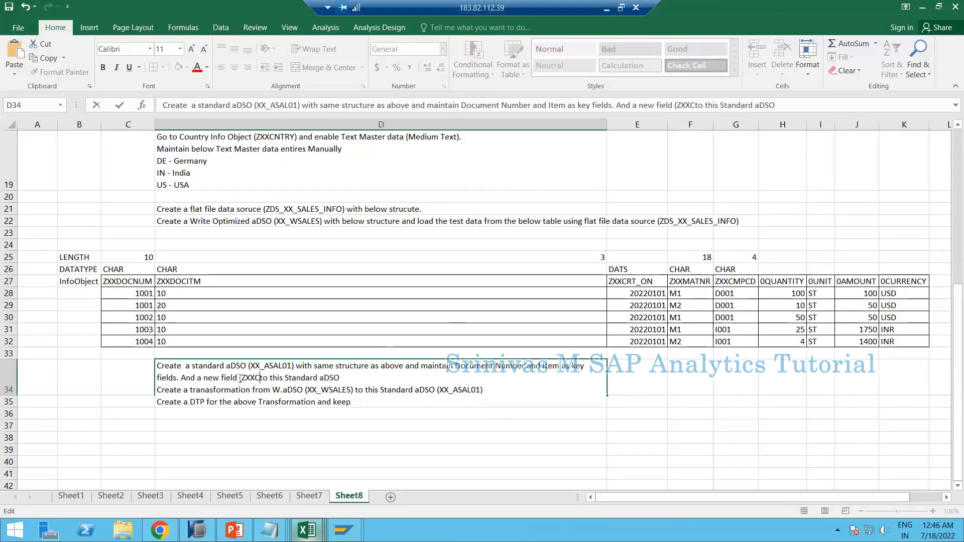
pyautogui.write(')')
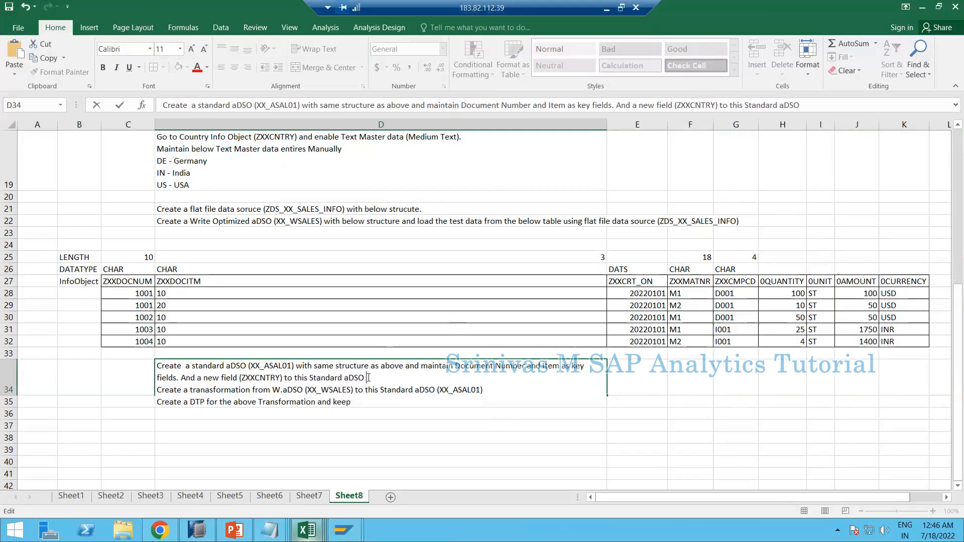
pyautogui.press('Return')
pyautogui.scroll(2, 330, 336)
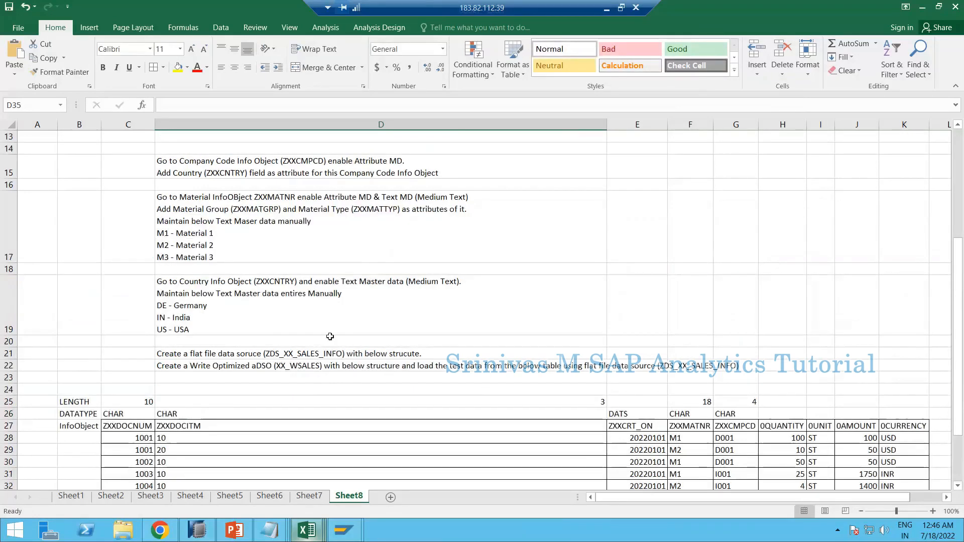
pyautogui.scroll(-3, 221, 413)
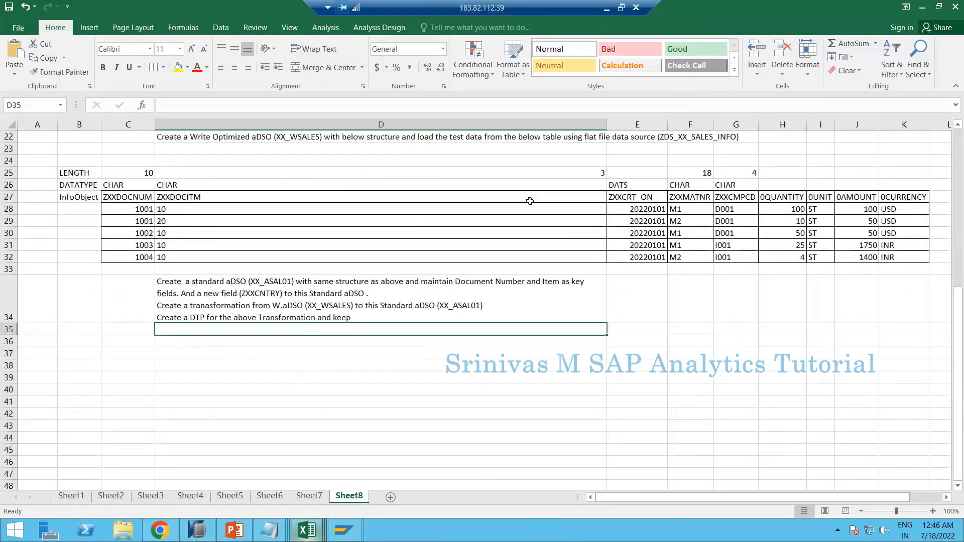
pyautogui.moveTo(128, 197); pyautogui.dragTo(899, 198)
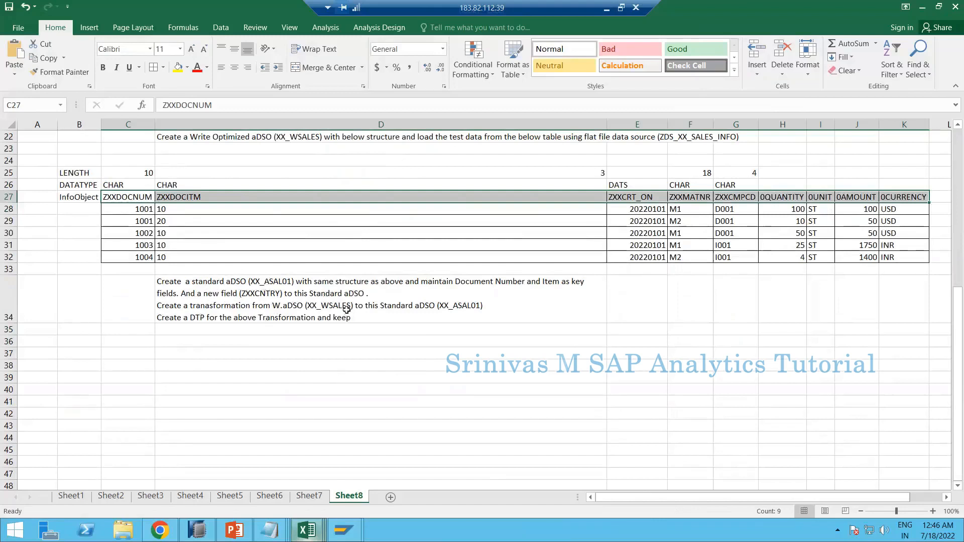
# End the transformation line in the D34 note with a period and insert a new line beneath it.
pyautogui.click(452, 304)
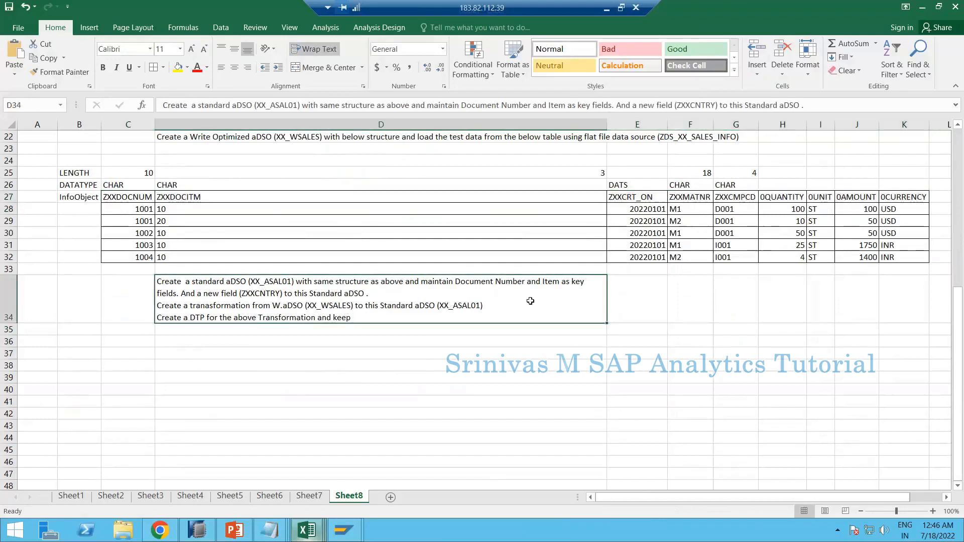
pyautogui.doubleClick(489, 306)
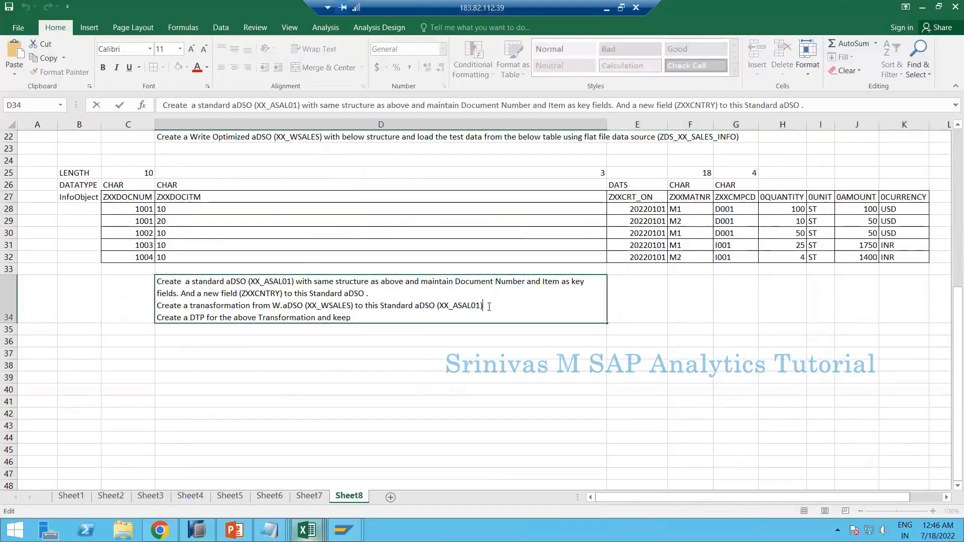
pyautogui.write('.')
pyautogui.hotkey('alt', 'Return')
# Write "In the Transformation derive" on the new line above the DTP line in D34.
pyautogui.write('I')
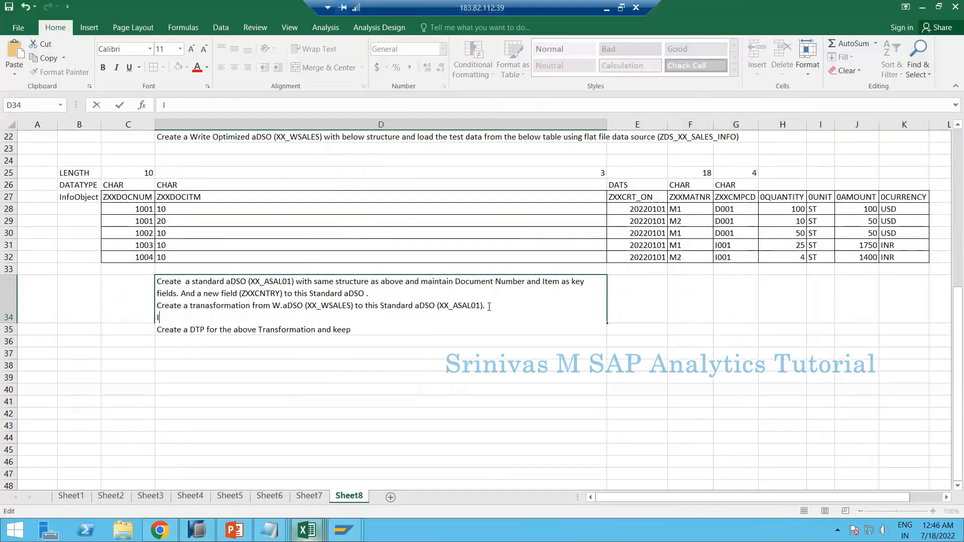
pyautogui.write('nthe')
pyautogui.press('BackSpace')
pyautogui.press('BackSpace')
pyautogui.press('BackSpace')
pyautogui.press('BackSpace')
pyautogui.write('the Transforati')
pyautogui.press('BackSpace')
pyautogui.press('BackSpace')
pyautogui.write('mati')
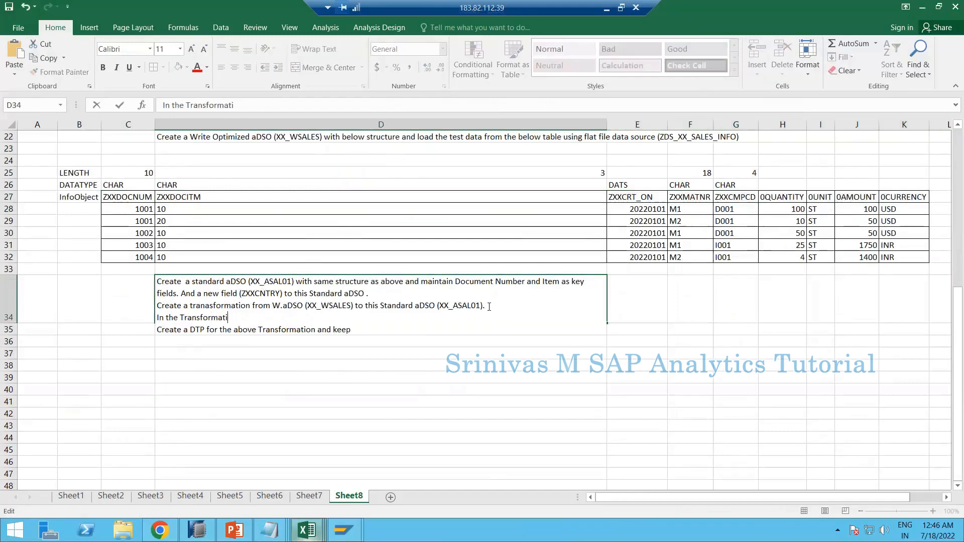
pyautogui.write('on derive')
# Extend the derive line in the D34 note with "Country information from Company Code Mastere data".
pyautogui.scroll(6, 489, 306)
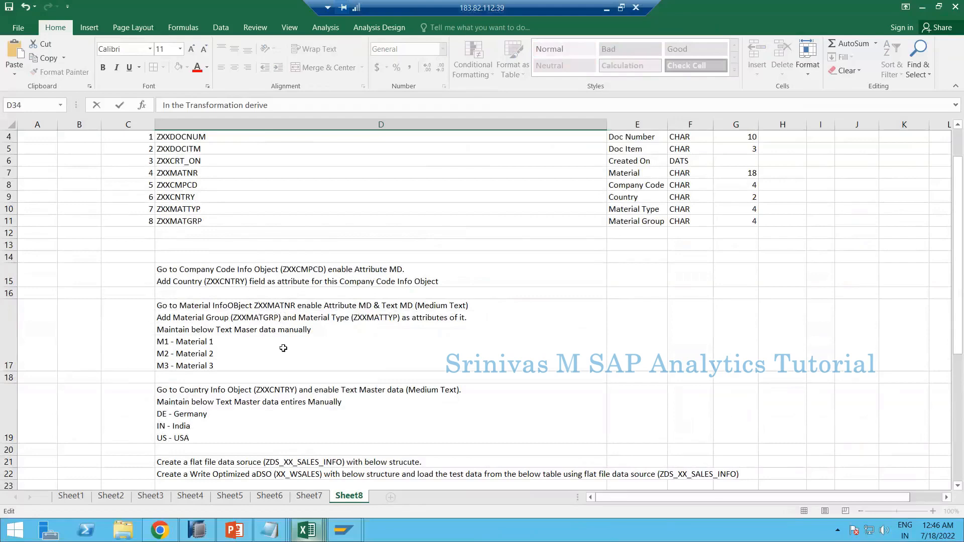
pyautogui.scroll(-1, 283, 348)
pyautogui.scroll(-1, 283, 349)
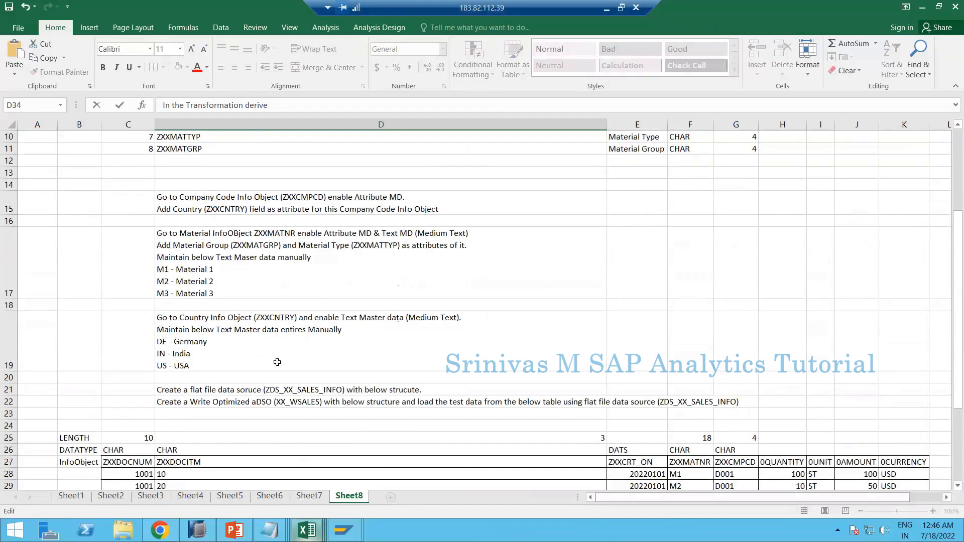
pyautogui.scroll(-3, 214, 430)
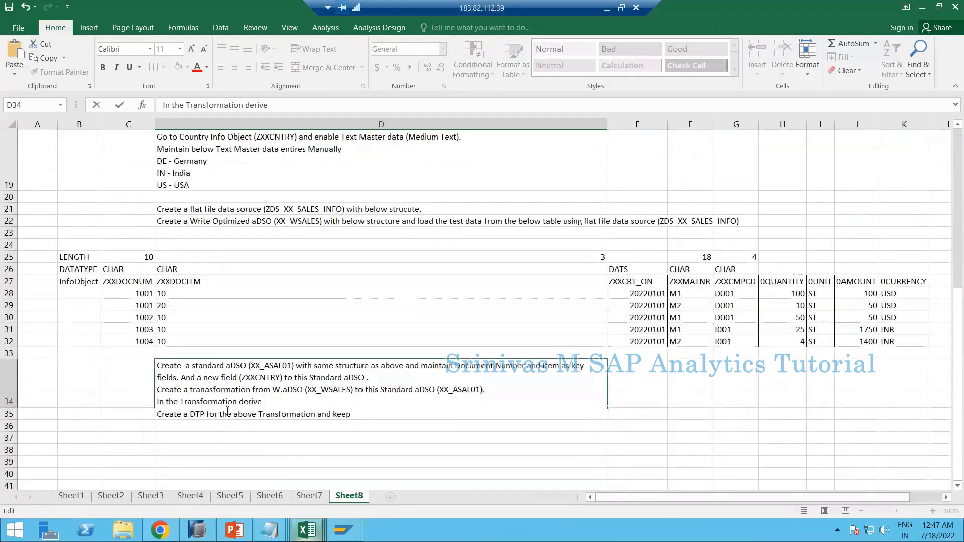
pyautogui.write('Country information ')
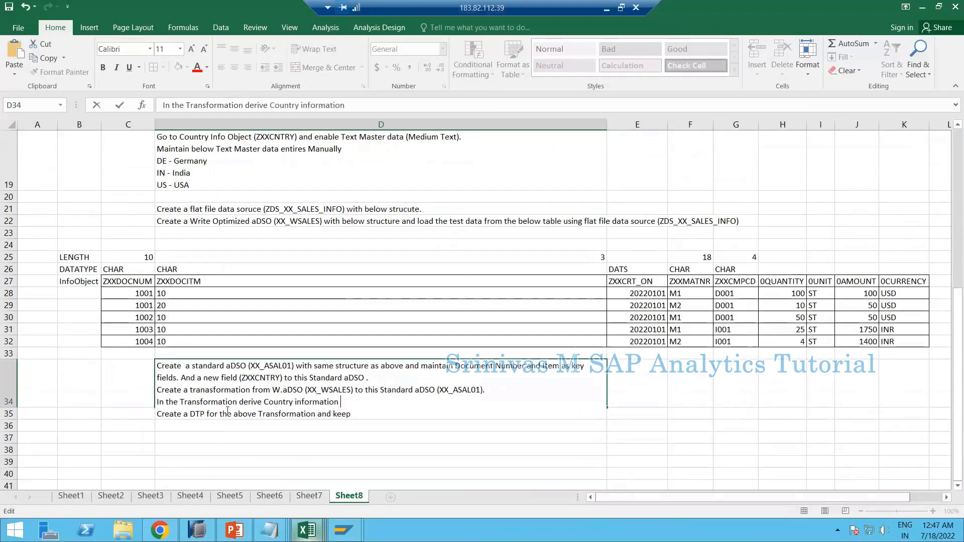
pyautogui.write('from Company Code Magter')
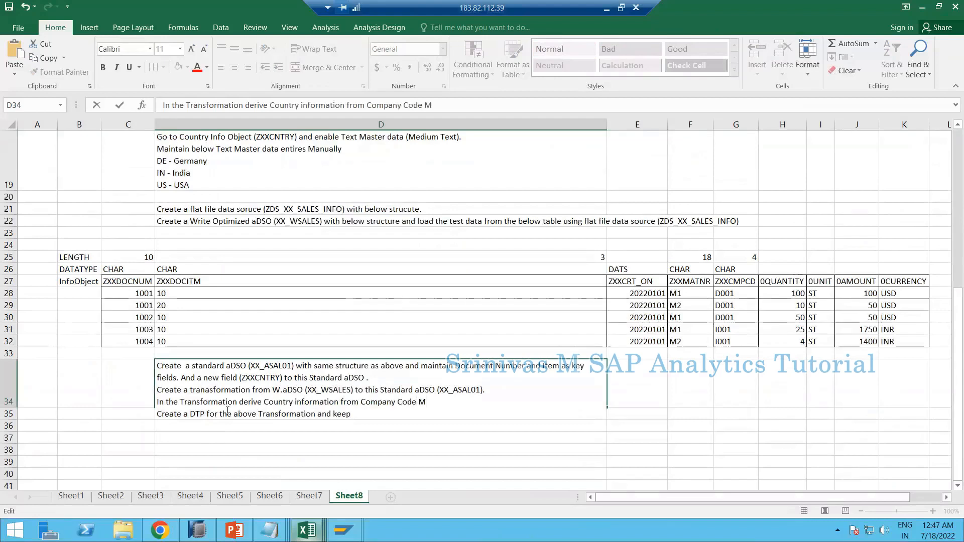
pyautogui.press('BackSpace')
pyautogui.press('BackSpace')
pyautogui.press('BackSpace')
pyautogui.write('stere data (')
# Complete the derive line in D34 with the parenthesised remark "(using Read from Master data concept)".
pyautogui.write('using Read from Master data')
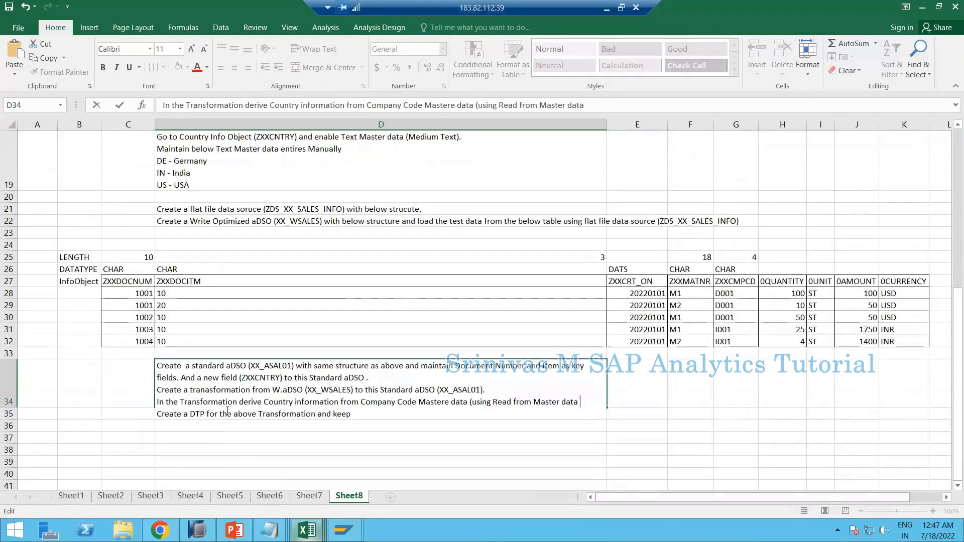
pyautogui.write(' concept')
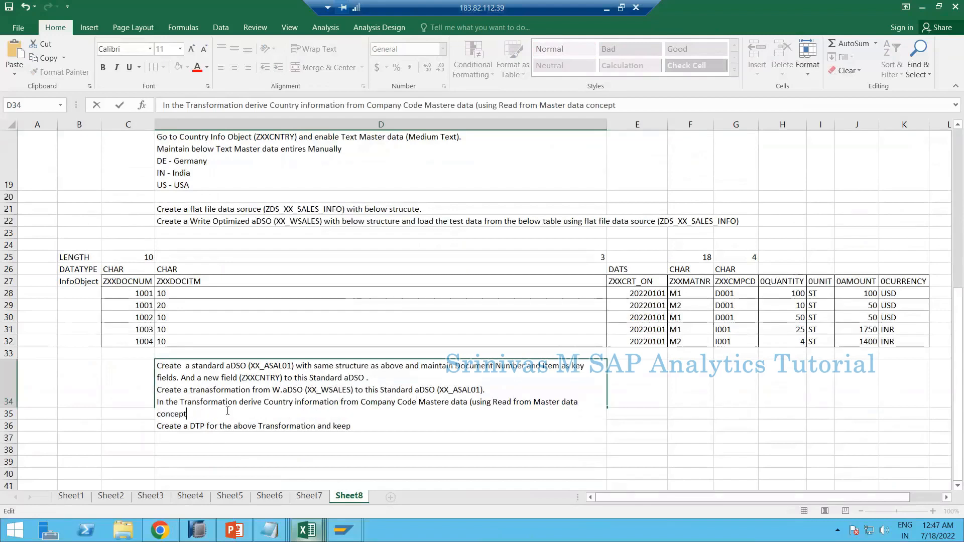
pyautogui.write(')')
pyautogui.press('Return')
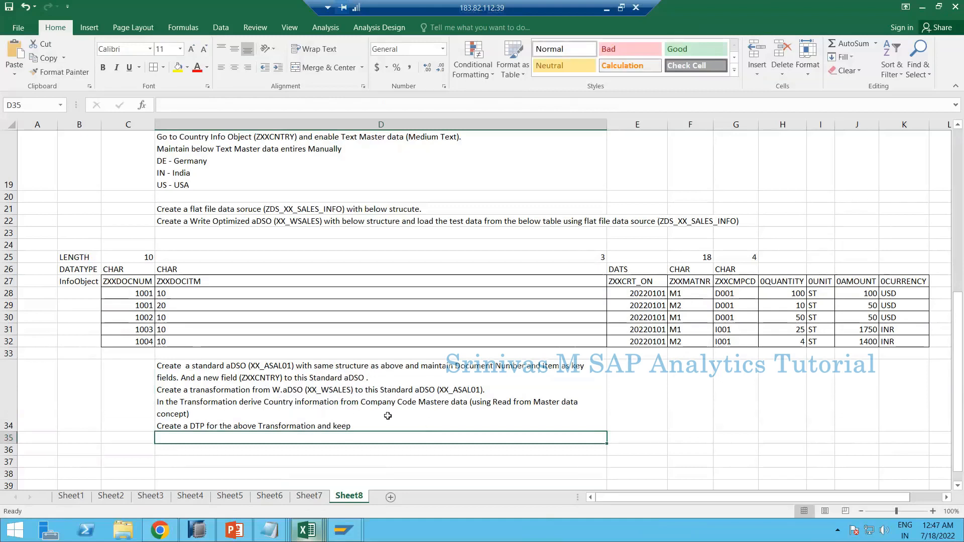
# Correct the misspelled word "Mastere" to "Master" in the D34 derive line.
pyautogui.click(447, 400)
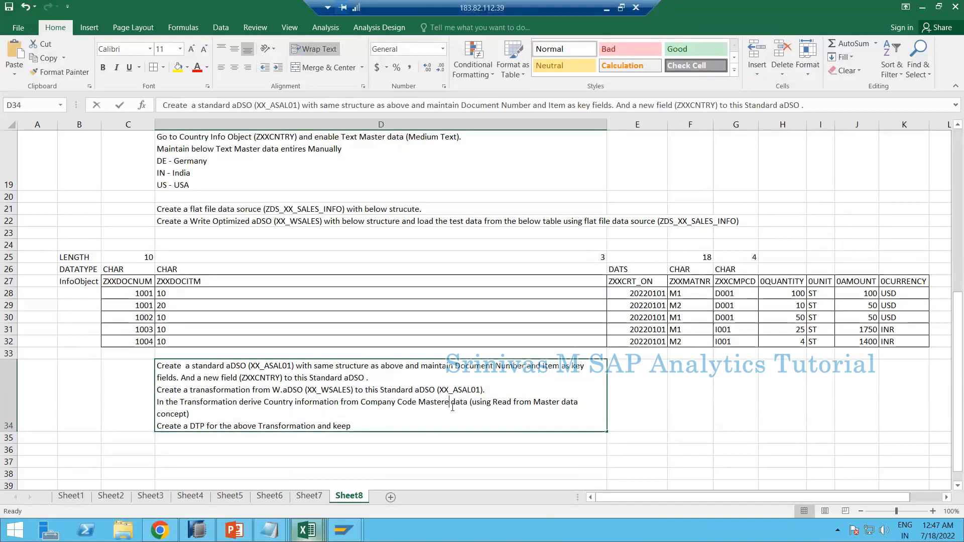
pyautogui.doubleClick(451, 402)
pyautogui.press('BackSpace')
pyautogui.press('Return')
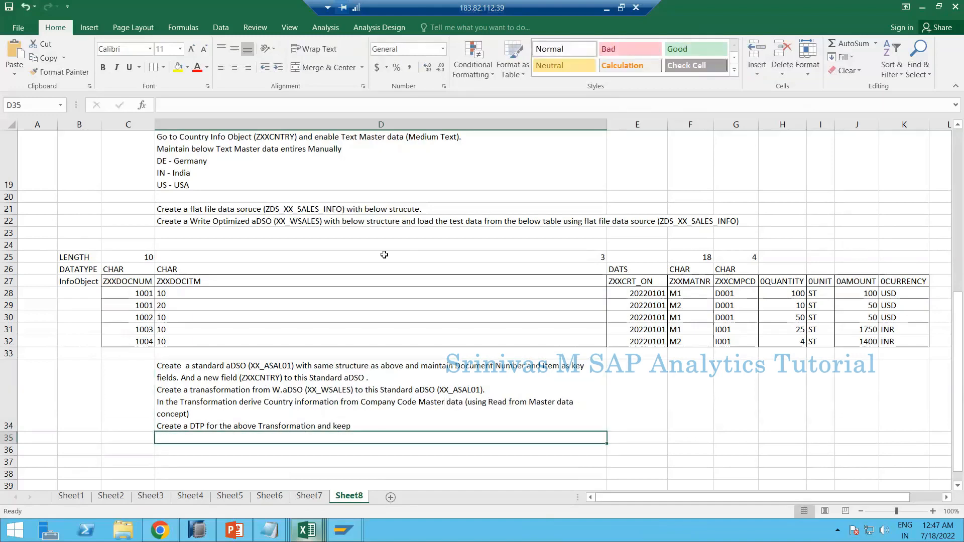
# End the Company Code note in D15 with a period and insert a new line beneath it.
pyautogui.scroll(4, 223, 272)
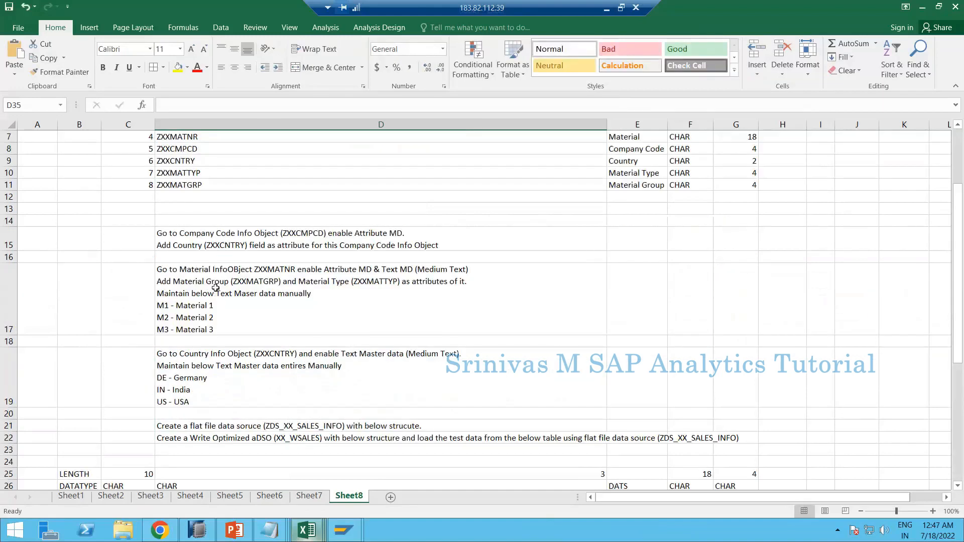
pyautogui.click(219, 241)
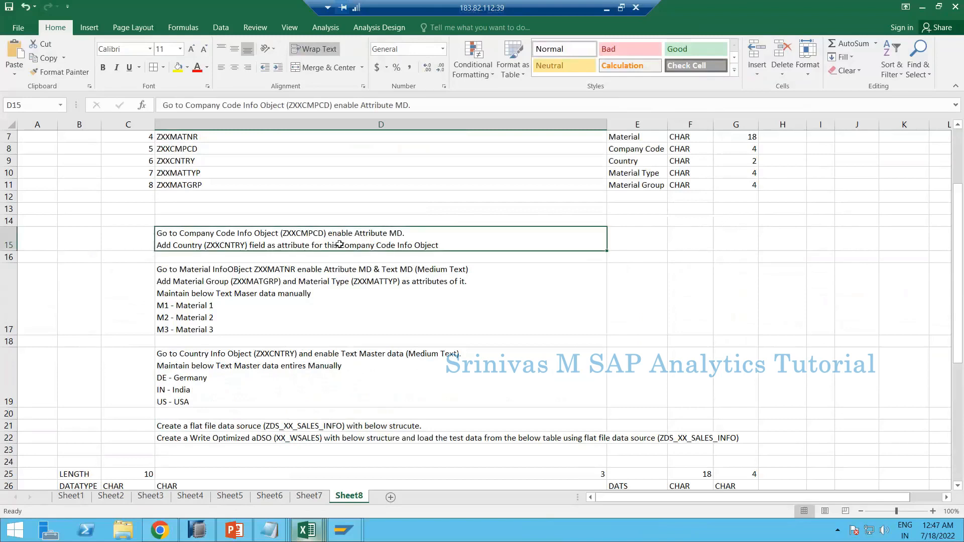
pyautogui.doubleClick(463, 245)
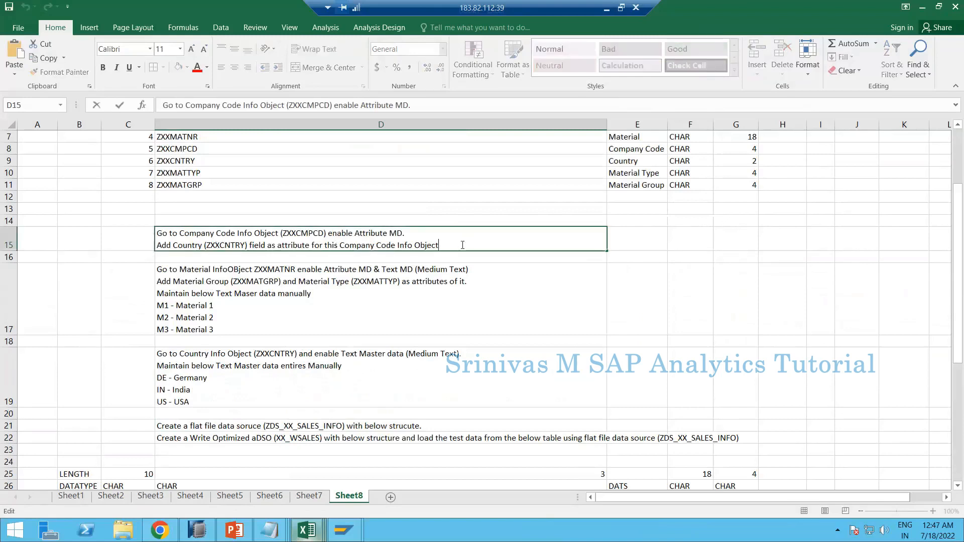
pyautogui.write('.')
pyautogui.hotkey('alt', 'Return')
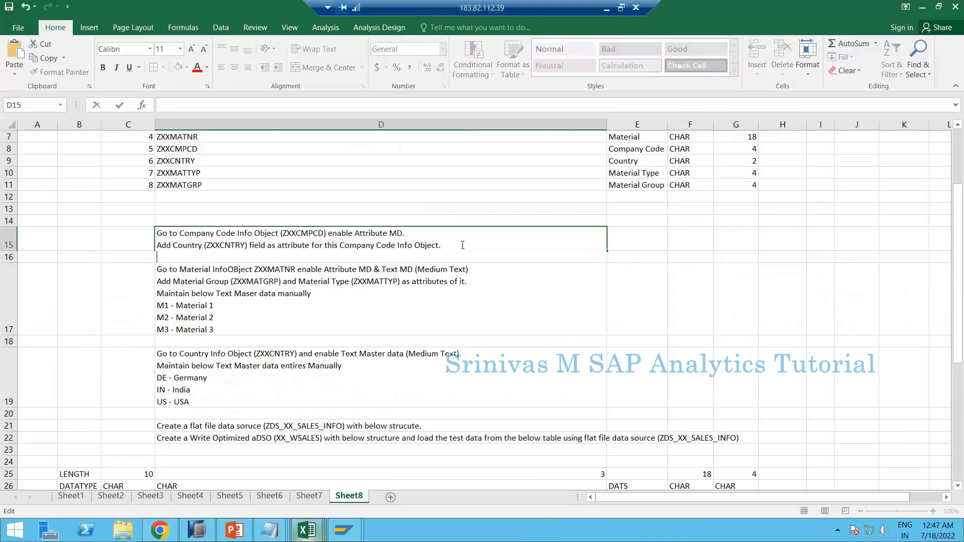
# Write "Maintain below Attribute MD manually." as the third line of the D15 note.
pyautogui.write('Maintain bekiw')
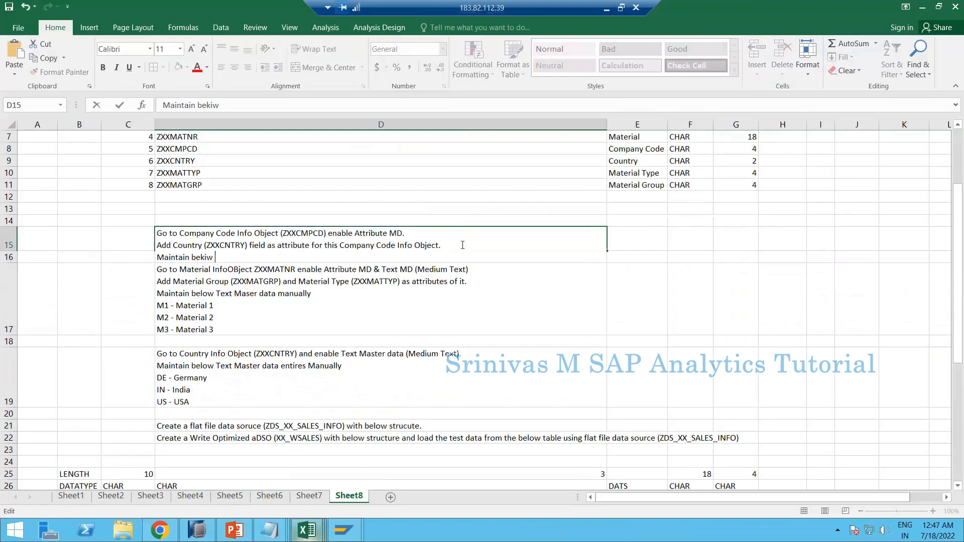
pyautogui.press('BackSpace')
pyautogui.press('BackSpace')
pyautogui.press('BackSpace')
pyautogui.press('BackSpace')
pyautogui.write('low Msat')
pyautogui.press('BackSpace')
pyautogui.press('BackSpace')
pyautogui.write('Attribute MD ')
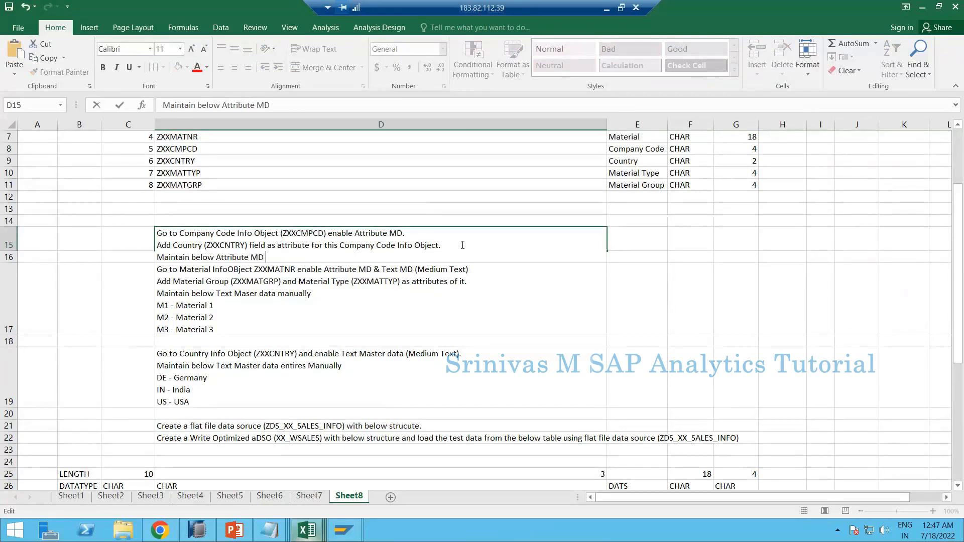
pyautogui.write('manually.')
# List the company code entries "D001 - US" and "I001 - IN" on separate lines at the end of D15.
pyautogui.hotkey('alt', 'Return')
pyautogui.write('D0')
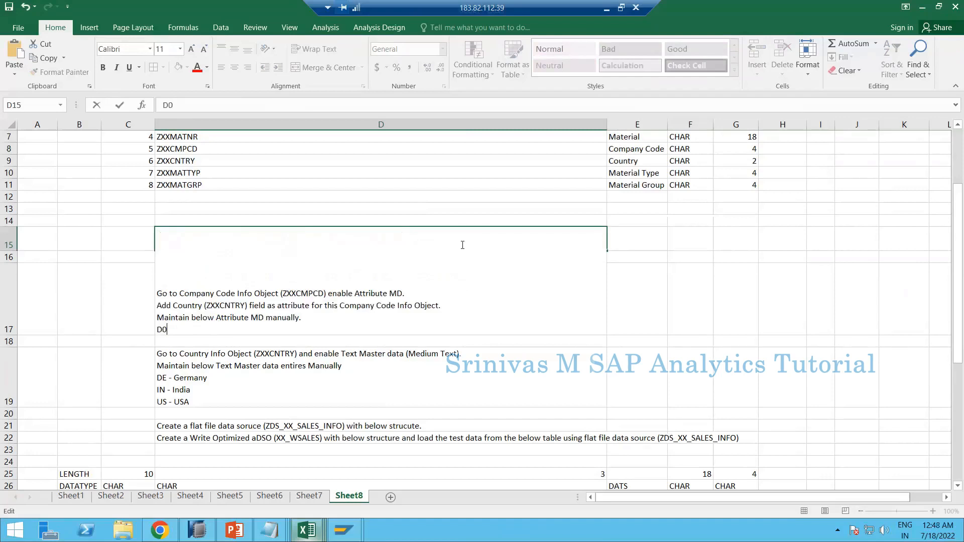
pyautogui.write('01 - US')
pyautogui.hotkey('alt', 'Return')
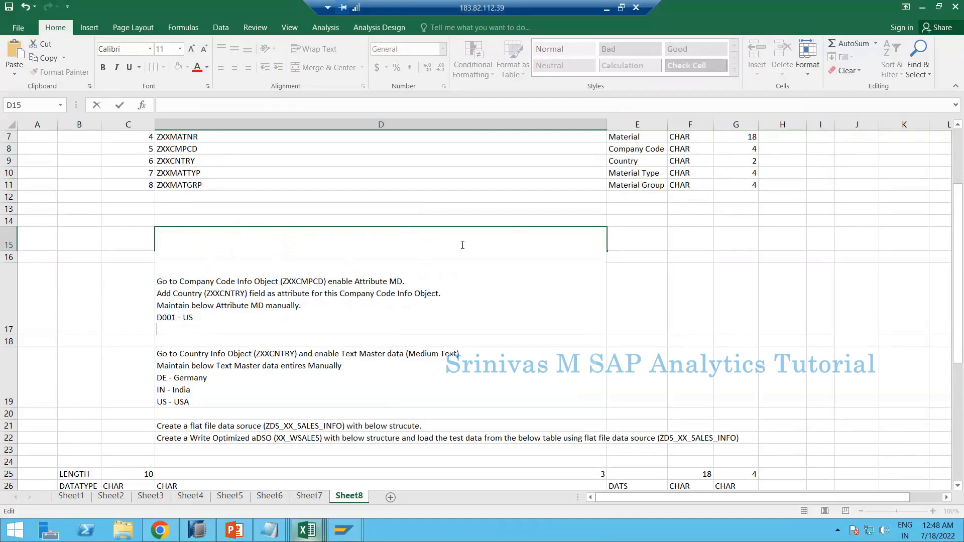
pyautogui.write('I001 - IN')
pyautogui.press('Return')
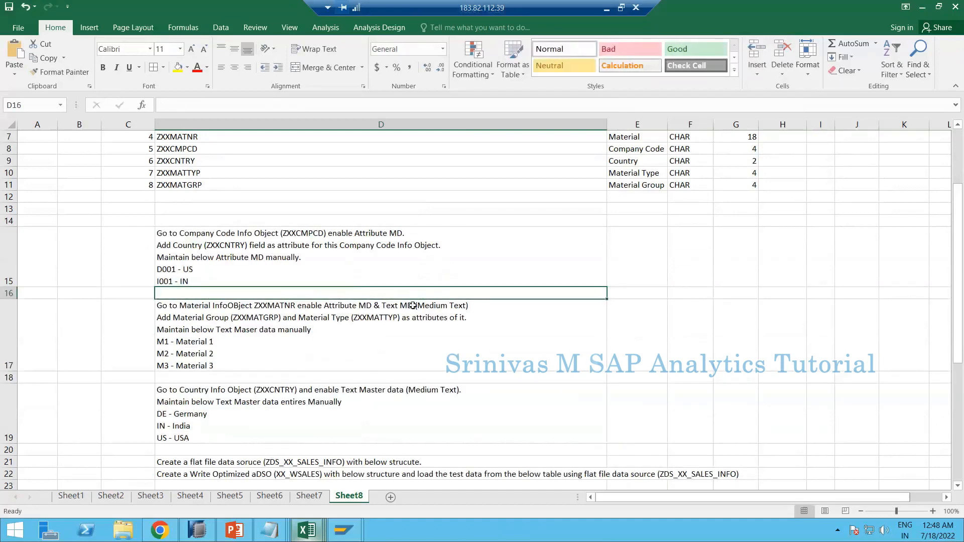
# Remove "and keep" from the end of the DTP line in the D34 note.
pyautogui.scroll(-5, 413, 305)
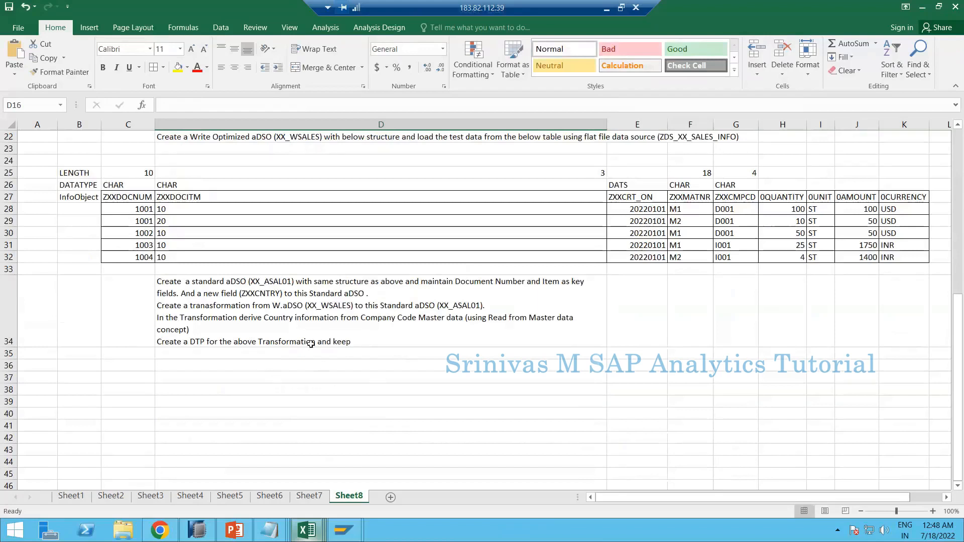
pyautogui.doubleClick(363, 342)
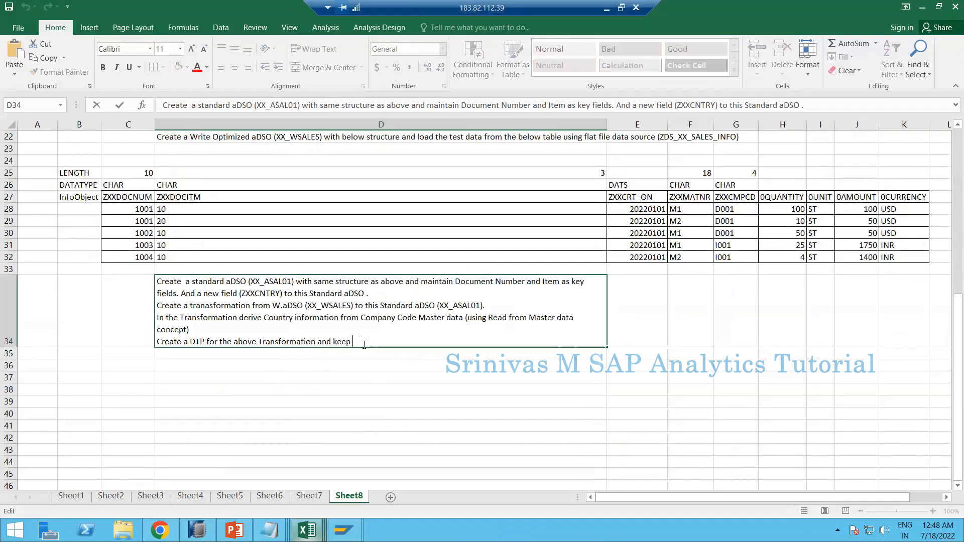
pyautogui.press('BackSpace')
pyautogui.press('BackSpace')
pyautogui.press('BackSpace')
pyautogui.press('BackSpace')
pyautogui.press('BackSpace')
pyautogui.press('BackSpace')
pyautogui.press('BackSpace')
pyautogui.press('BackSpace')
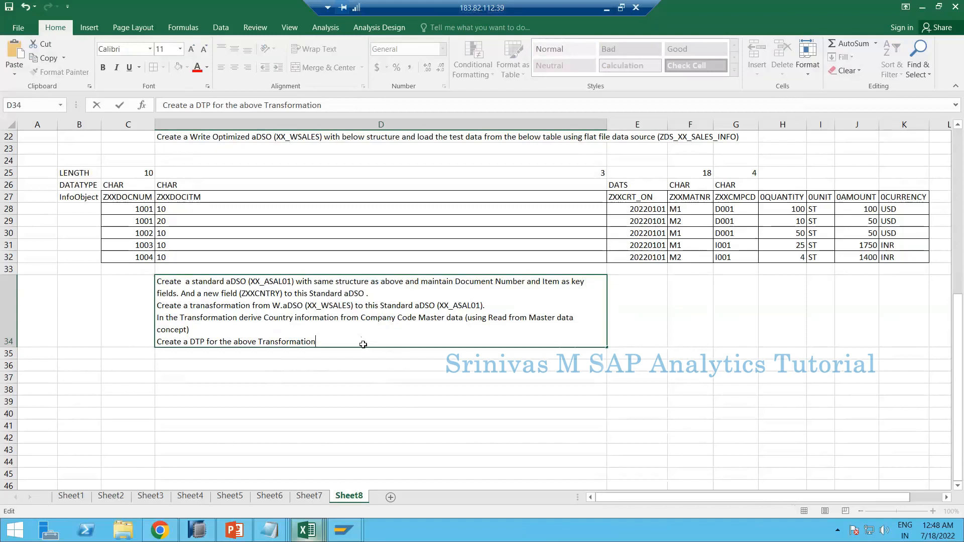
pyautogui.press('Return')
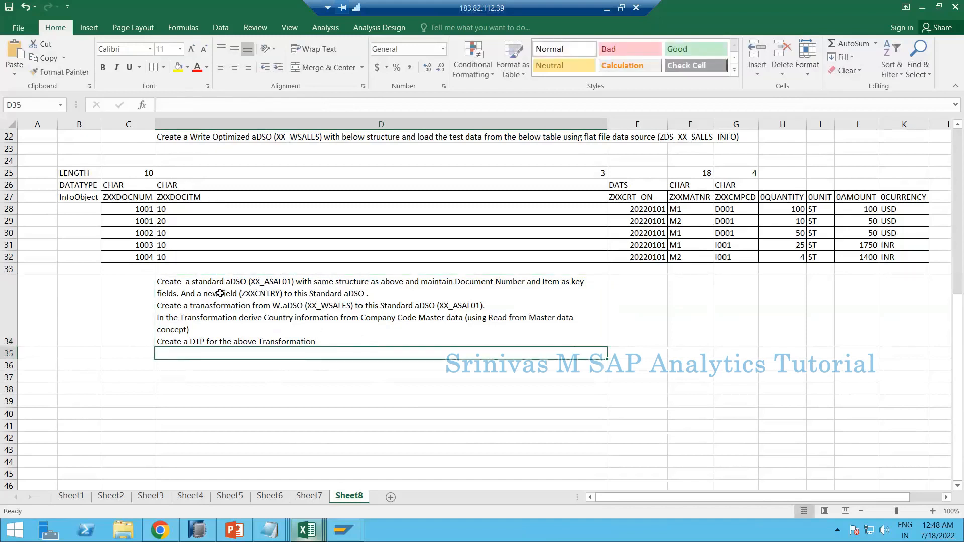
# Start a new instruction in D36 reading "Create a new Standard aDSO".
pyautogui.click(250, 337)
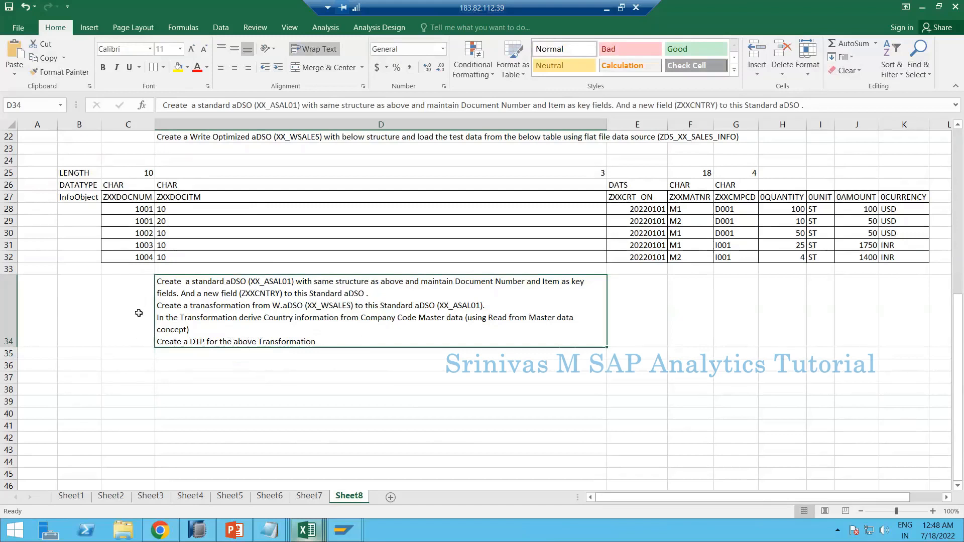
pyautogui.click(177, 366)
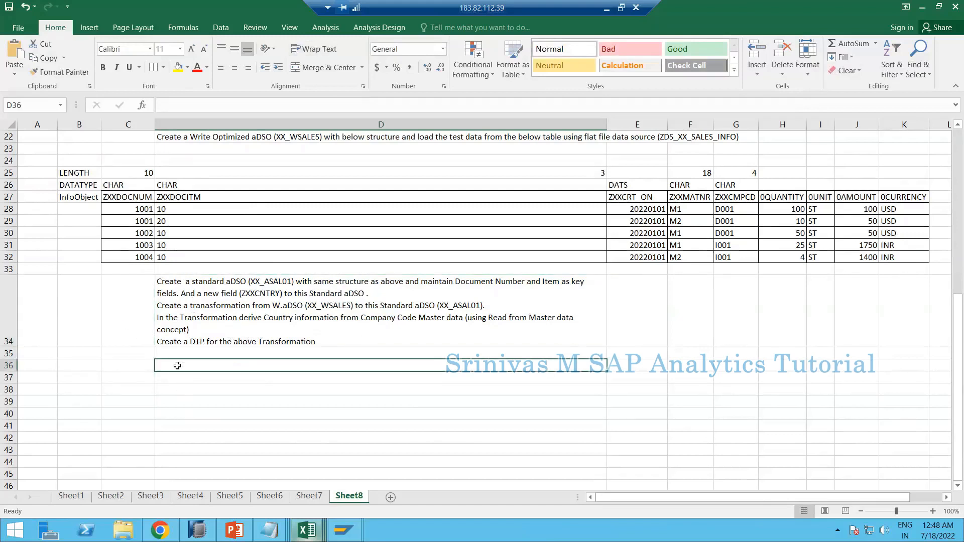
pyautogui.write('Create amptjer')
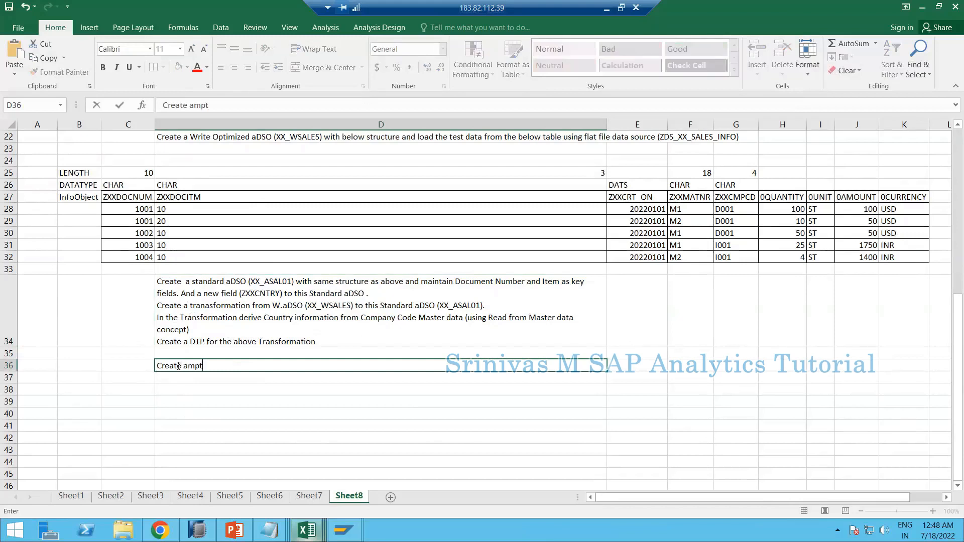
pyautogui.press('BackSpace')
pyautogui.press('BackSpace')
pyautogui.press('BackSpace')
pyautogui.press('BackSpace')
pyautogui.press('BackSpace')
pyautogui.press('BackSpace')
pyautogui.press('BackSpace')
pyautogui.write('new Standard aDSO')
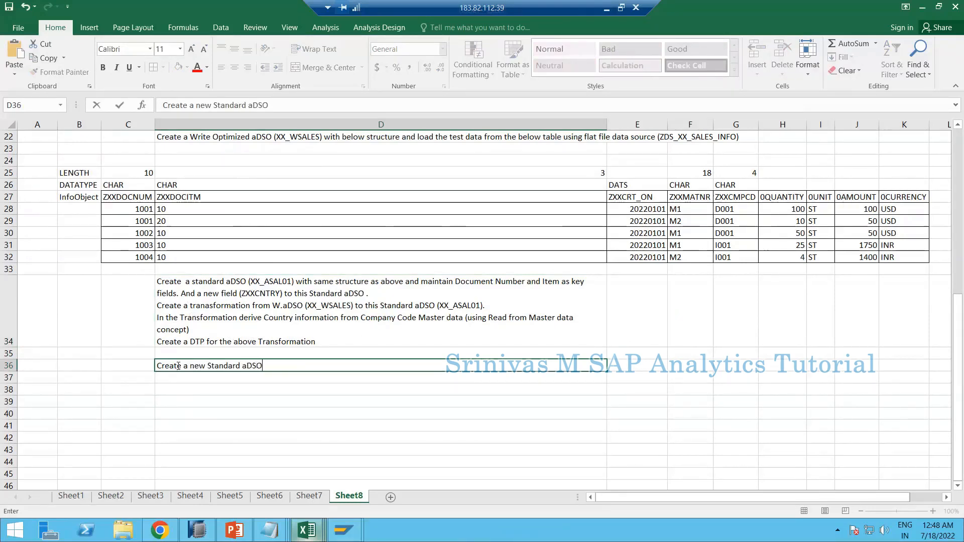
# Complete the D36 line with "(XX_ASAL02) with same structure as (XX_ASAL01)." and insert a new line beneath it.
pyautogui.write(' (XX_ASAL0')
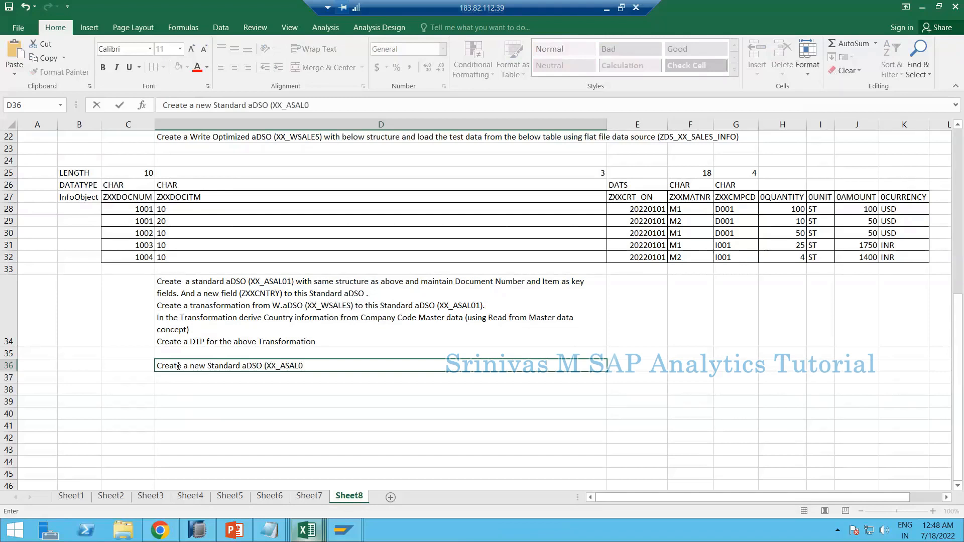
pyautogui.write('2) with same st')
pyautogui.write('ructur')
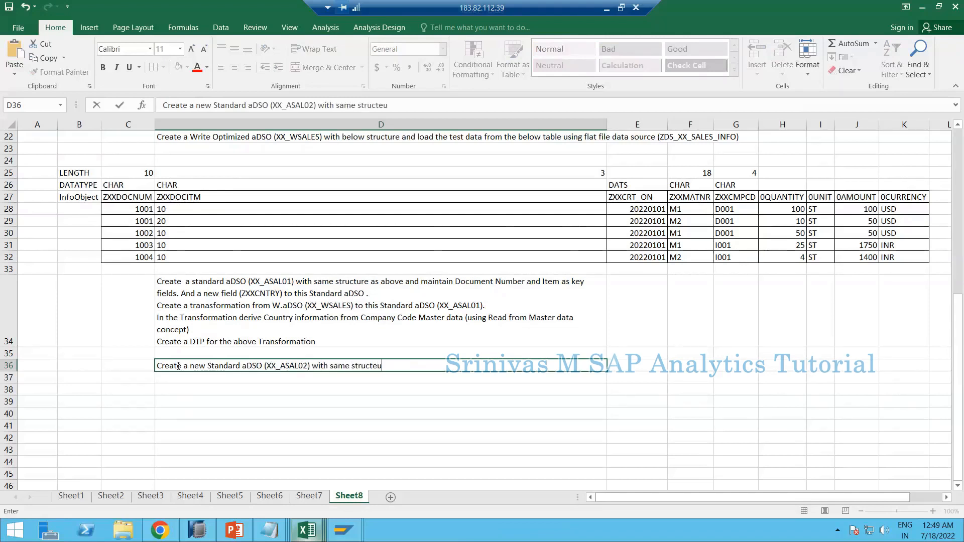
pyautogui.write('e as')
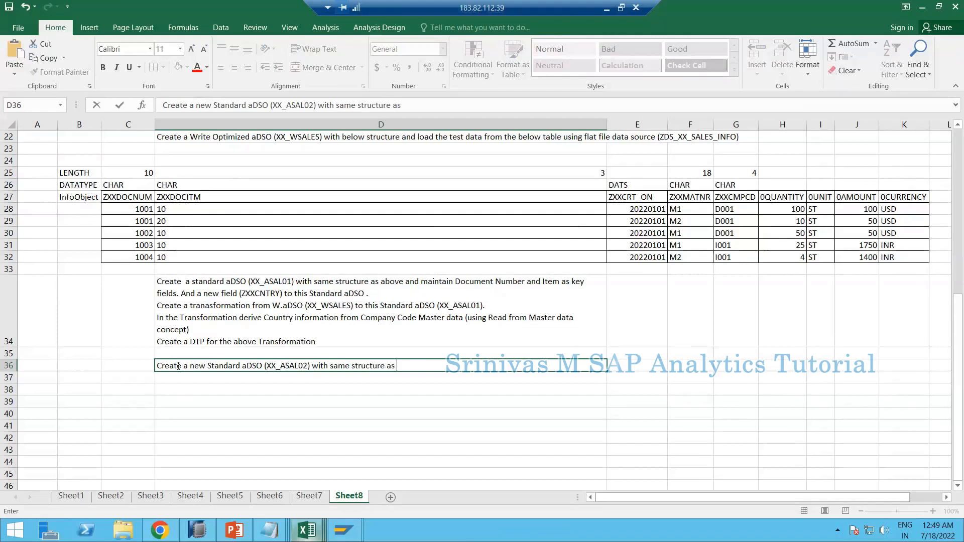
pyautogui.write(' (XX_ASA')
pyautogui.write('L01).')
pyautogui.hotkey('alt', 'Return')
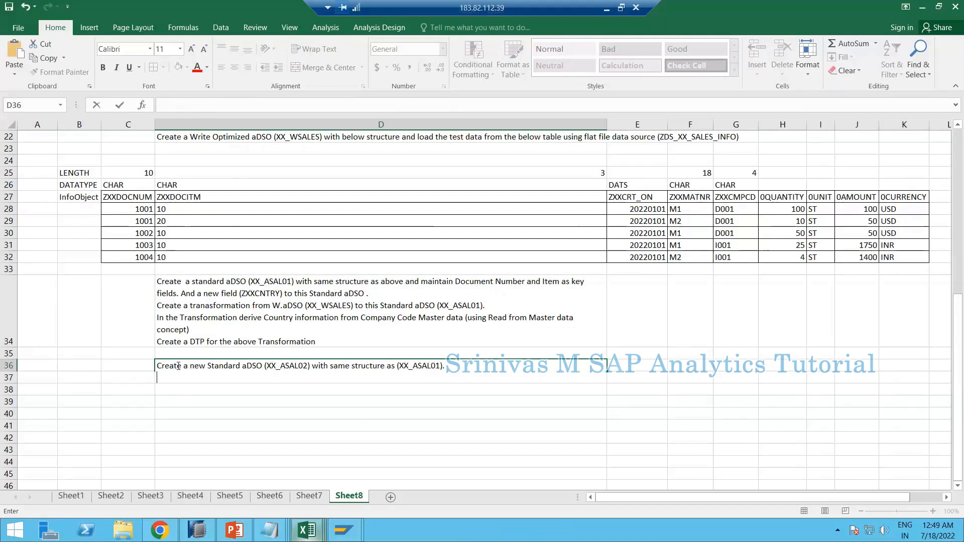
# Write "Create a transformation from XX_ASAL01 to this aDSO XX_ASAL02." as the second line of D36.
pyautogui.write('Crate')
pyautogui.write('ete ')
pyautogui.write('a transformation fro')
pyautogui.write('m ')
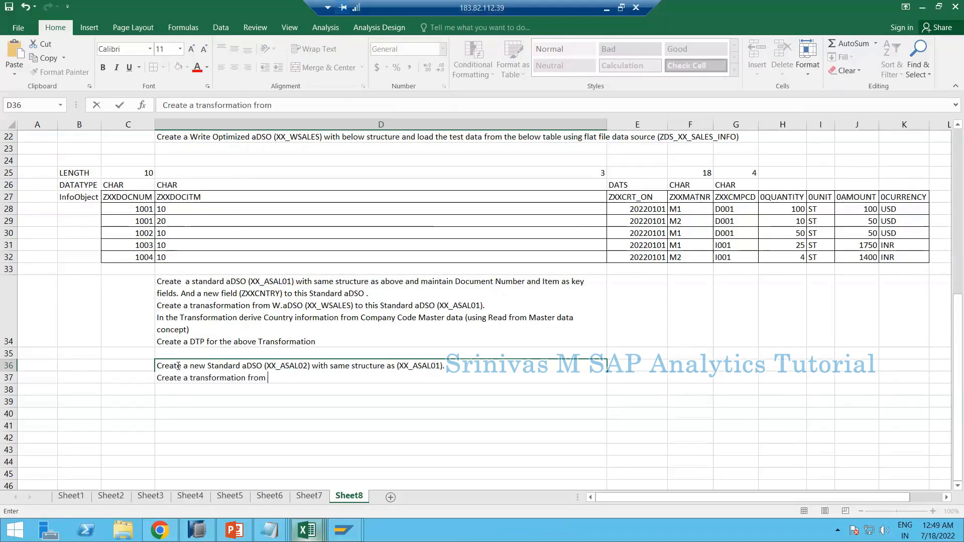
pyautogui.write('XX_')
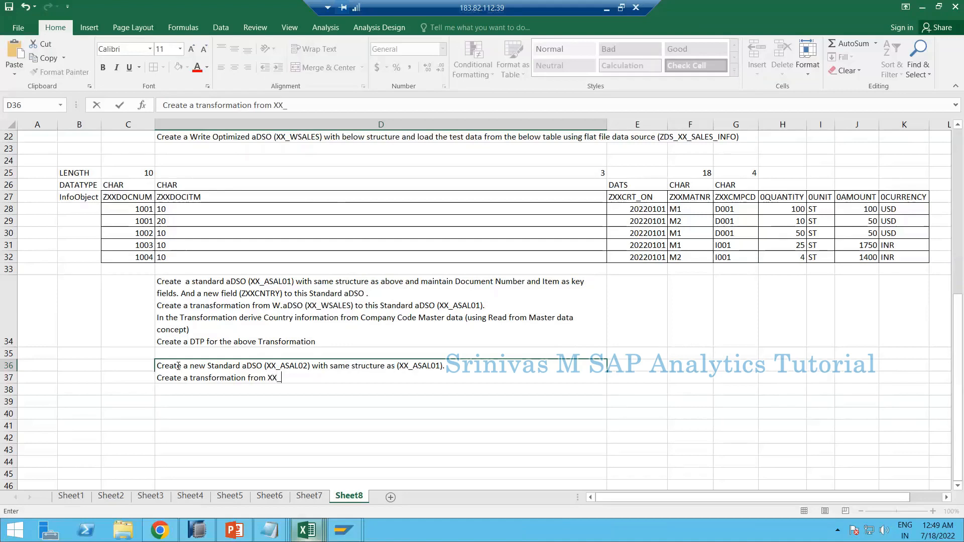
pyautogui.write('ASAL01 to this aD')
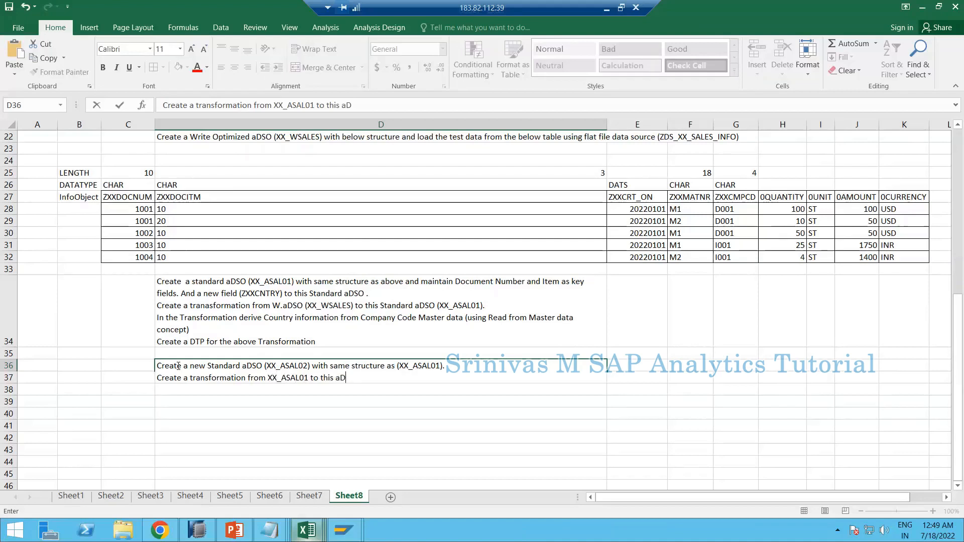
pyautogui.write('SO XX_ASAL02.')
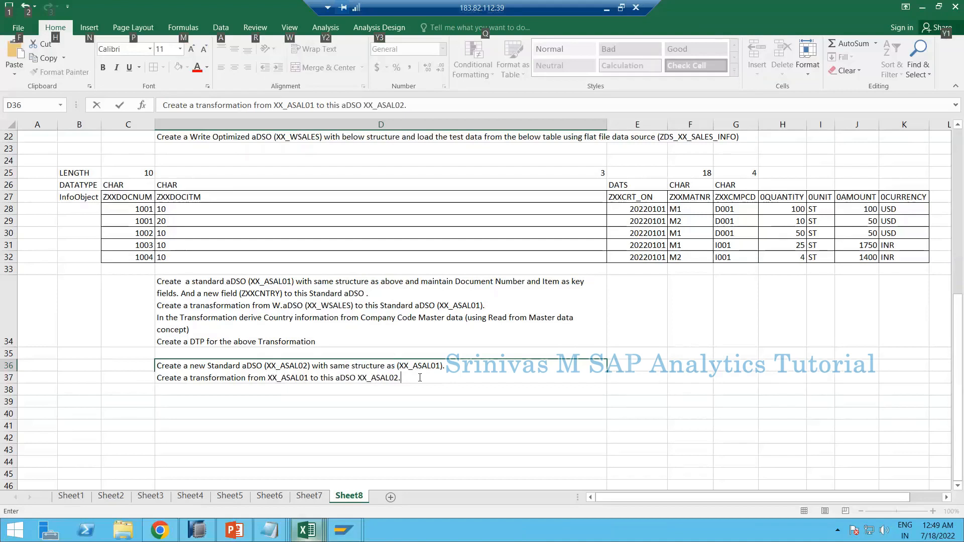
# Insert "of type Cube" after "Standard aDSO" in the first line of the D36 instruction.
pyautogui.press('alt')
pyautogui.press('Escape')
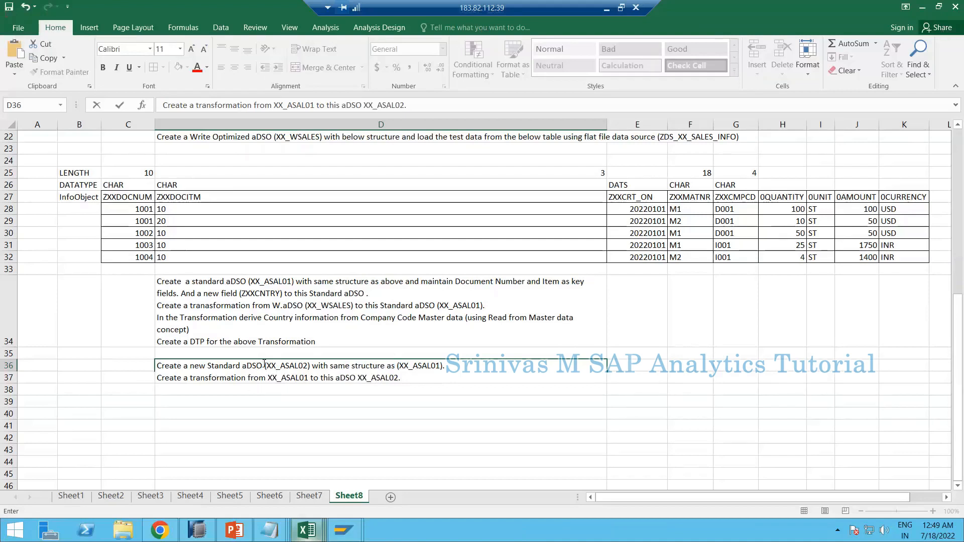
pyautogui.write('of type Ciu')
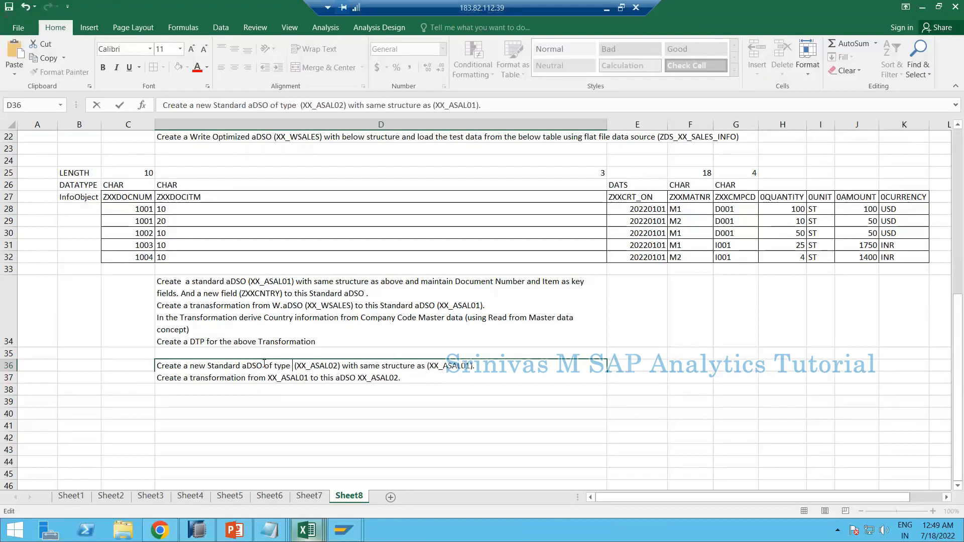
pyautogui.press('BackSpace')
pyautogui.press('BackSpace')
pyautogui.write('ube')
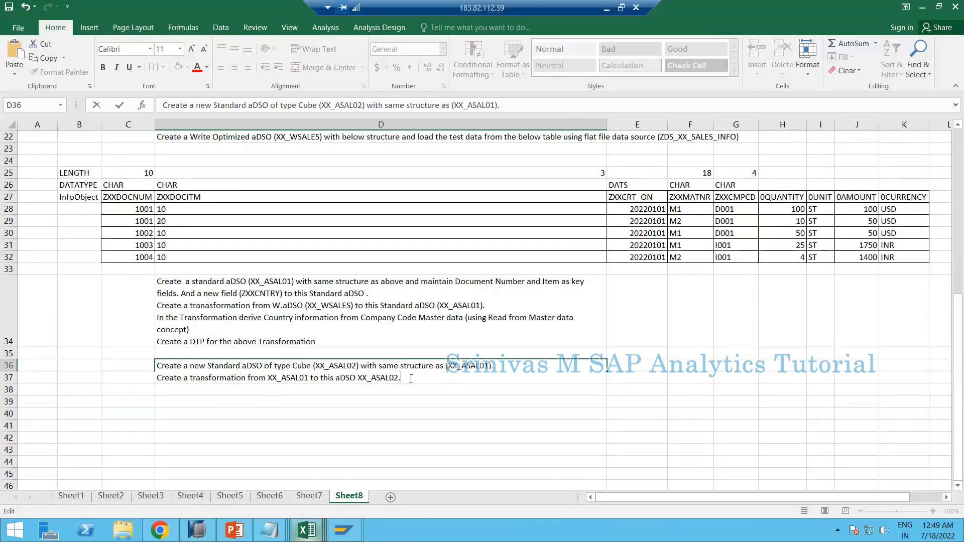
# Add a third line to D36 reading "Create a DTP and keep a filter on Country = US".
pyautogui.hotkey('alt', 'Return')
pyautogui.write('ertate')
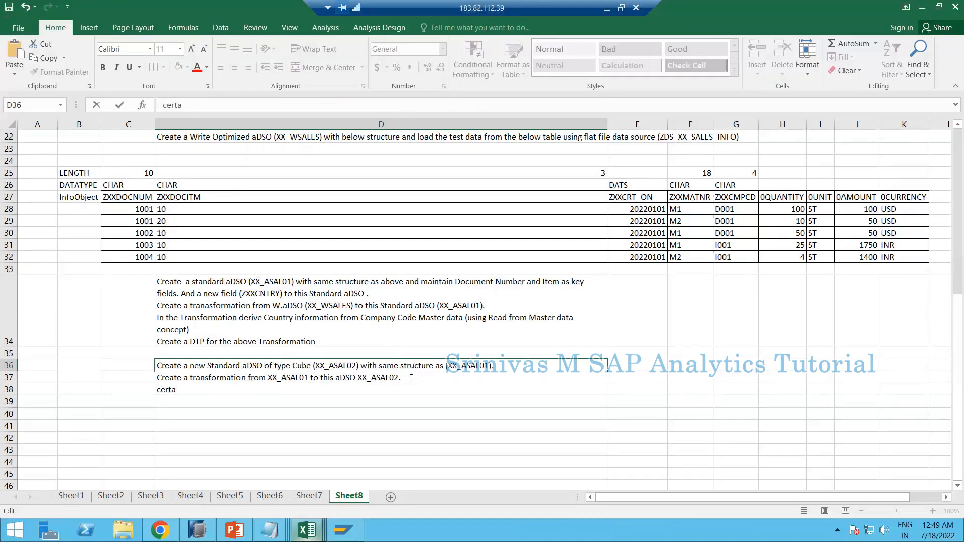
pyautogui.press('BackSpace')
pyautogui.press('BackSpace')
pyautogui.press('BackSpace')
pyautogui.press('BackSpace')
pyautogui.press('BackSpace')
pyautogui.press('BackSpace')
pyautogui.write('c')
pyautogui.press('BackSpace')
pyautogui.write('Create a DTP')
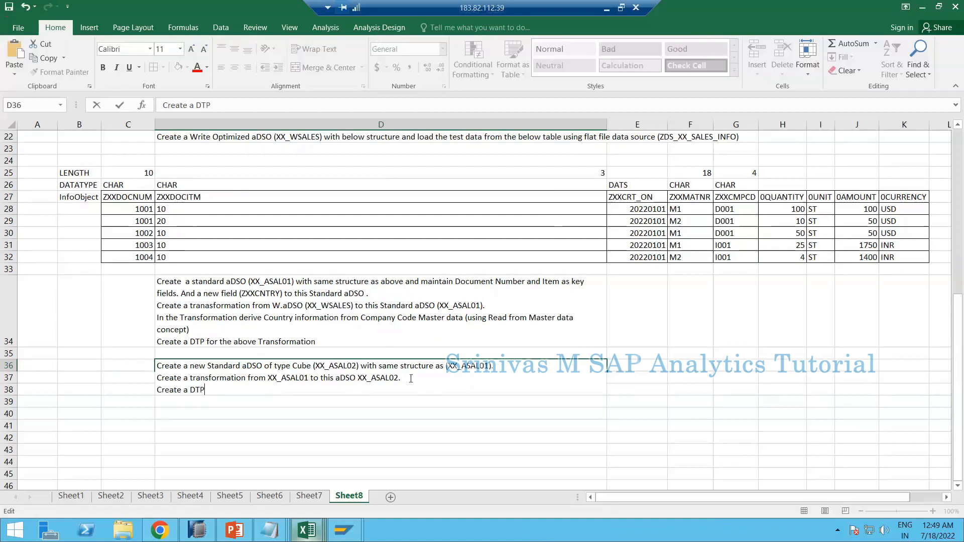
pyautogui.write(' and keep a filter on ')
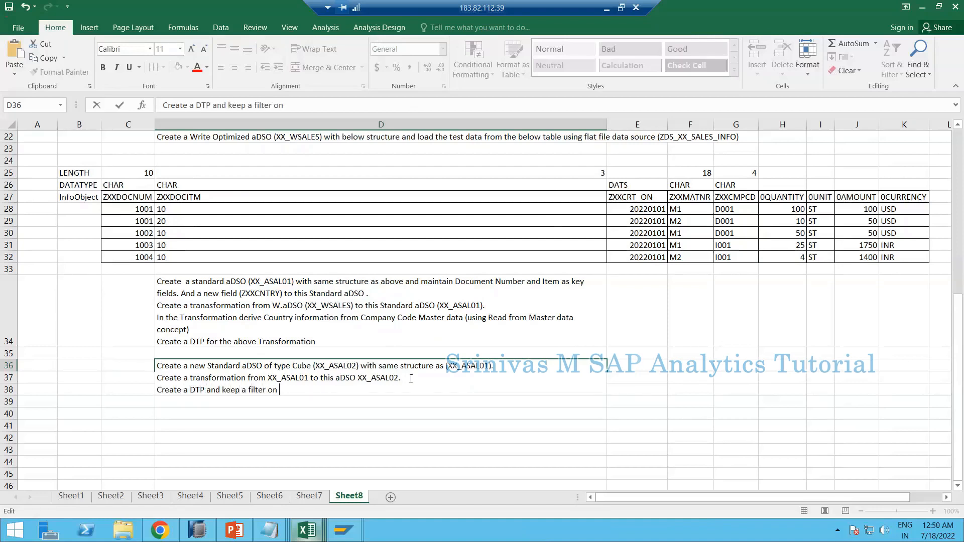
pyautogui.write('Country = US')
pyautogui.press('Return')
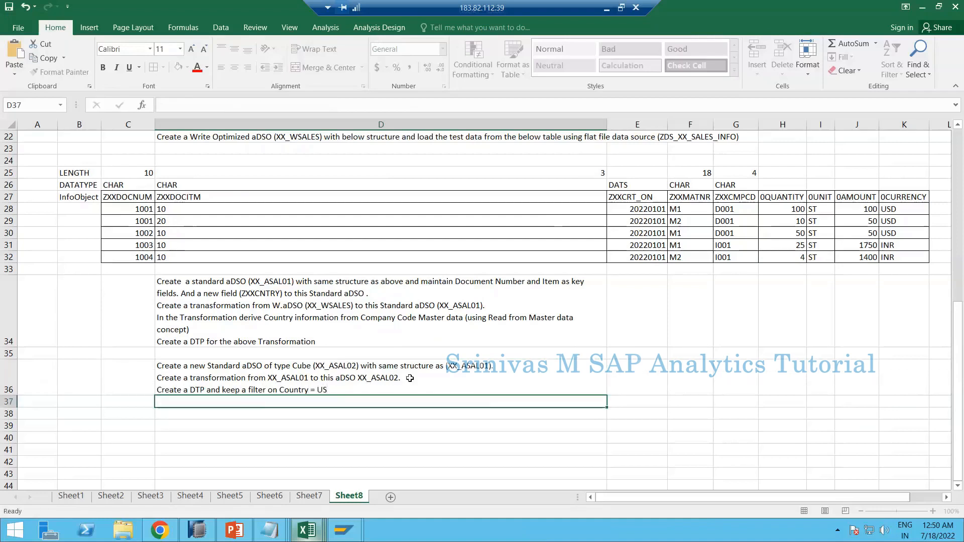
# Copy the completed D36 instruction into D38.
pyautogui.rightClick(411, 384)
pyautogui.click(310, 385)
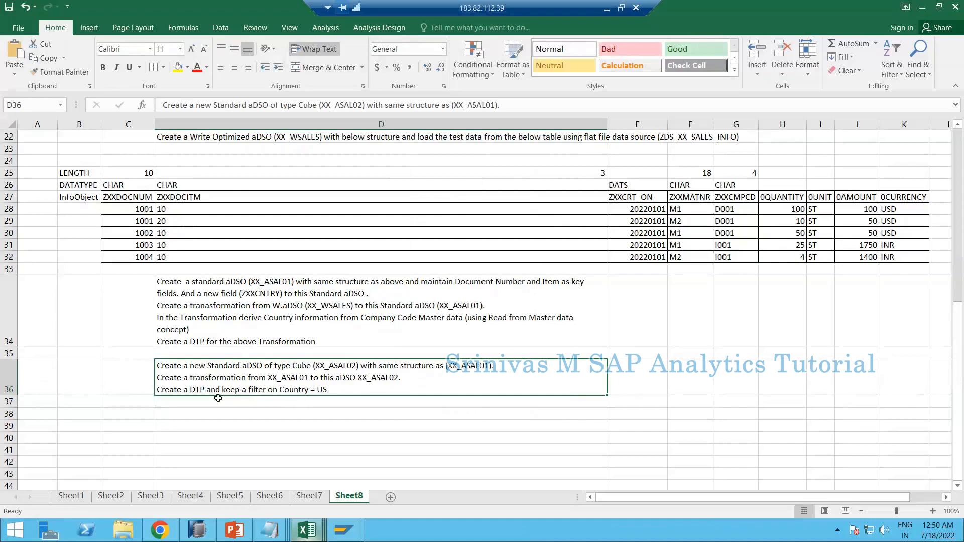
pyautogui.hotkey('ctrl', 'c')
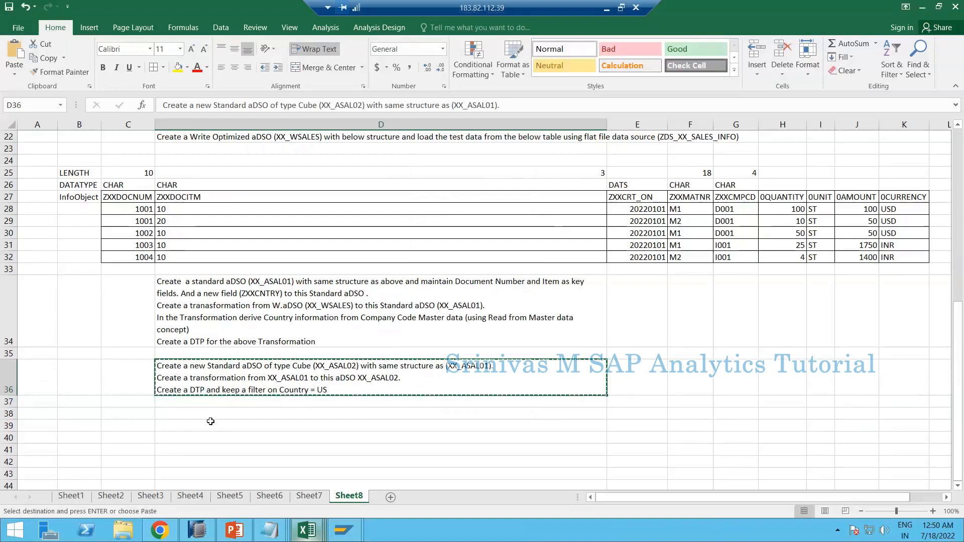
pyautogui.click(210, 415)
pyautogui.hotkey('ctrl', 'v')
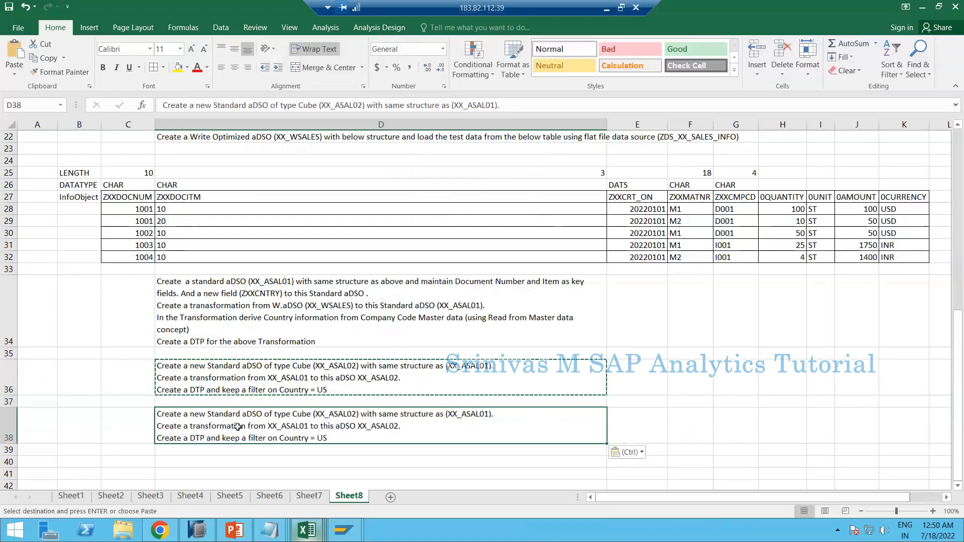
pyautogui.press('Escape')
# Rename the new aDSO in D38 to XX_ASAL03 in both the creation line and the transformation line.
pyautogui.doubleClick(352, 417)
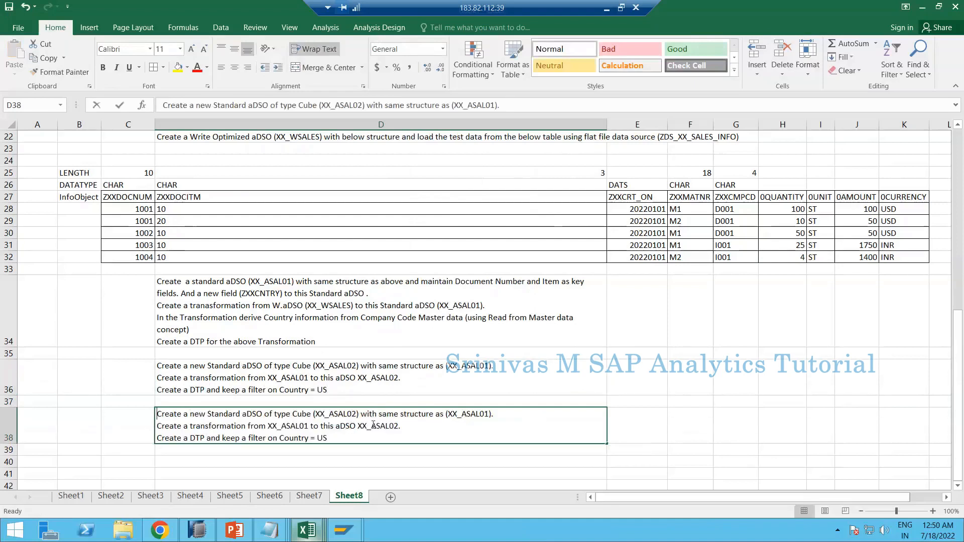
pyautogui.press('Delete')
pyautogui.write('3')
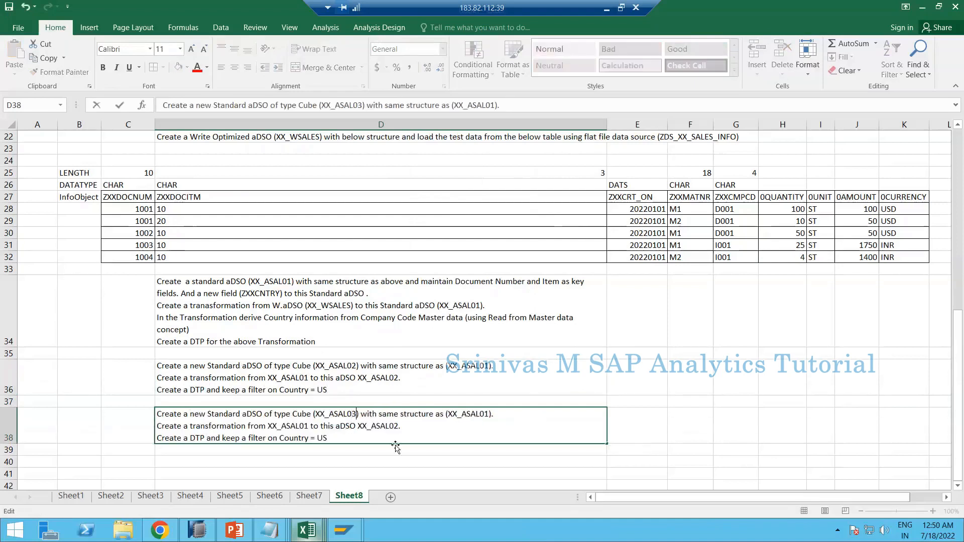
pyautogui.click(480, 413)
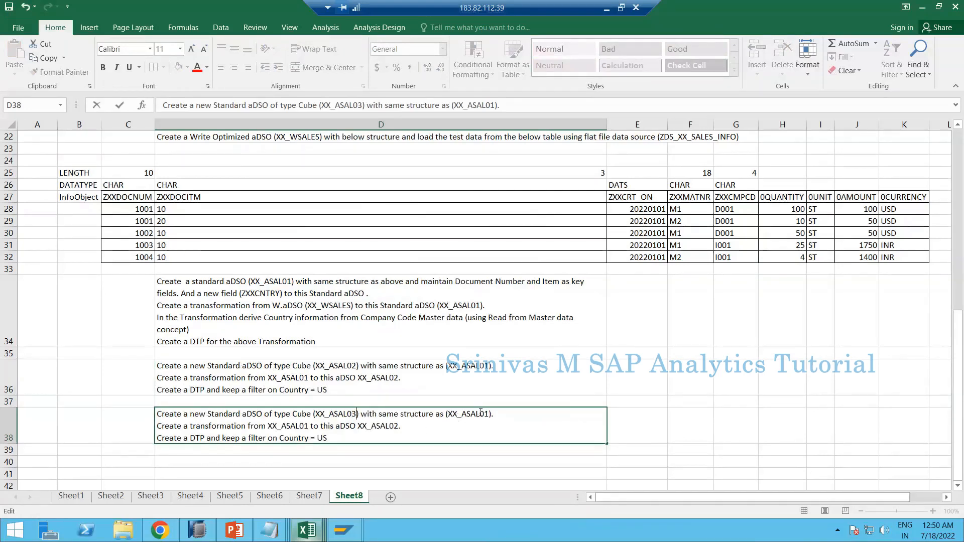
pyautogui.click(308, 425)
pyautogui.click(400, 426)
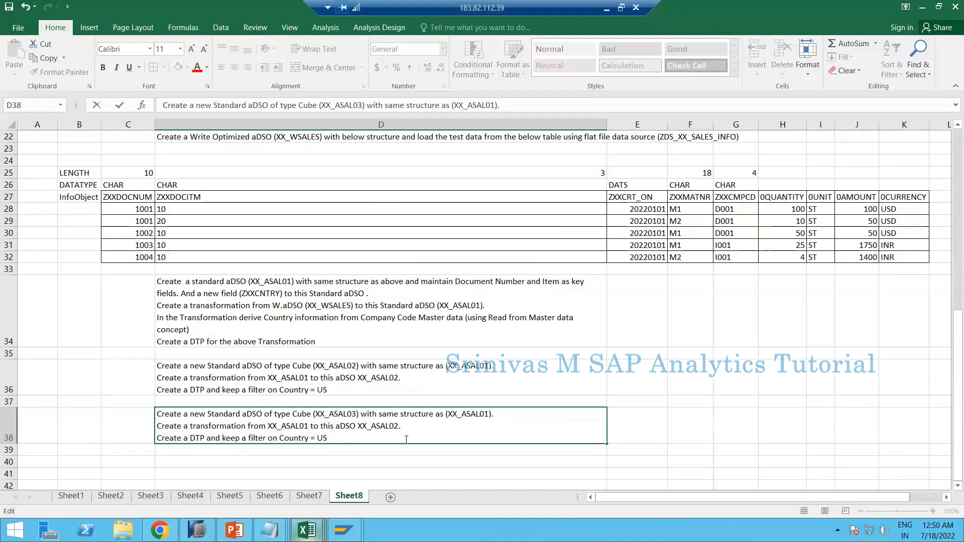
pyautogui.press('BackSpace')
pyautogui.write('3')
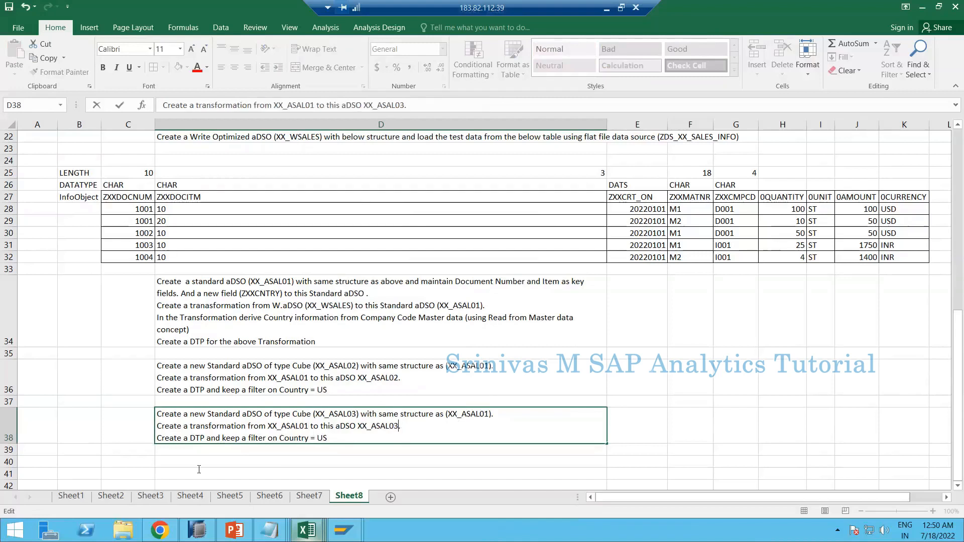
# Set the DTP country filter in the last line of D38 to IN.
pyautogui.click(331, 438)
pyautogui.press('BackSpace')
pyautogui.press('BackSpace')
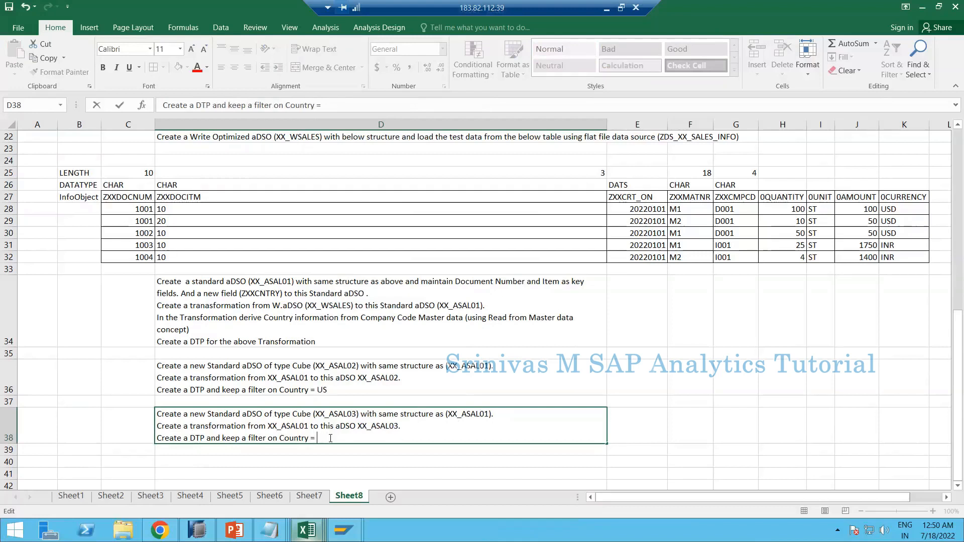
pyautogui.write('IN')
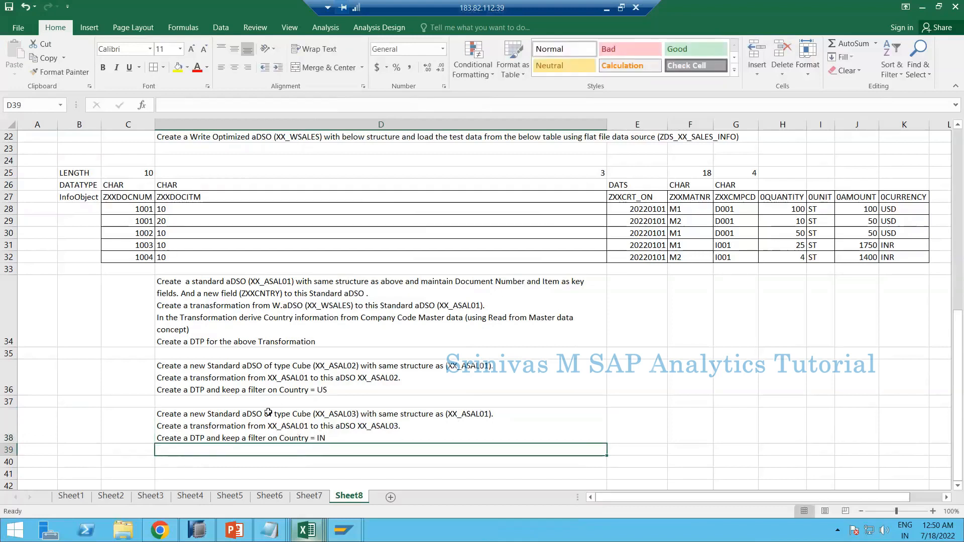
# Start an instruction in D40 reading "Create a Composite provider with XX_ASAL02 & XX_ASAL03".
pyautogui.click(211, 374)
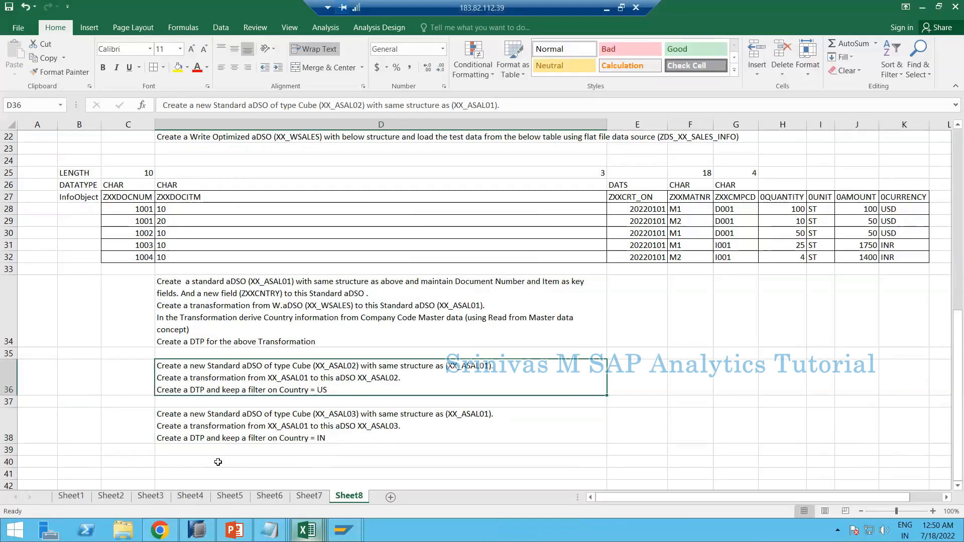
pyautogui.scroll(-1, 187, 416)
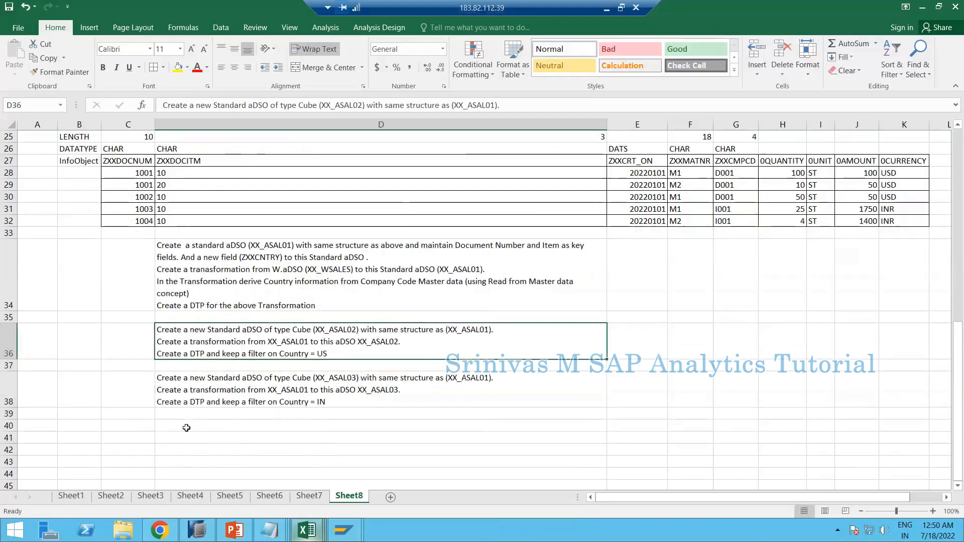
pyautogui.click(187, 426)
pyautogui.write('Crea')
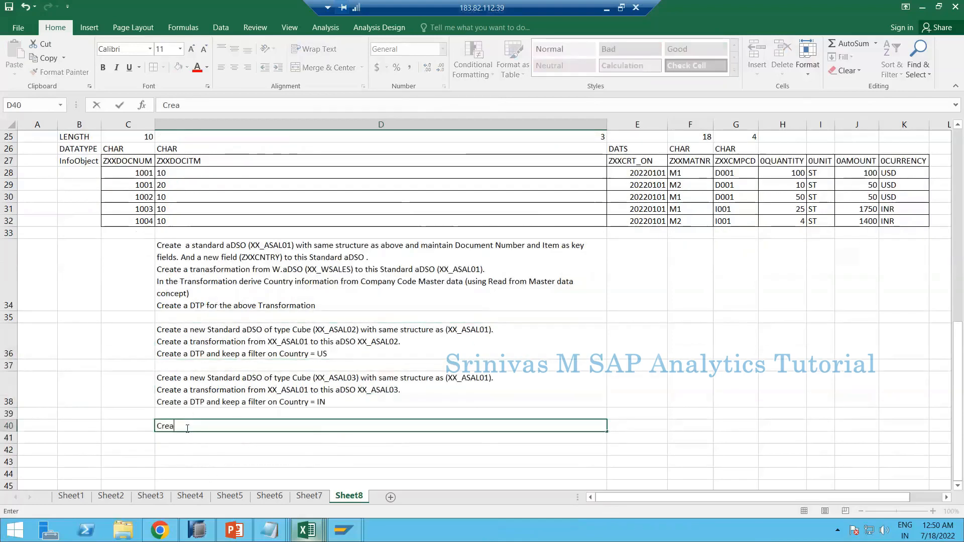
pyautogui.write('te a Composite provider')
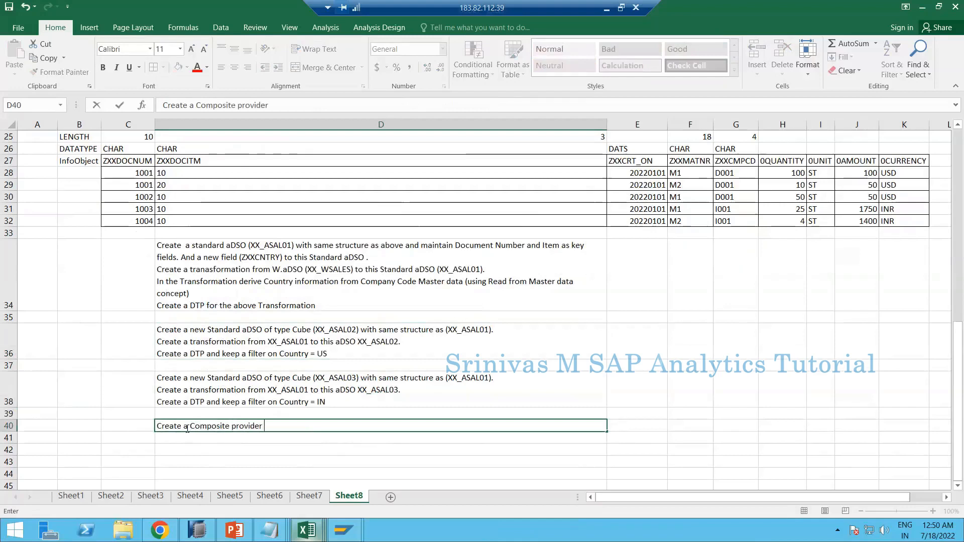
pyautogui.write(' with ')
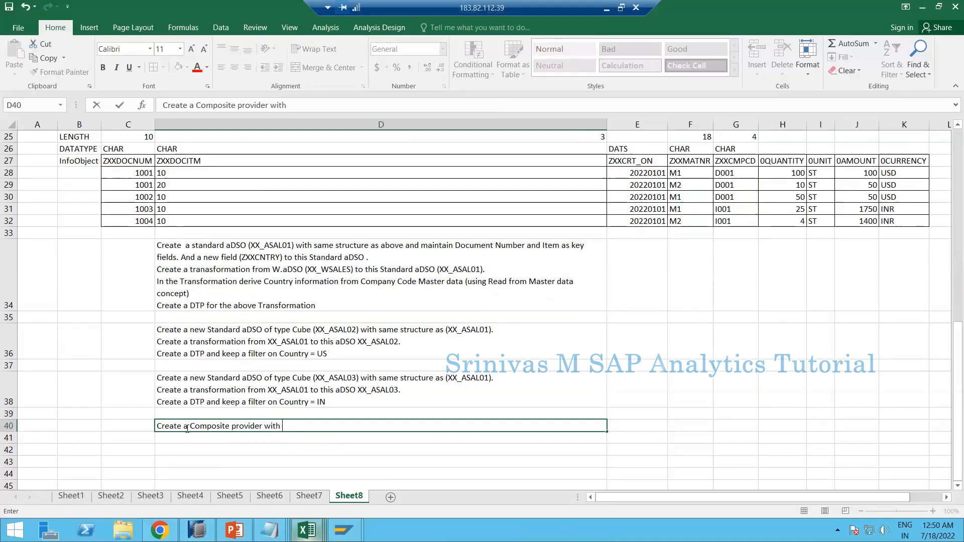
pyautogui.write('XX_ASAL02 &')
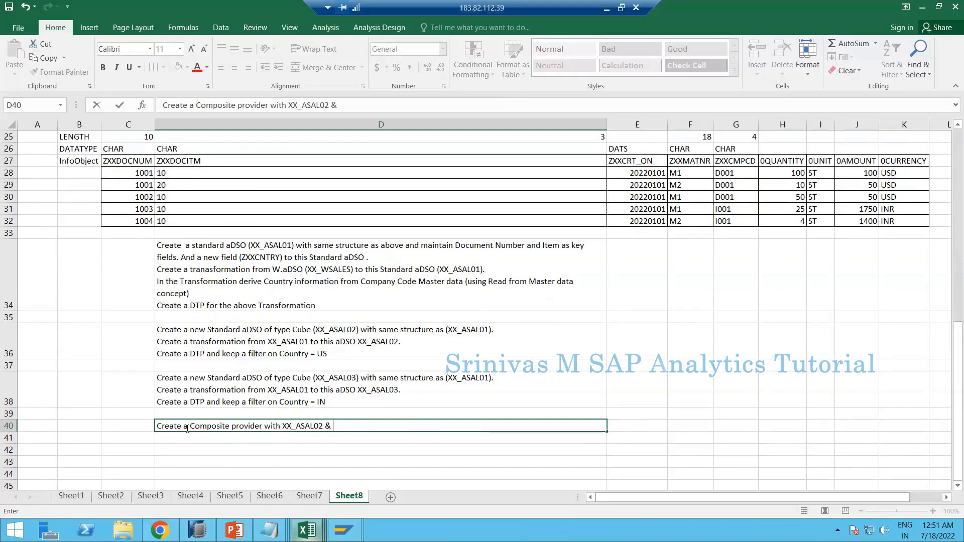
pyautogui.write(' XX_ASAL03 ')
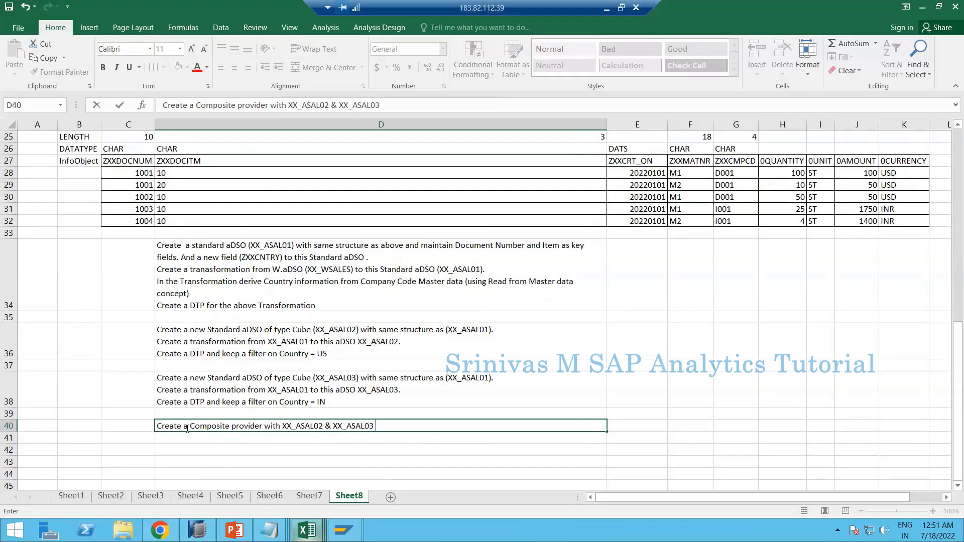
# End the D40 instruction with "with Union Operator" and replace the "with" before XX_ASAL02 by "using".
pyautogui.write('with Union')
pyautogui.press('BackSpace')
pyautogui.press('BackSpace')
pyautogui.press('BackSpace')
pyautogui.press('BackSpace')
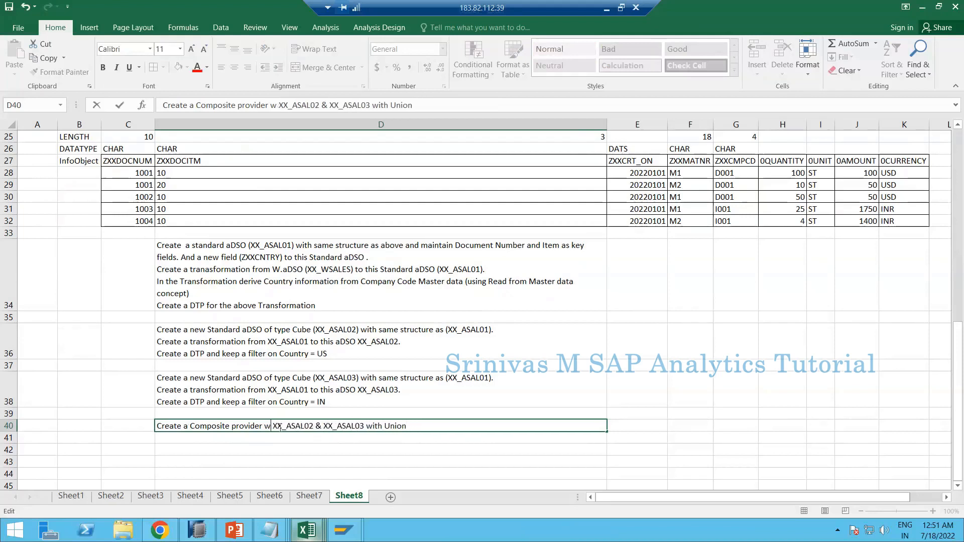
pyautogui.write('using')
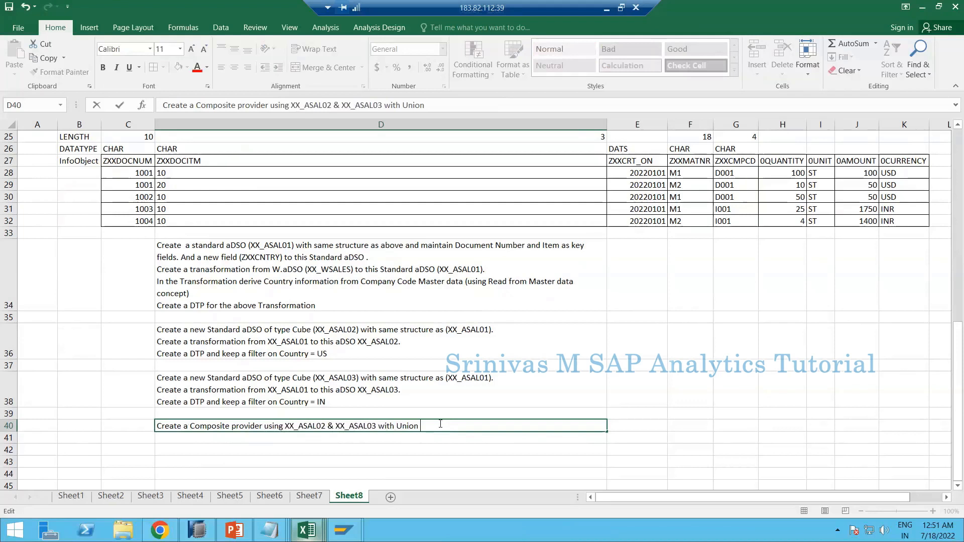
pyautogui.write('Operator')
pyautogui.press('Return')
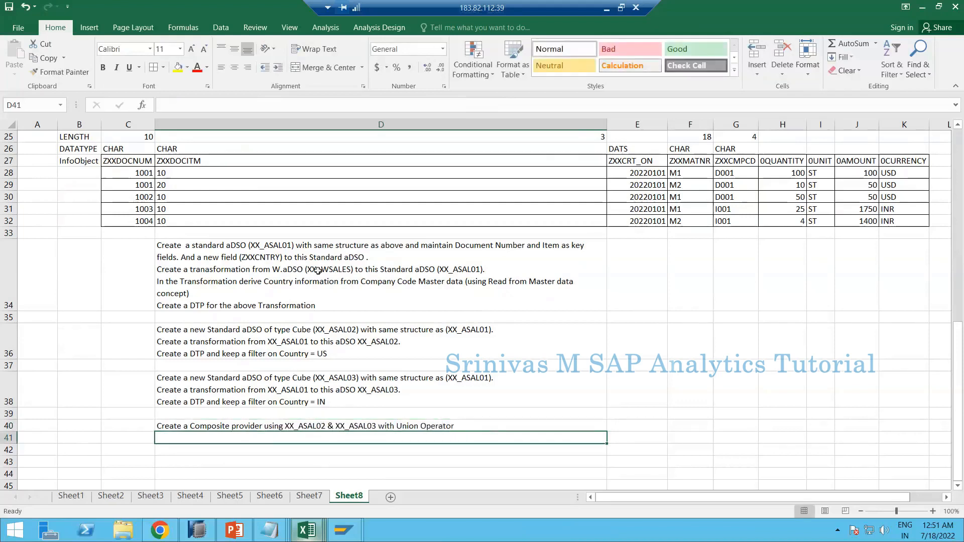
pyautogui.click(238, 425)
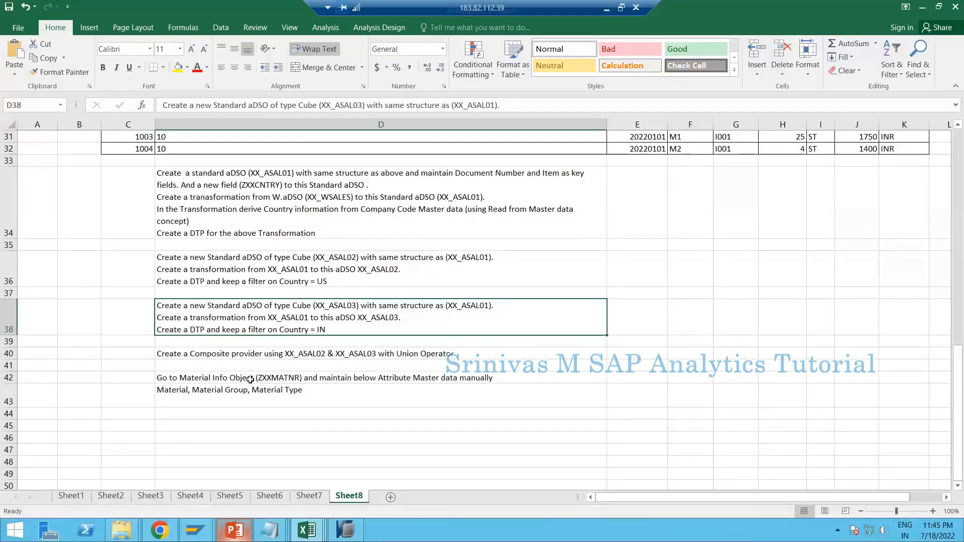
pyautogui.click(249, 380)
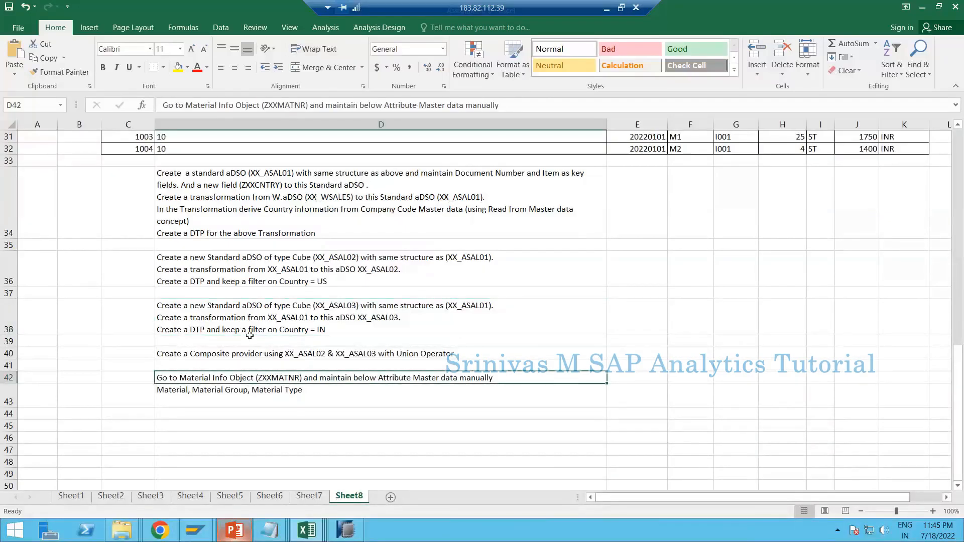
pyautogui.scroll(2, 221, 302)
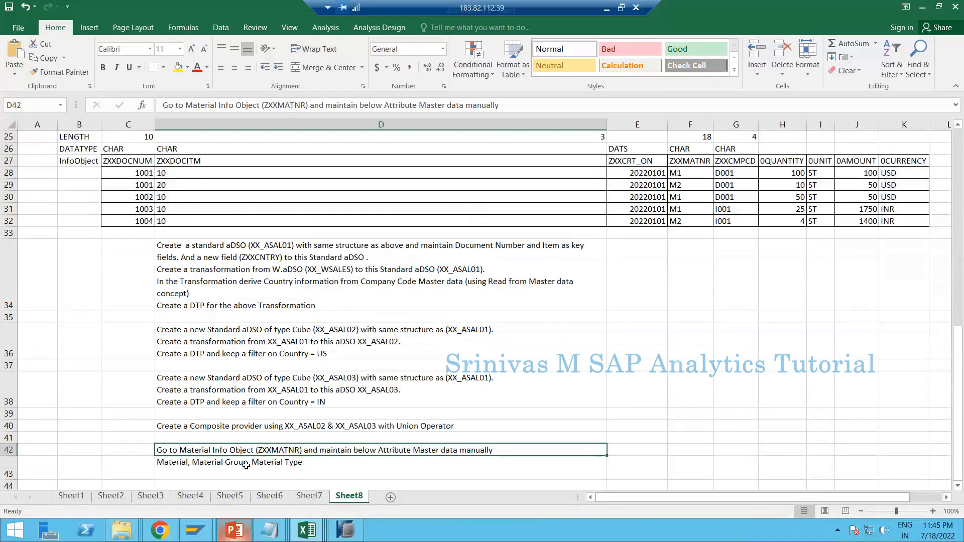
pyautogui.scroll(-1, 239, 414)
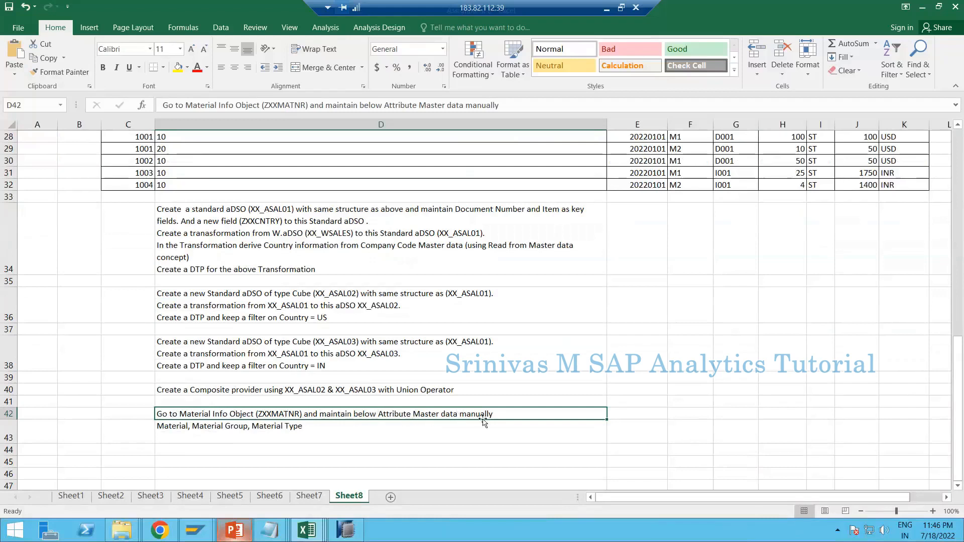
# Move the line "Material, Material Group, Material Type" from D43 into D42 as a second line below the master data instruction.
pyautogui.click(281, 427)
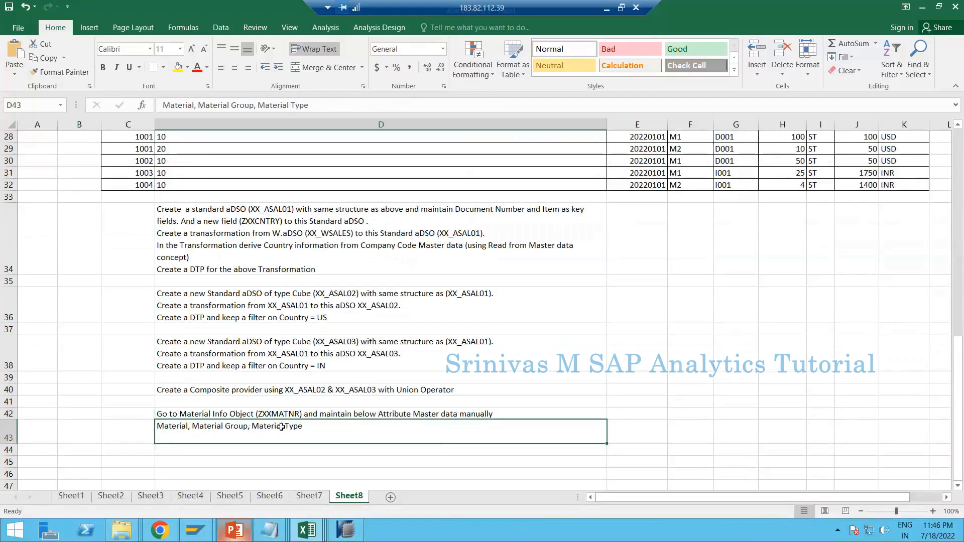
pyautogui.doubleClick(281, 427)
pyautogui.press('BackSpace')
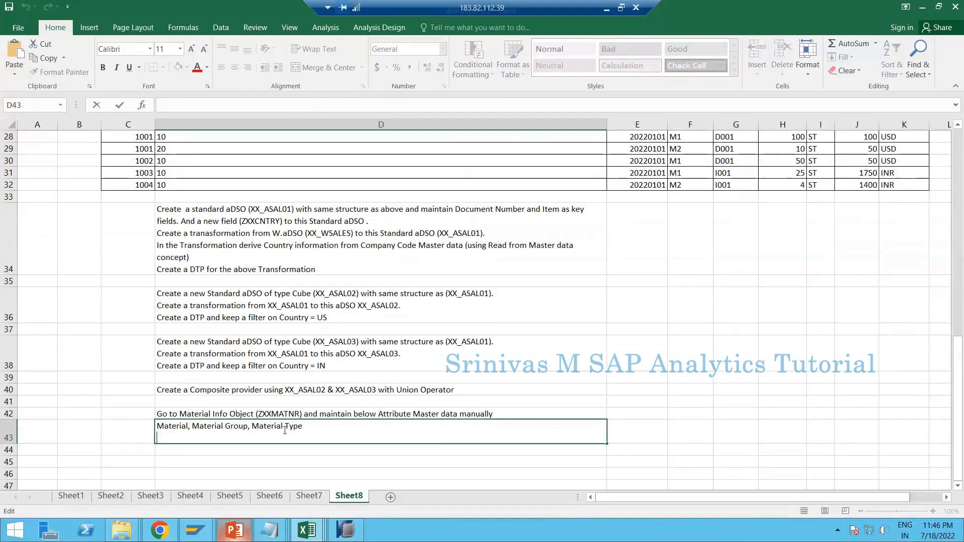
pyautogui.hotkey('shift', 'Home')
pyautogui.hotkey('ctrl', 'c')
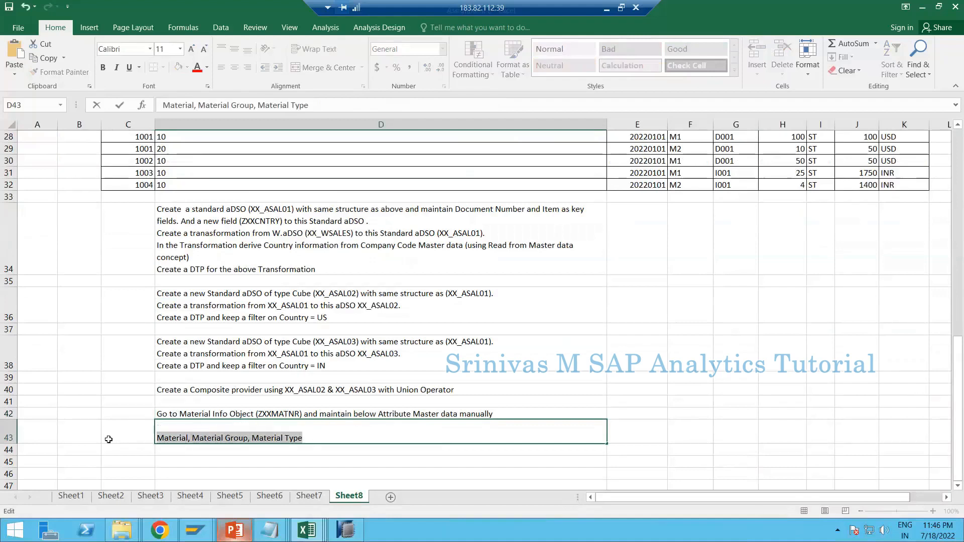
pyautogui.press('BackSpace')
pyautogui.doubleClick(505, 414)
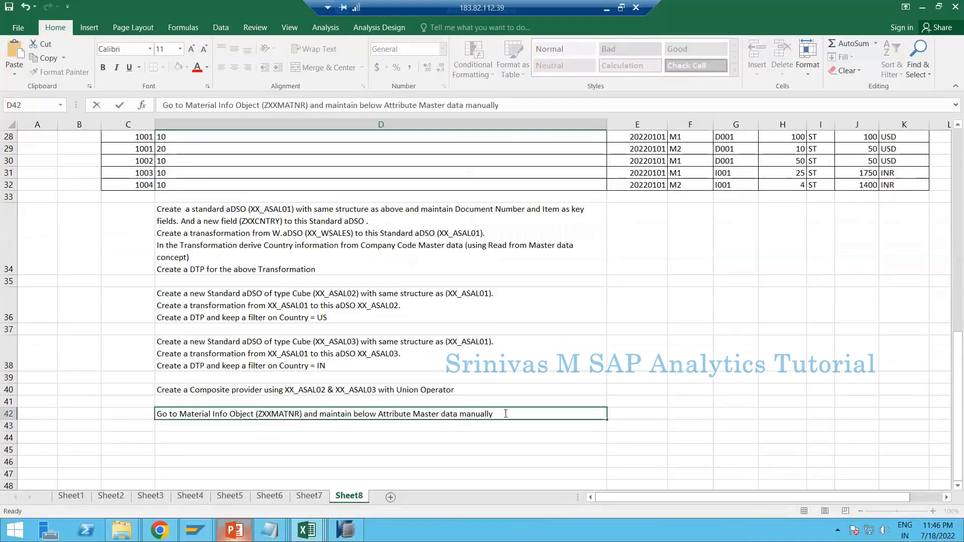
pyautogui.hotkey('alt', 'Return')
pyautogui.hotkey('ctrl', 'v')
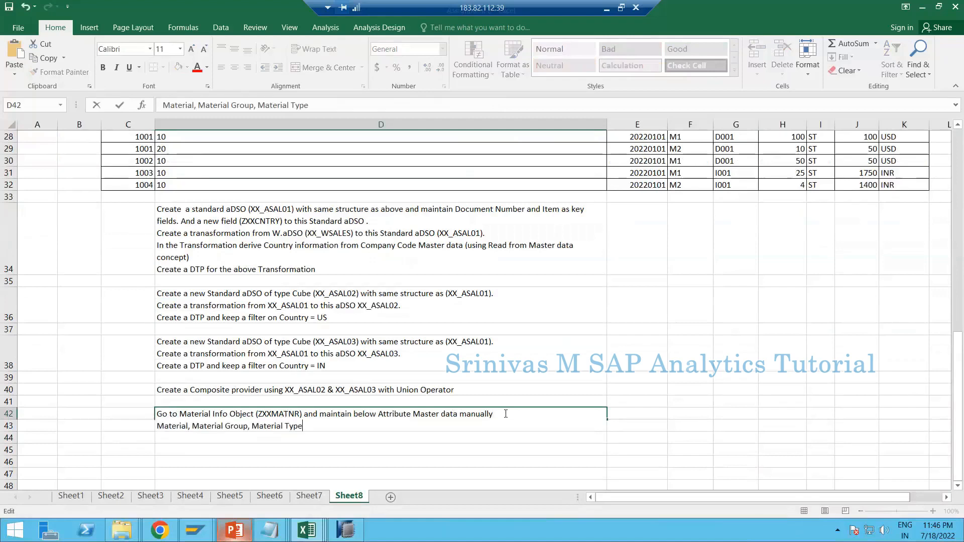
# Add three data lines to D42: "M1, MG1, MT1", "M2, MG1, MT2" and "M3, MG2, MT1".
pyautogui.hotkey('alt', 'Return')
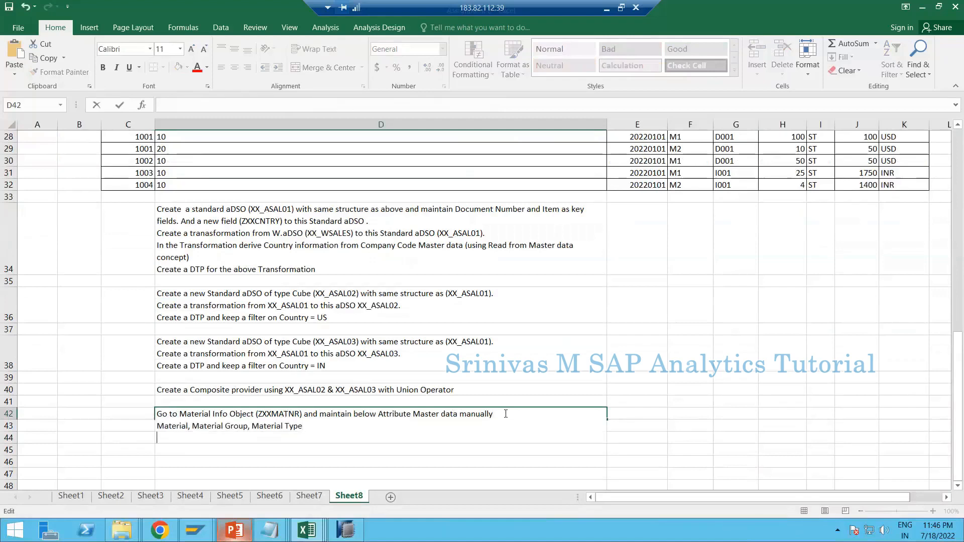
pyautogui.write('M1, MG1, MT1')
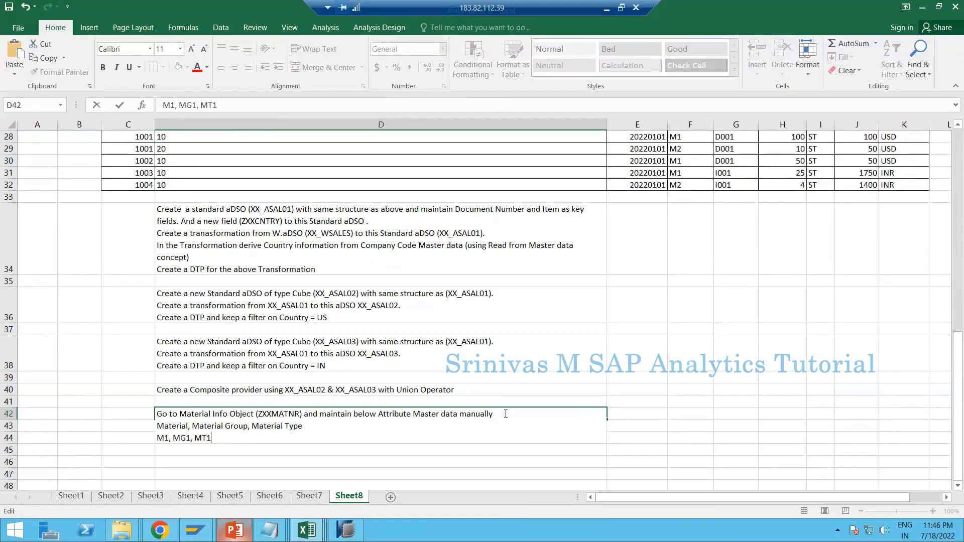
pyautogui.hotkey('shift', 'Return')
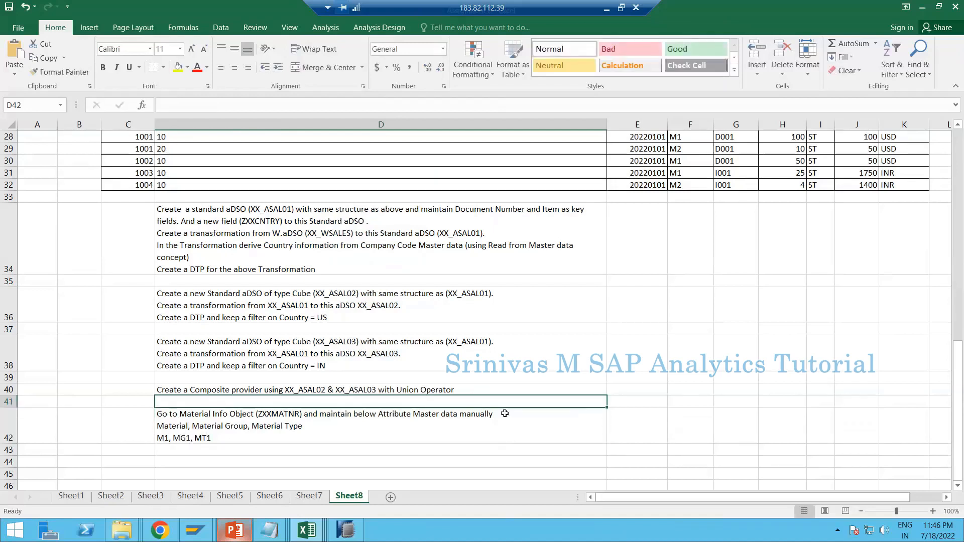
pyautogui.doubleClick(236, 438)
pyautogui.hotkey('alt', 'Return')
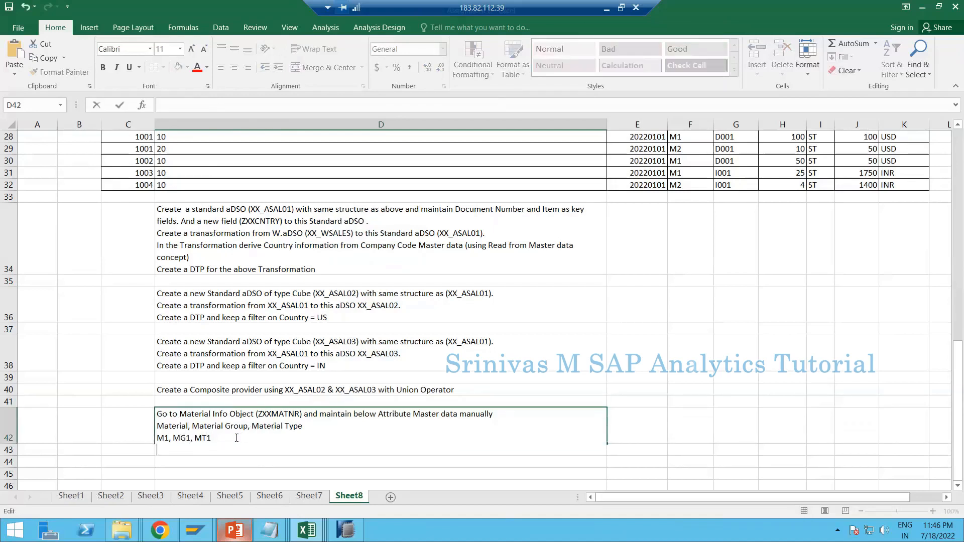
pyautogui.write('M2, MG1, M')
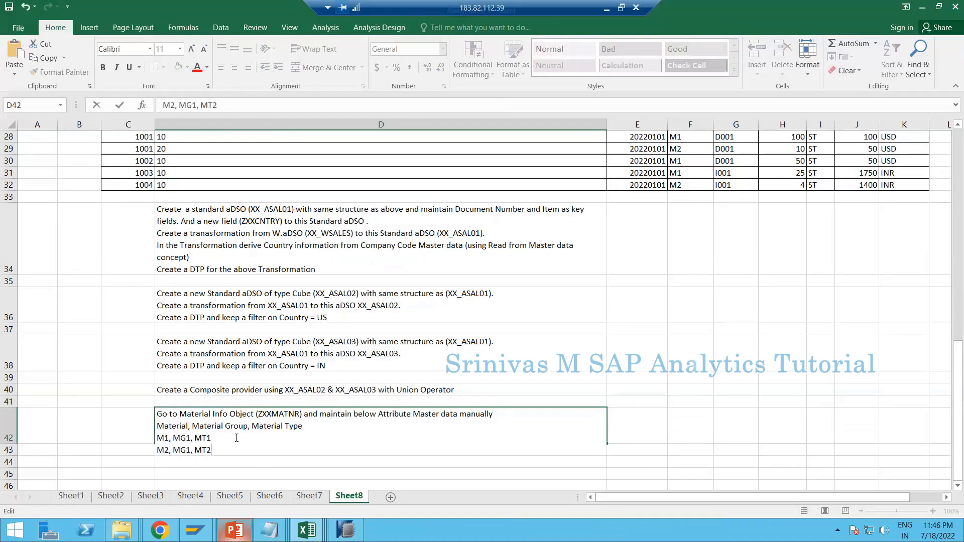
pyautogui.write('T2')
pyautogui.hotkey('alt', 'Return')
pyautogui.write('M')
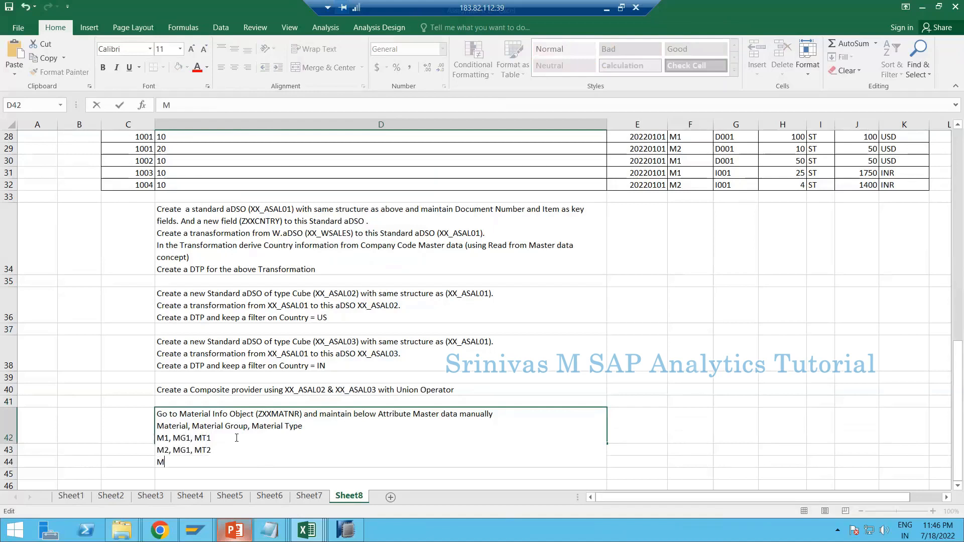
pyautogui.write('3, MG2, MT1')
pyautogui.press('Return')
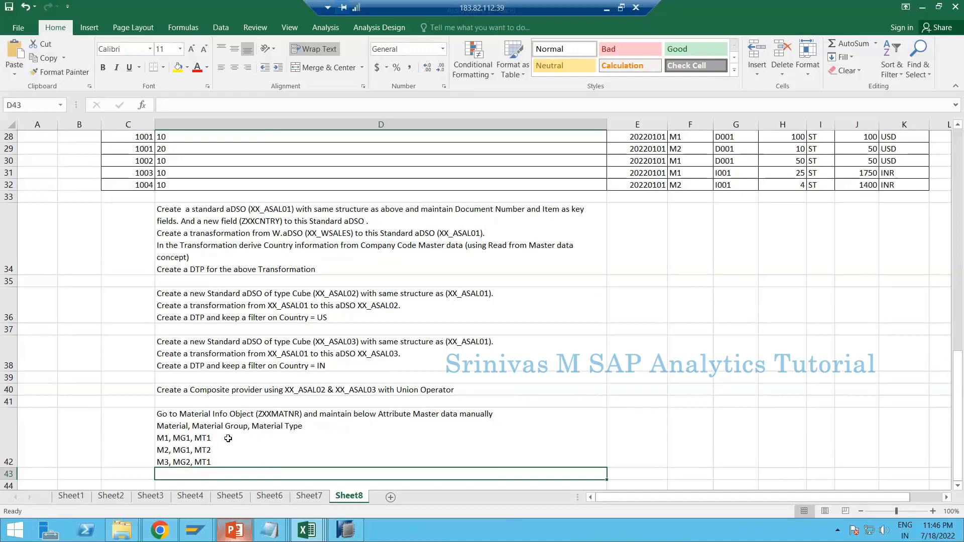
# Write the instruction "Create a new aDSO of type standard with below structure" in D44.
pyautogui.scroll(-2, 221, 440)
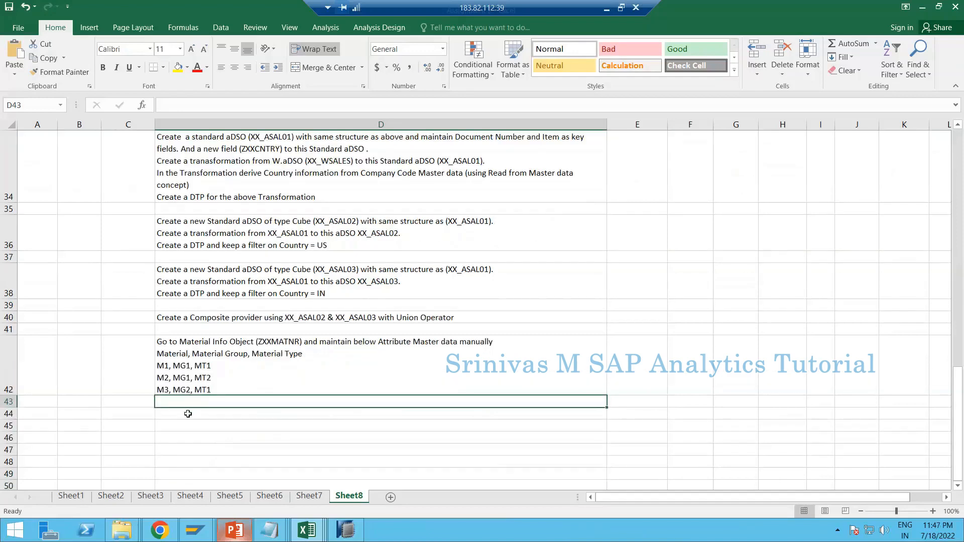
pyautogui.click(196, 415)
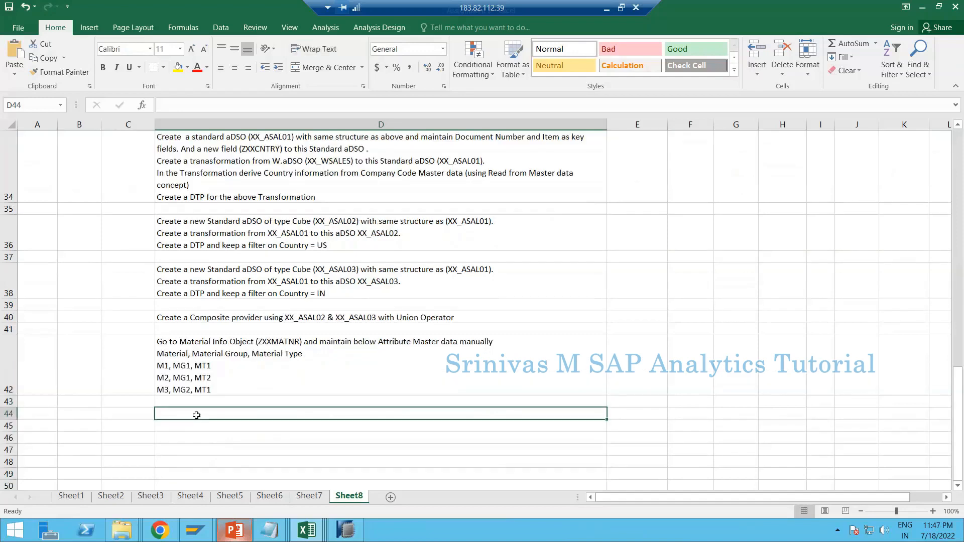
pyautogui.write('Create a')
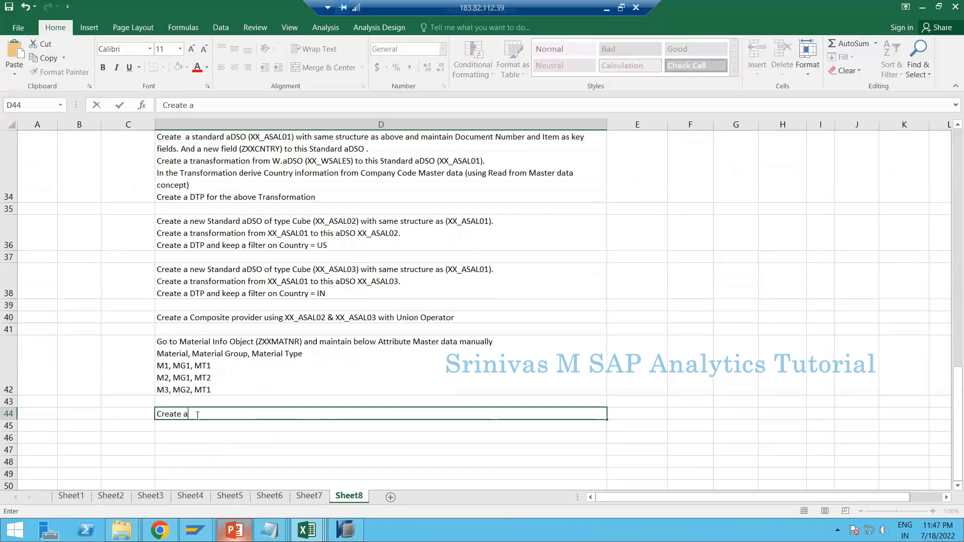
pyautogui.write(' new aDSO o')
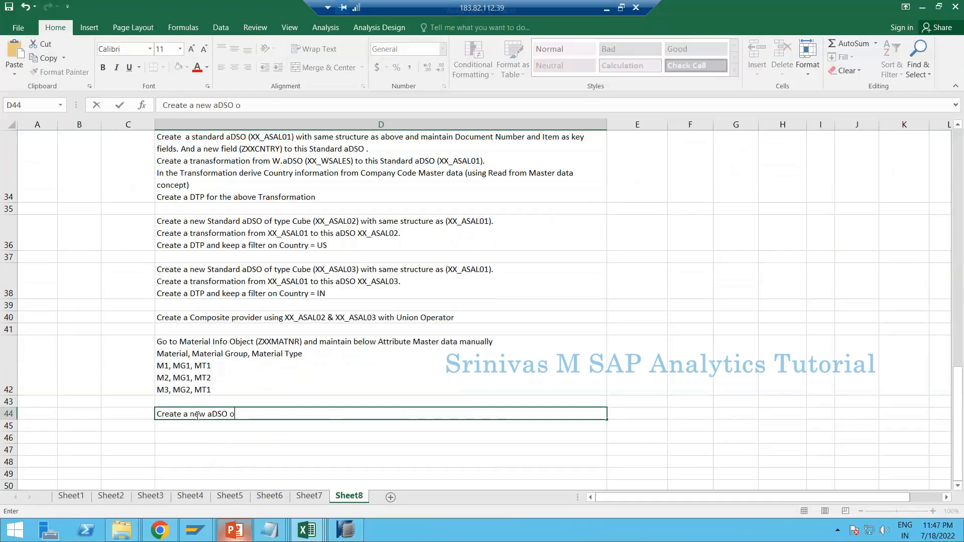
pyautogui.write('f type standar')
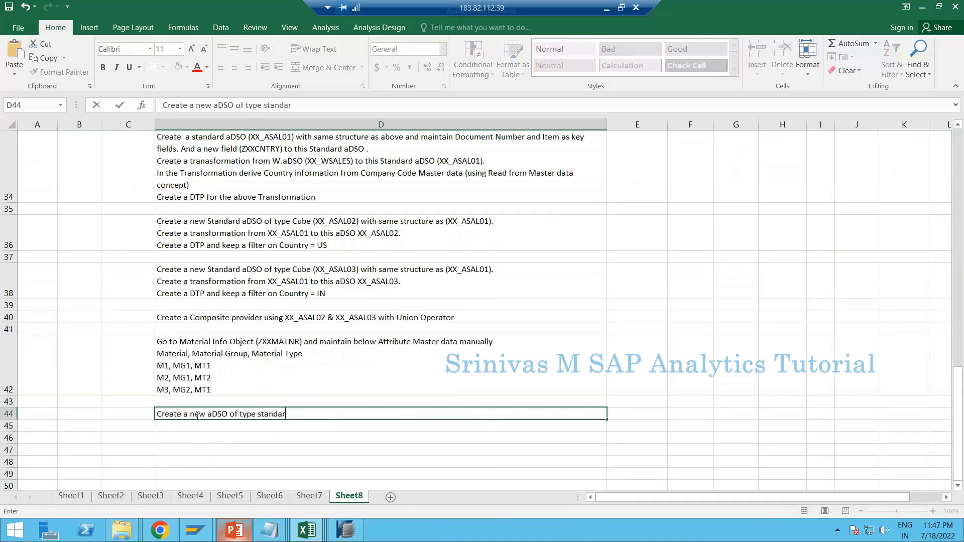
pyautogui.write('d with below struc')
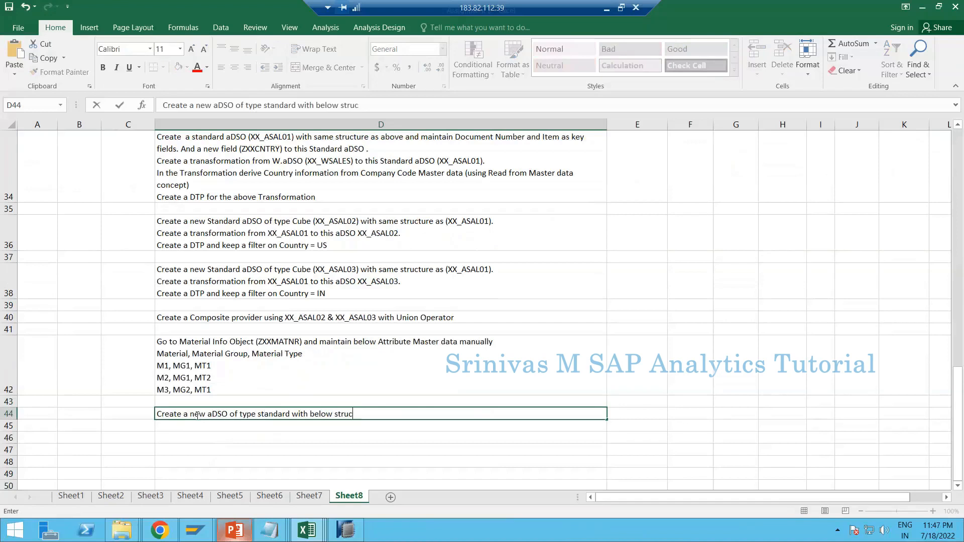
pyautogui.write('ture')
# Add a second line to D44 reading "Material (Key field), Material Group, Material Type".
pyautogui.hotkey('alt', 'Return')
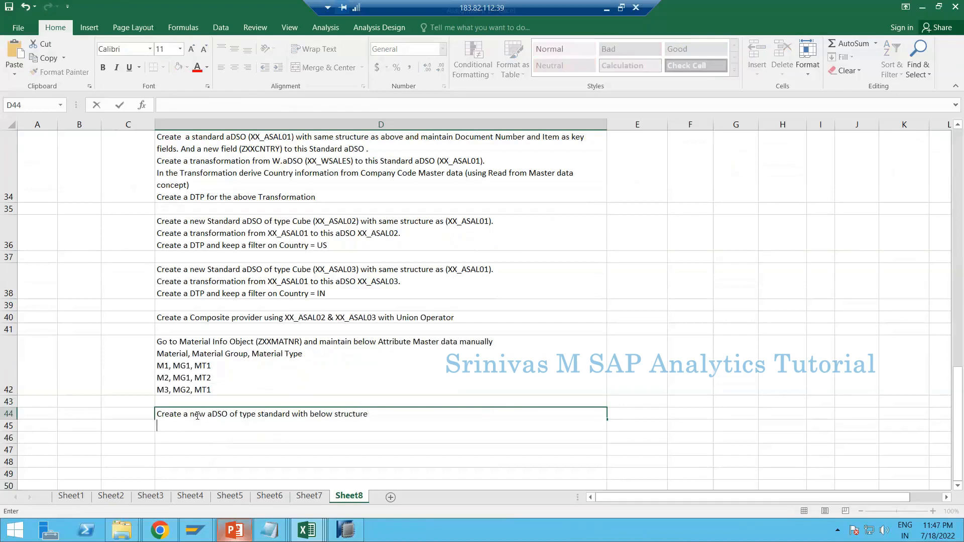
pyautogui.write('Material (Key f')
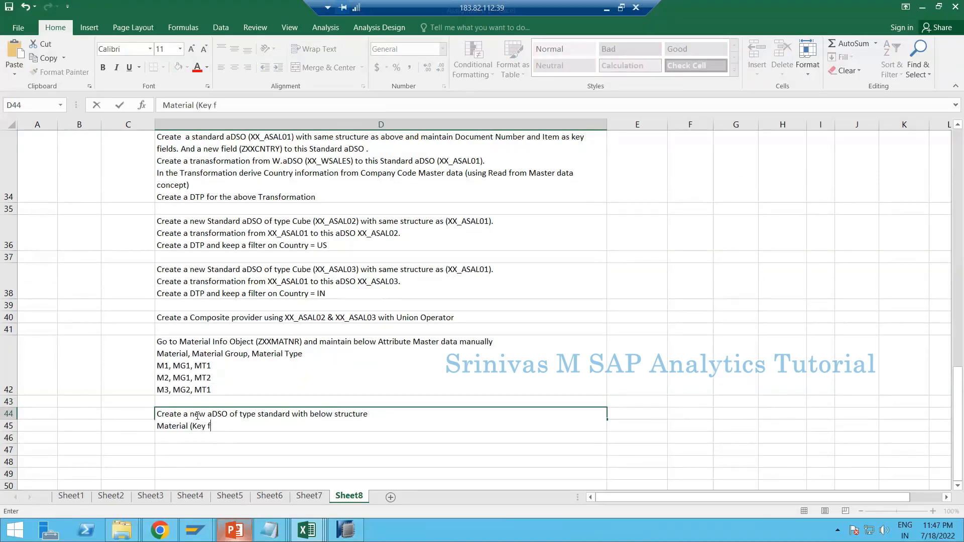
pyautogui.write('ields')
pyautogui.write(', Material Group,')
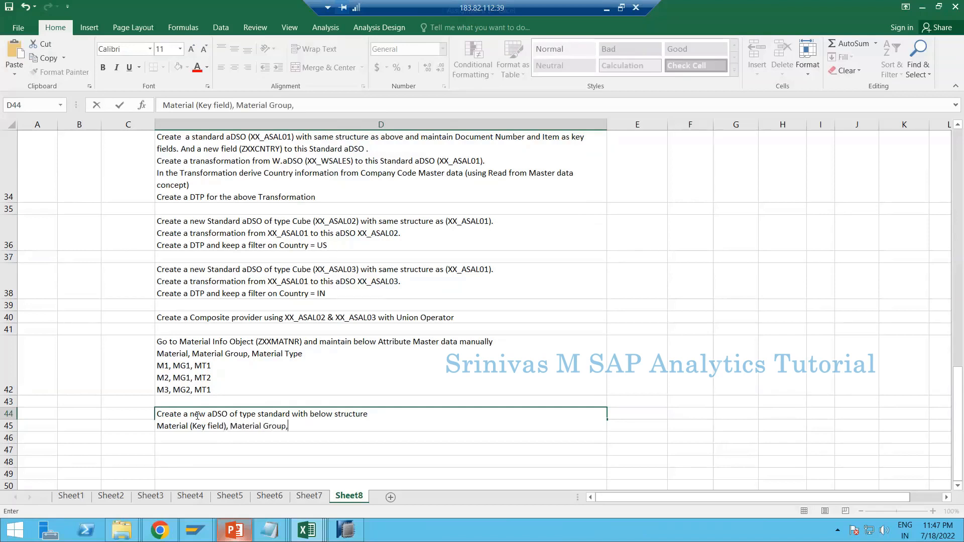
pyautogui.write(' Material Type')
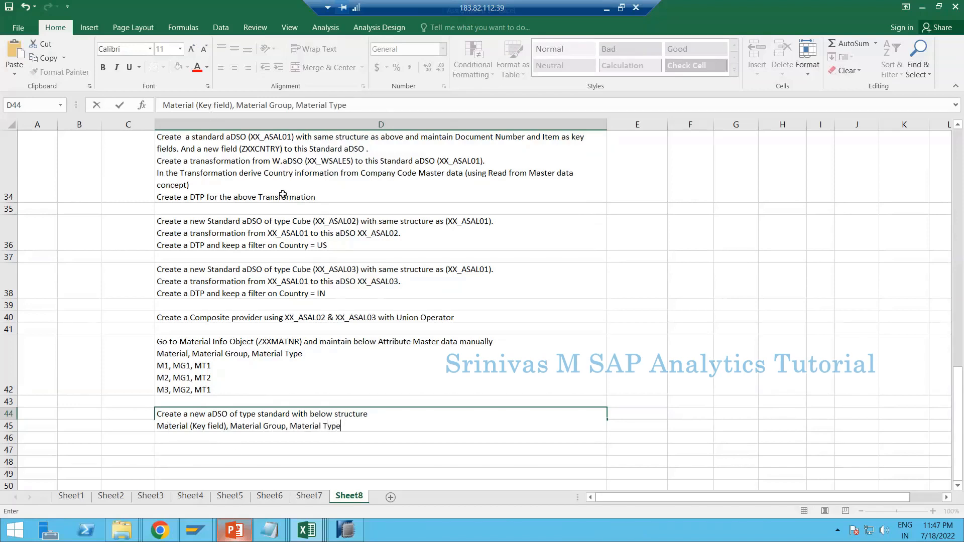
# Copy "(ZXXMATGRP) and Material Type (ZXXMATTYP)" from D17 and replace "Material Group, Material Type" in D44 with it.
pyautogui.scroll(3, 280, 220)
pyautogui.scroll(4, 282, 222)
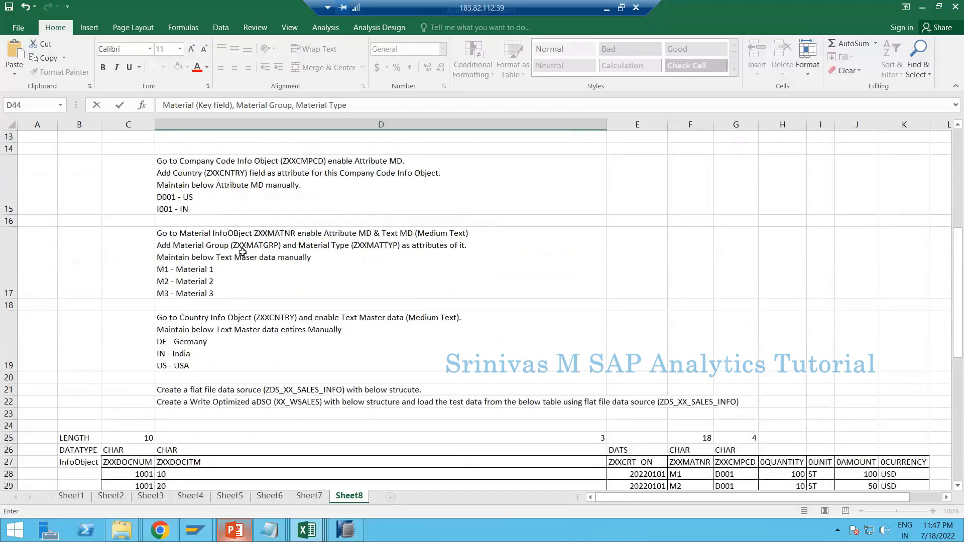
pyautogui.doubleClick(241, 246)
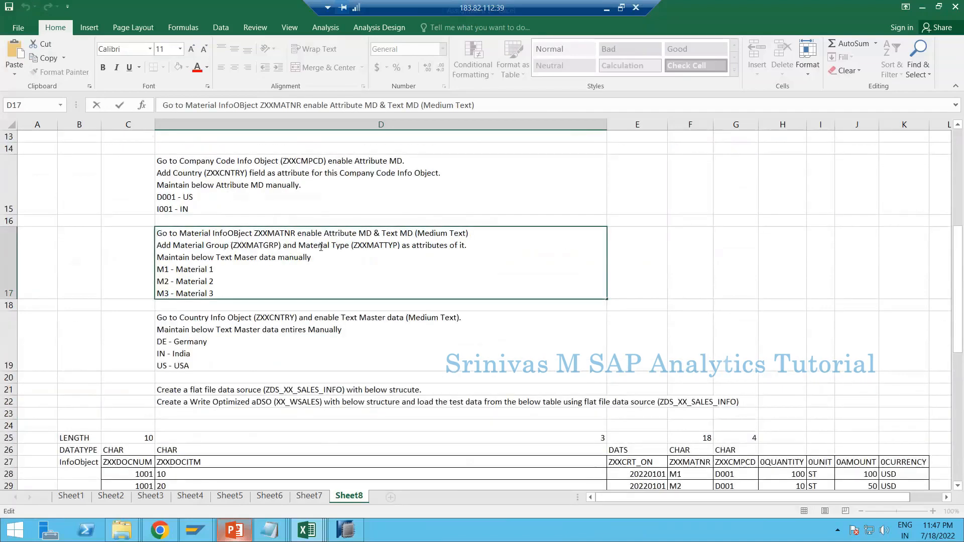
pyautogui.moveTo(231, 246); pyautogui.dragTo(402, 246)
pyautogui.hotkey('ctrl', 'c')
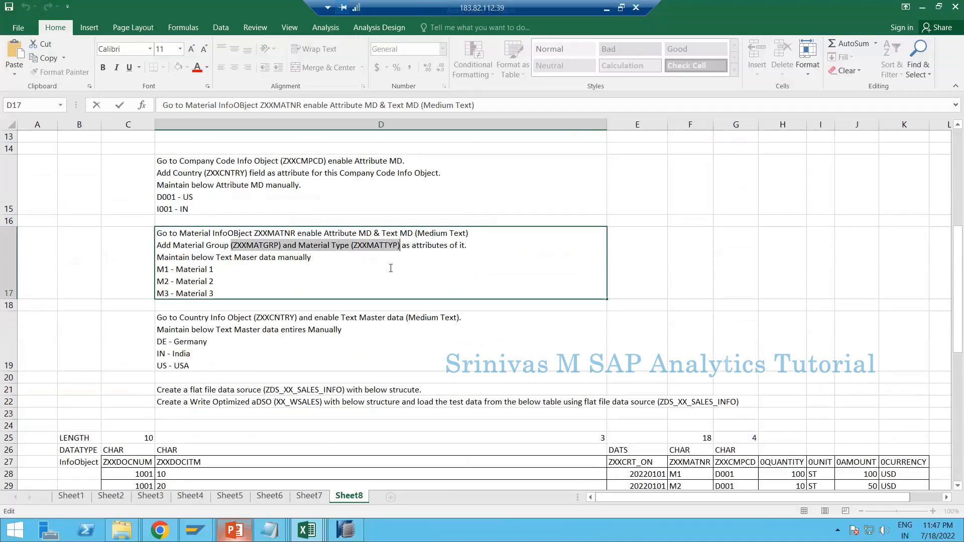
pyautogui.scroll(-8, 338, 347)
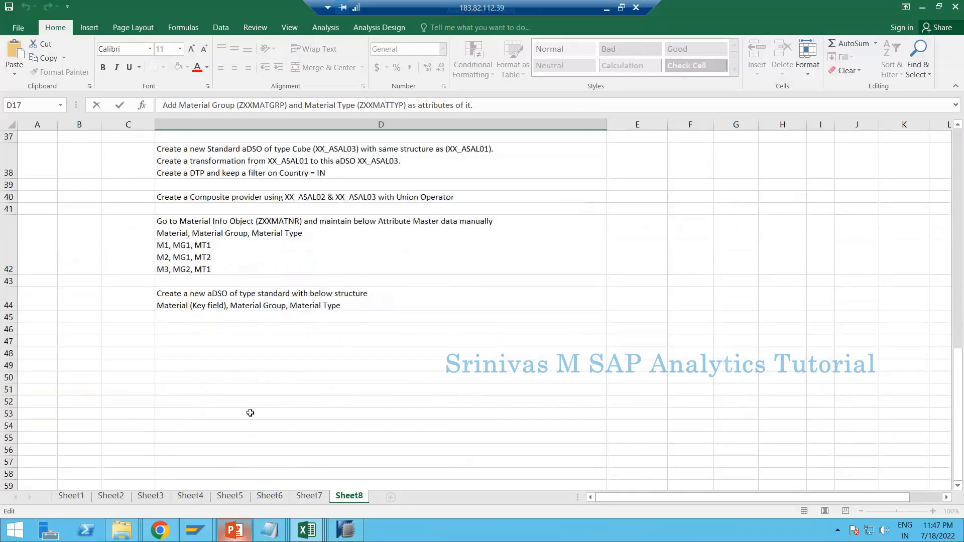
pyautogui.doubleClick(269, 307)
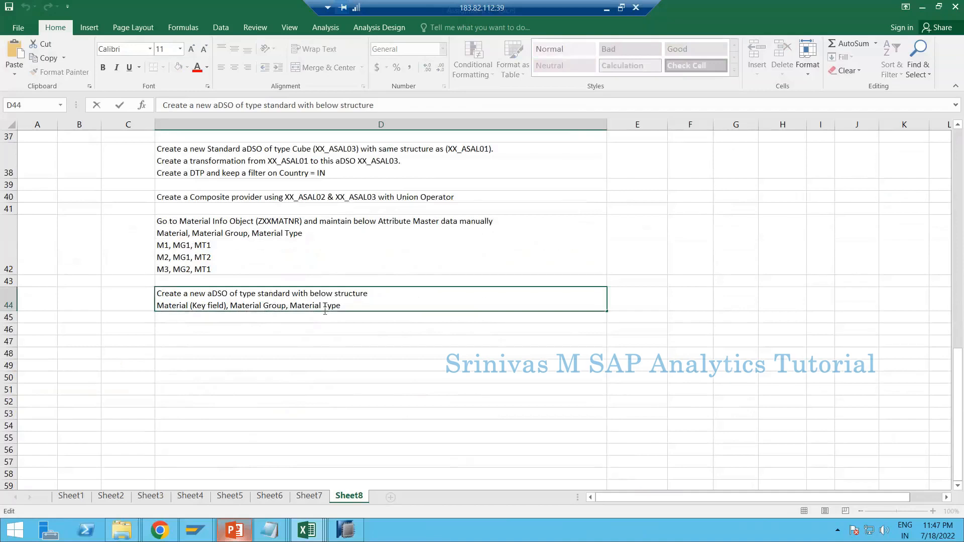
pyautogui.moveTo(230, 305); pyautogui.dragTo(368, 305)
pyautogui.hotkey('ctrl', 'v')
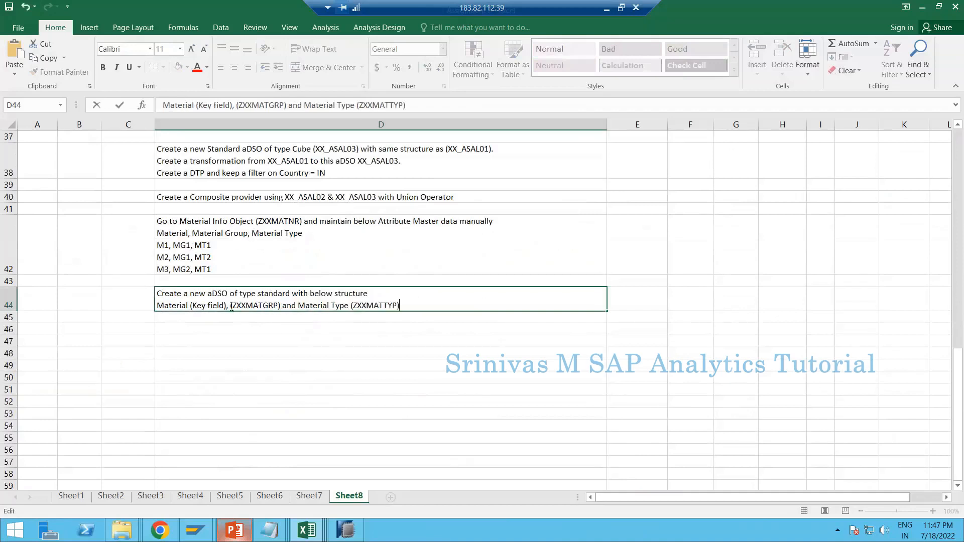
# Insert "Material Group" before (ZXXMATGRP) in the second line of D44.
pyautogui.click(231, 306)
pyautogui.write('Mat')
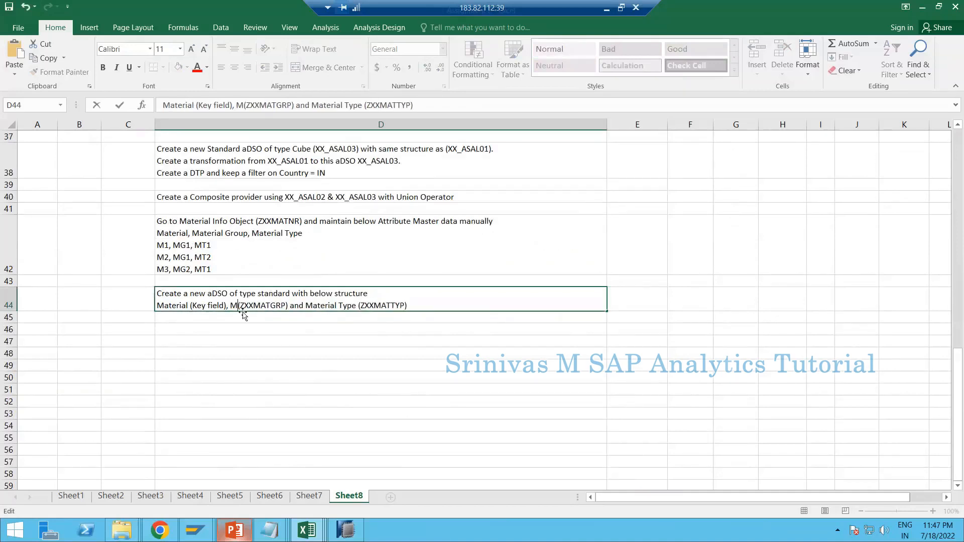
pyautogui.write('erial Group')
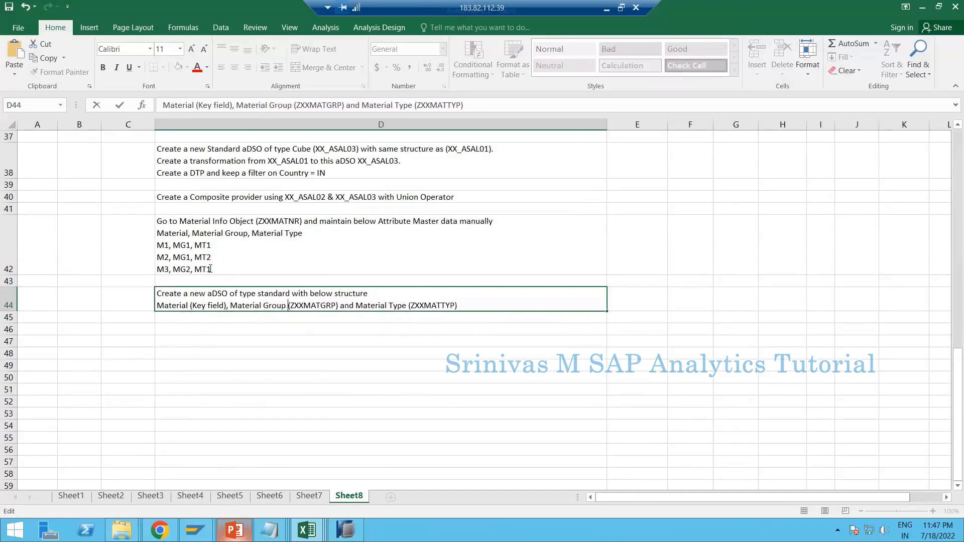
# Copy "(ZXXMATNR)" from D42 and insert it between "Material" and "(Key field)" in D44.
pyautogui.click(259, 222)
pyautogui.doubleClick(259, 222)
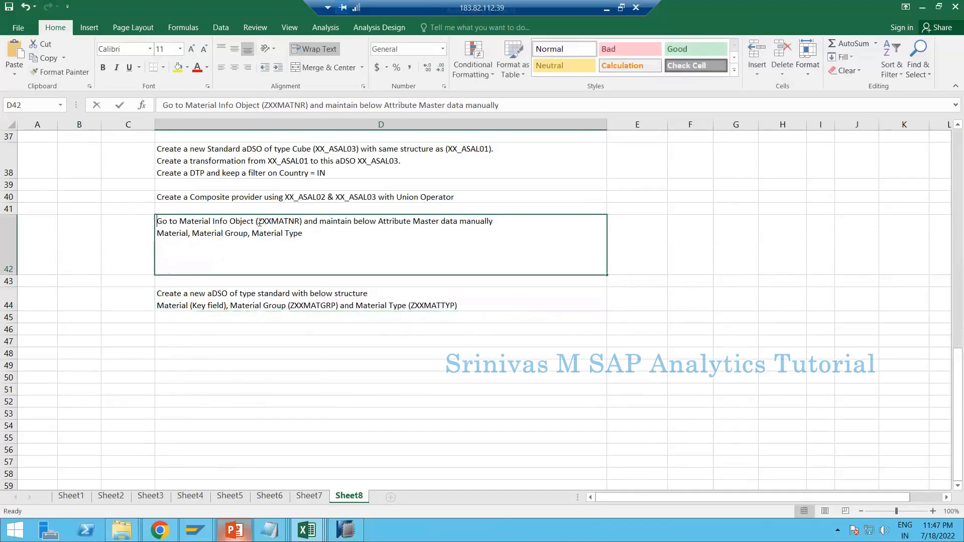
pyautogui.moveTo(282, 225); pyautogui.dragTo(301, 224)
pyautogui.hotkey('ctrl', 'c')
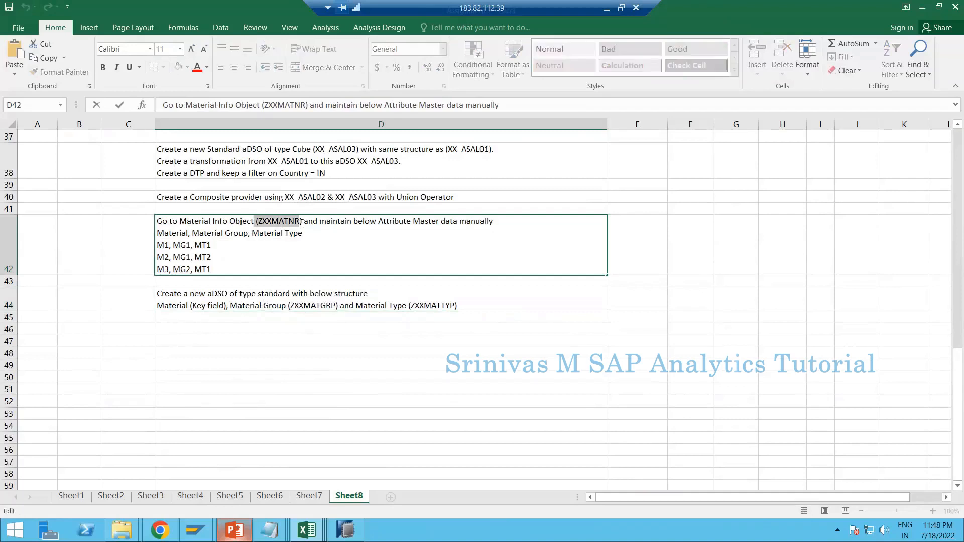
pyautogui.doubleClick(221, 299)
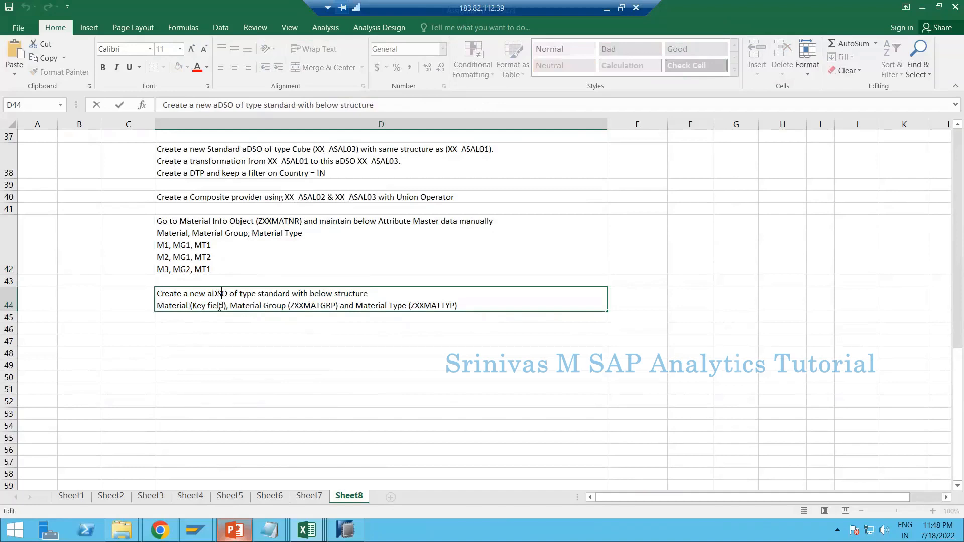
pyautogui.moveTo(186, 306); pyautogui.dragTo(189, 306)
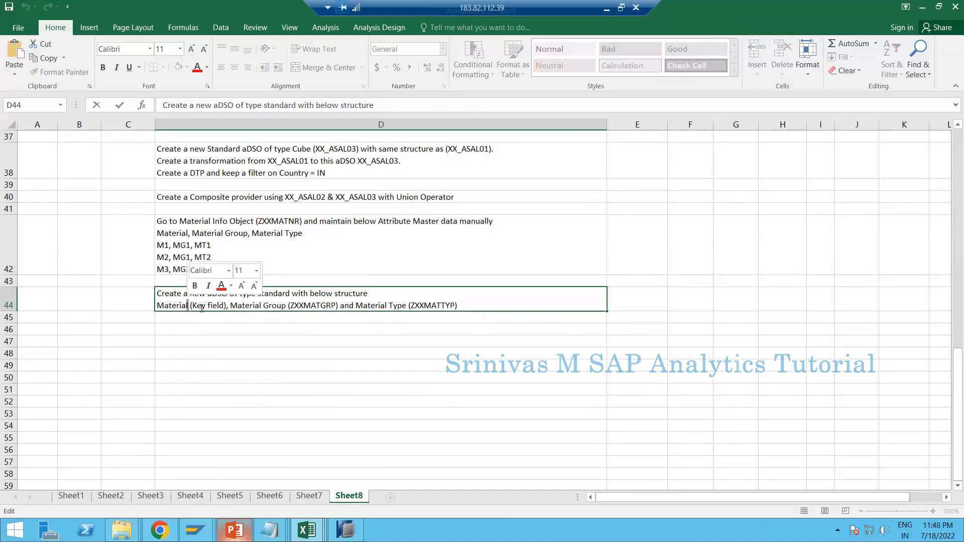
pyautogui.press('Right')
pyautogui.hotkey('ctrl', 'v')
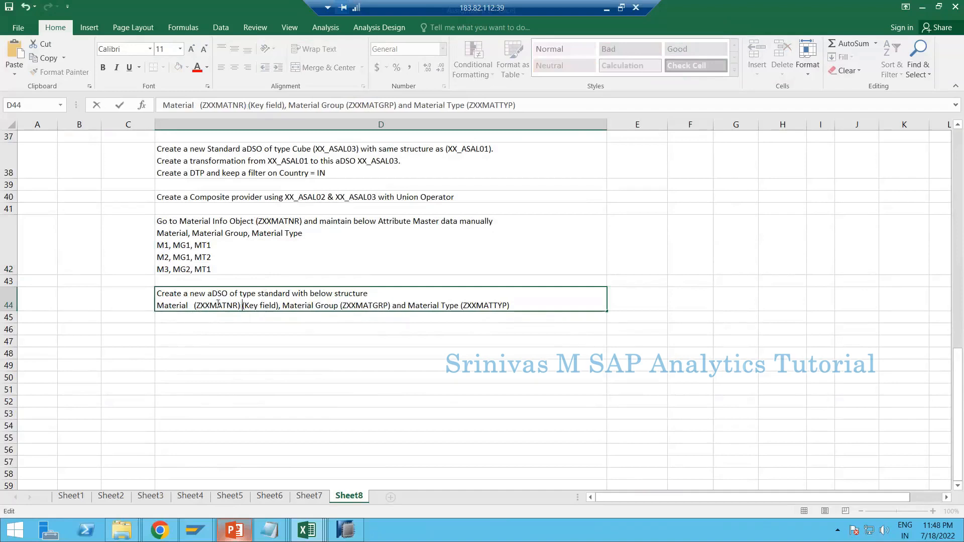
# End D44's second line with a period and, after a blank line, add "Create a transformation From Material Master data to this aDSO".
pyautogui.doubleClick(525, 307)
pyautogui.click(525, 307)
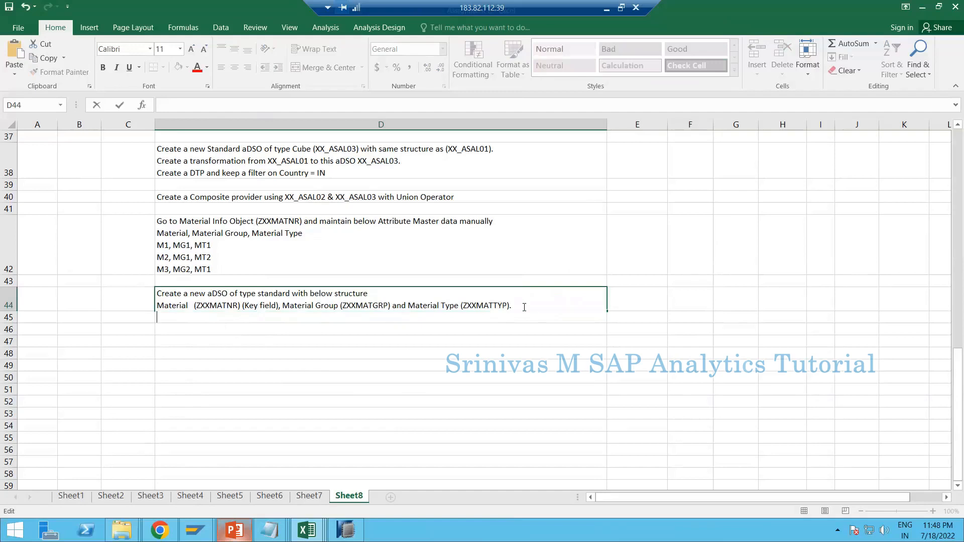
pyautogui.hotkey('alt', 'Return')
pyautogui.write('Cre')
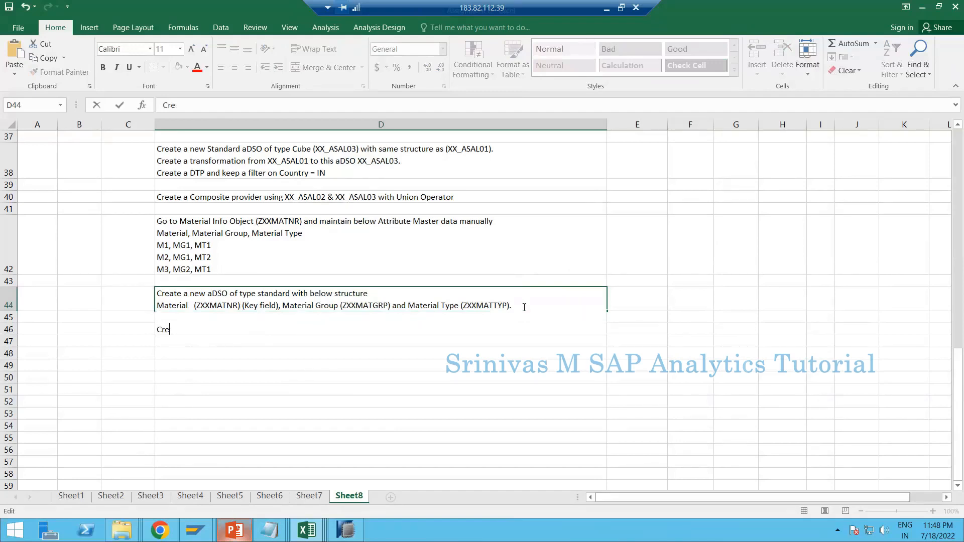
pyautogui.write('ate a transformation From')
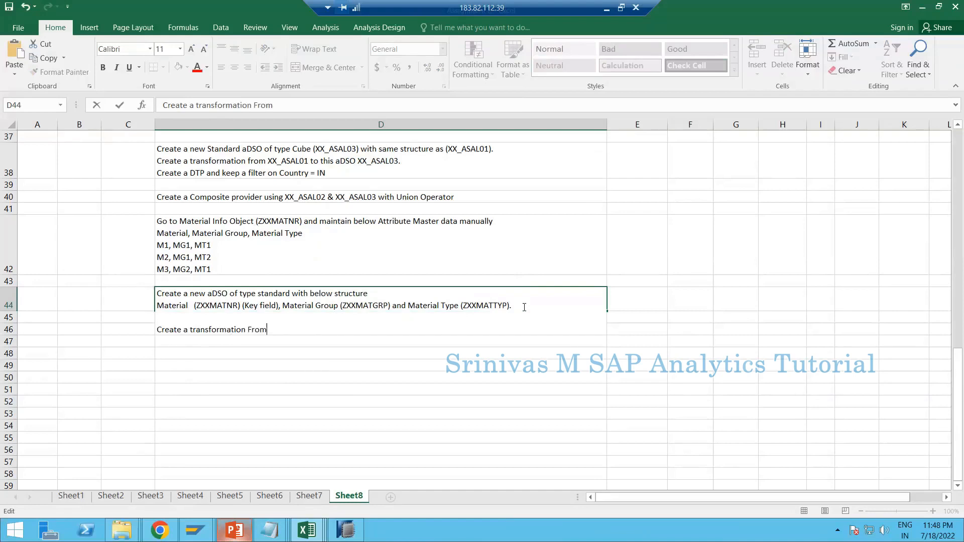
pyautogui.write(' Material Master')
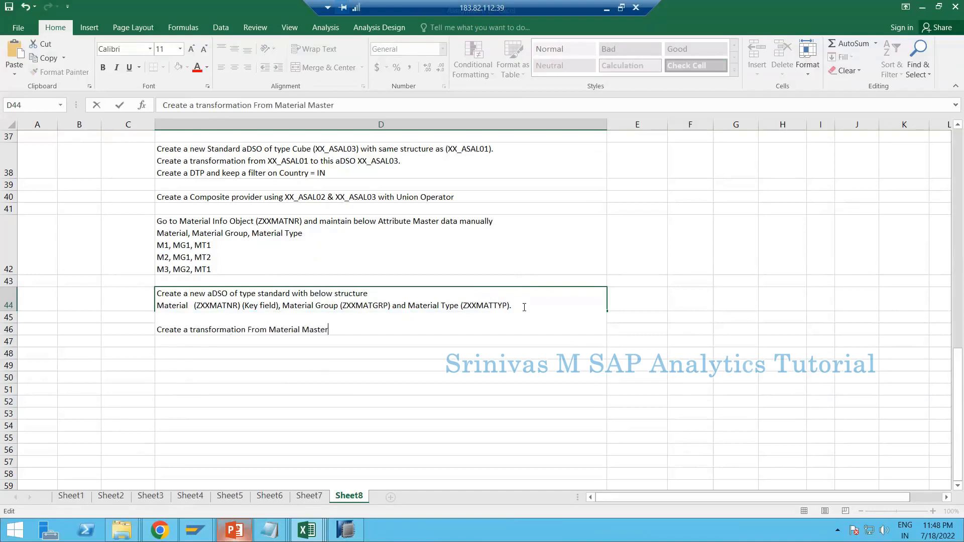
pyautogui.write(' data to this aDSO ')
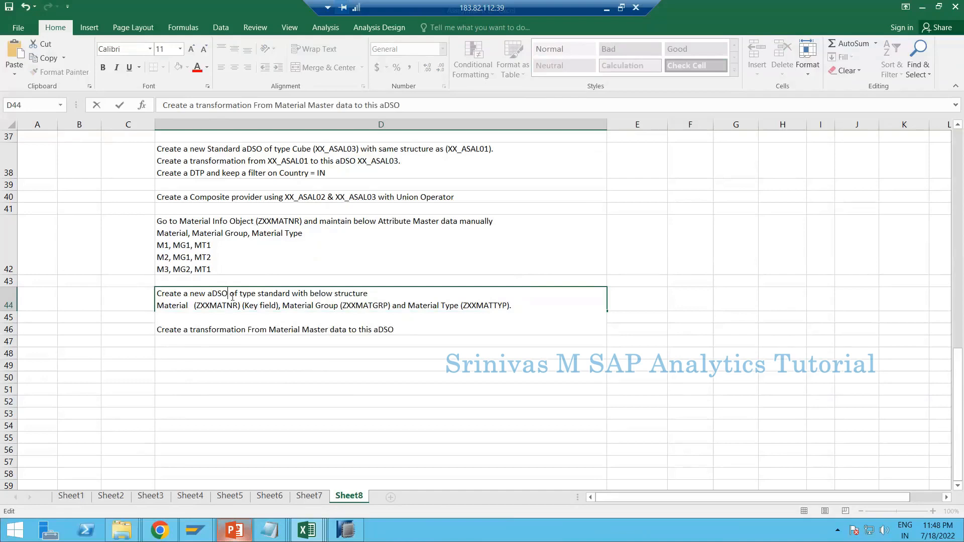
# Insert "(XX_AMATNR)" after "Create a new aDSO" in the first line of D44.
pyautogui.write(' (')
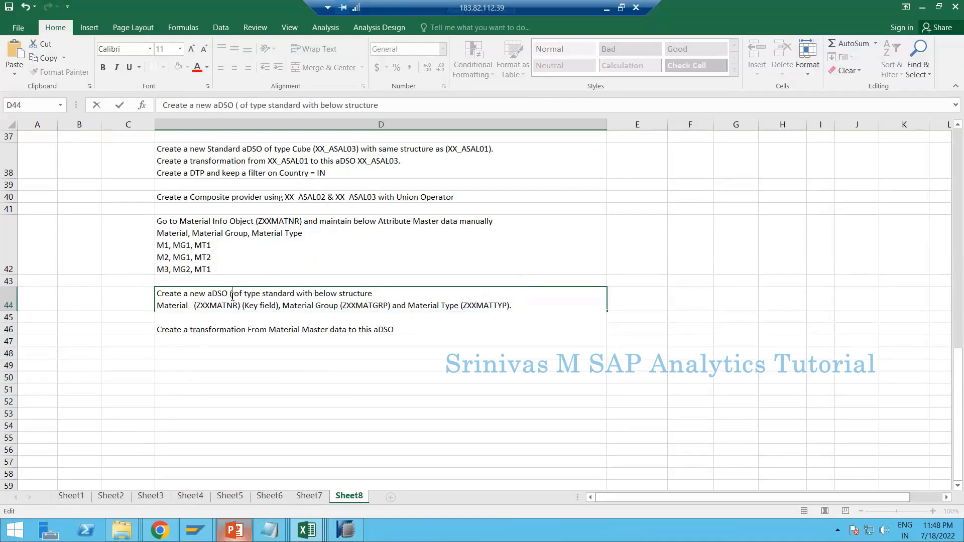
pyautogui.write('XX_')
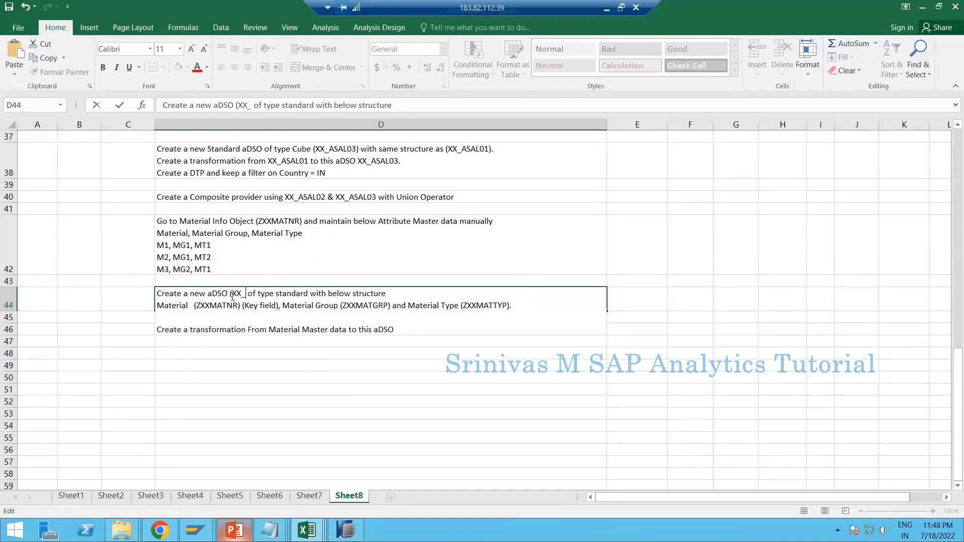
pyautogui.write('AMAT')
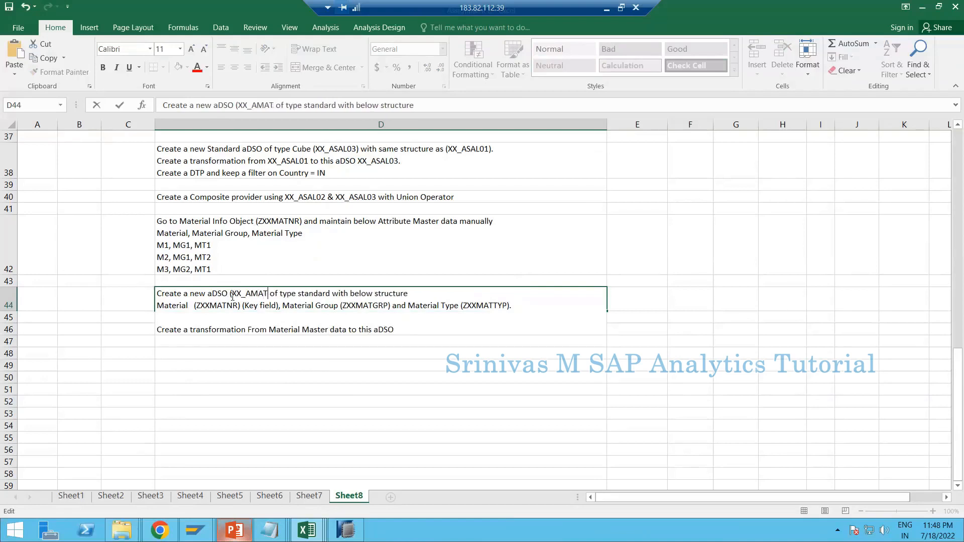
pyautogui.write('NR')
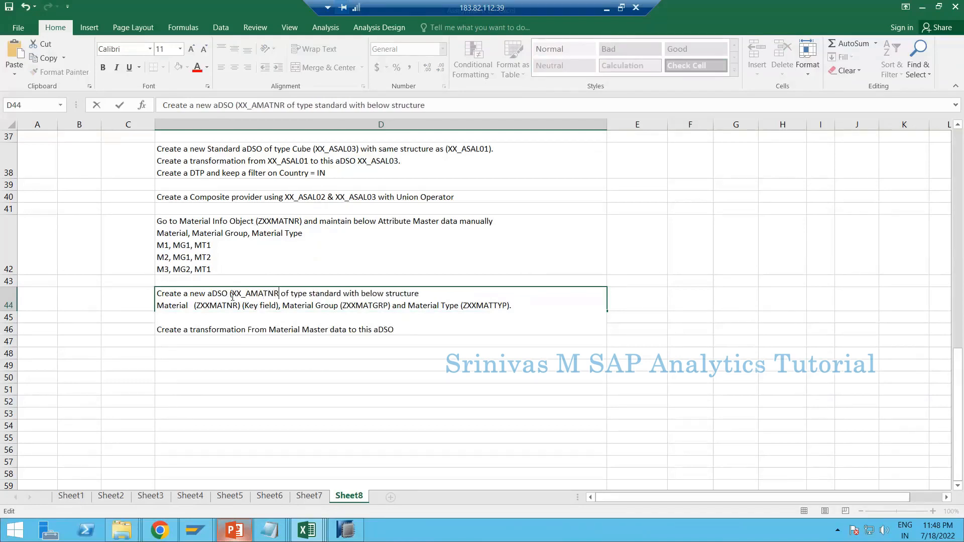
pyautogui.write(')')
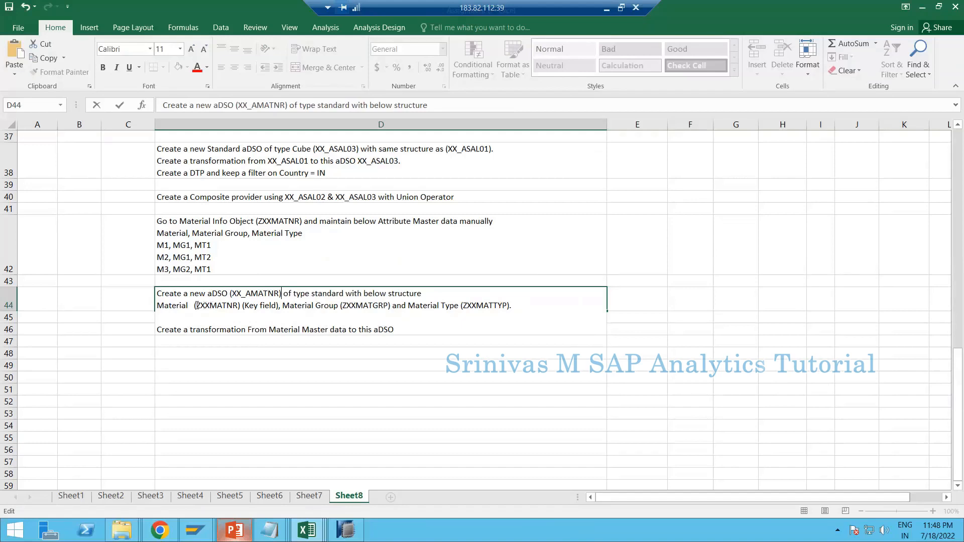
# Copy "(ZXXMATNR)" from the second line of D44 and insert it after "Material Master data" in the transformation line.
pyautogui.moveTo(194, 306); pyautogui.dragTo(241, 305)
pyautogui.hotkey('ctrl', 'c')
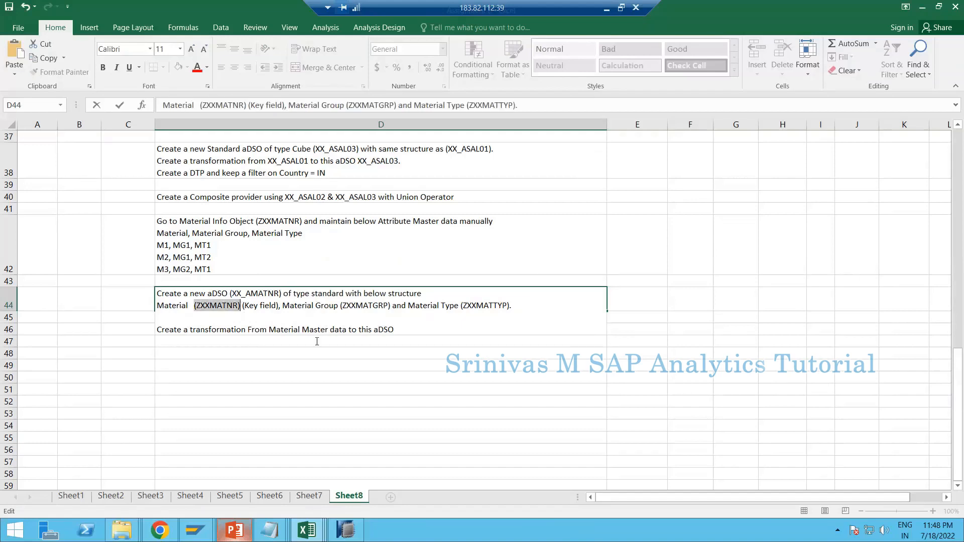
pyautogui.click(349, 332)
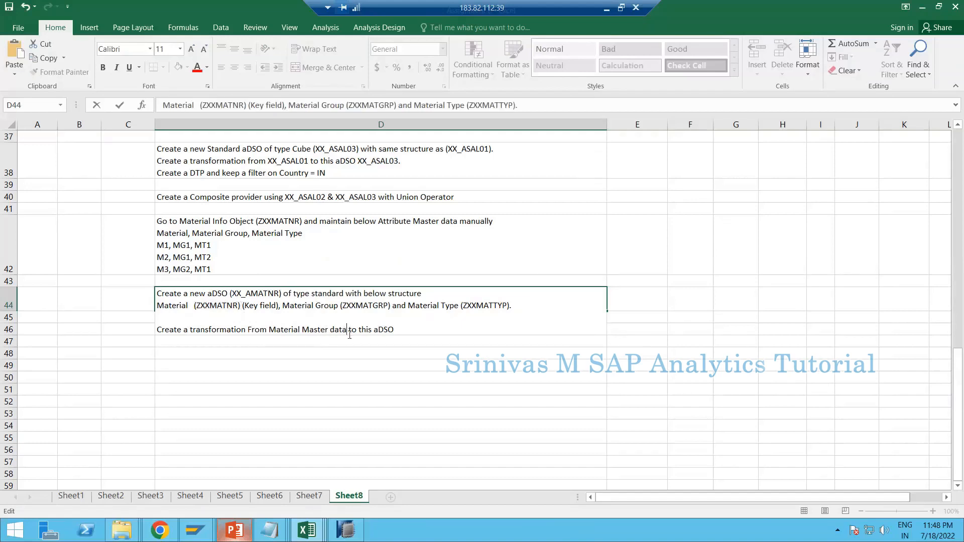
pyautogui.hotkey('ctrl', 'v')
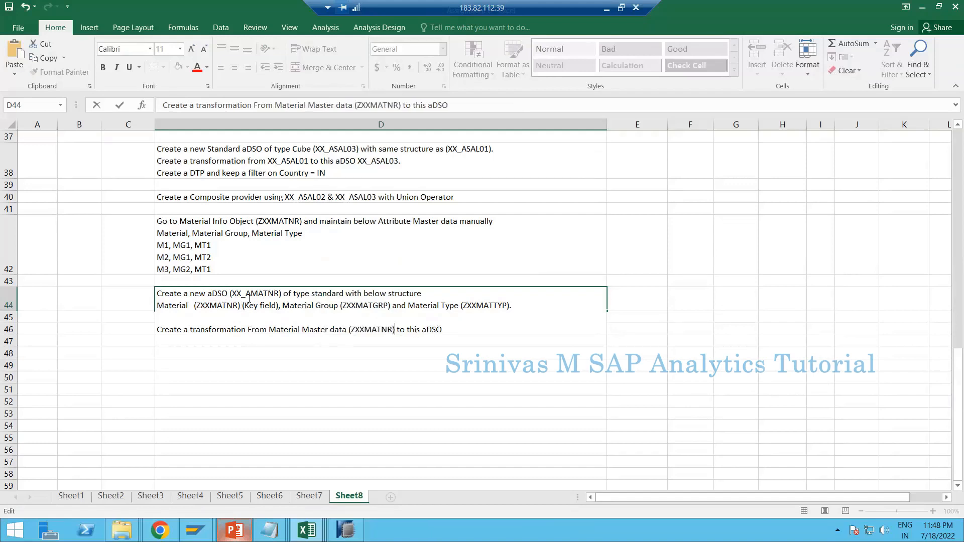
# Copy "(XX_AMATNR)" from the first line of D44 to the end of the transformation line.
pyautogui.moveTo(229, 294); pyautogui.dragTo(282, 294)
pyautogui.hotkey('ctrl', 'c')
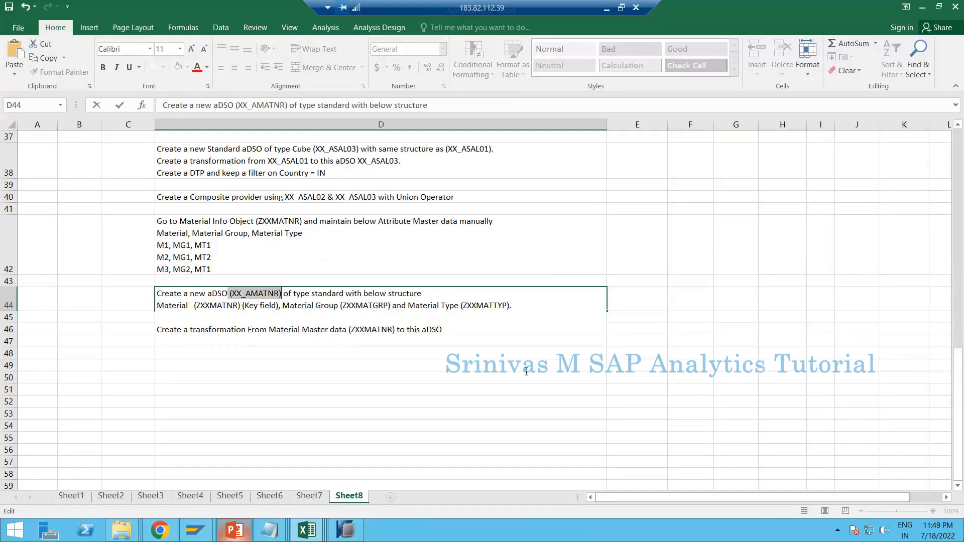
pyautogui.click(456, 332)
pyautogui.hotkey('ctrl', 'v')
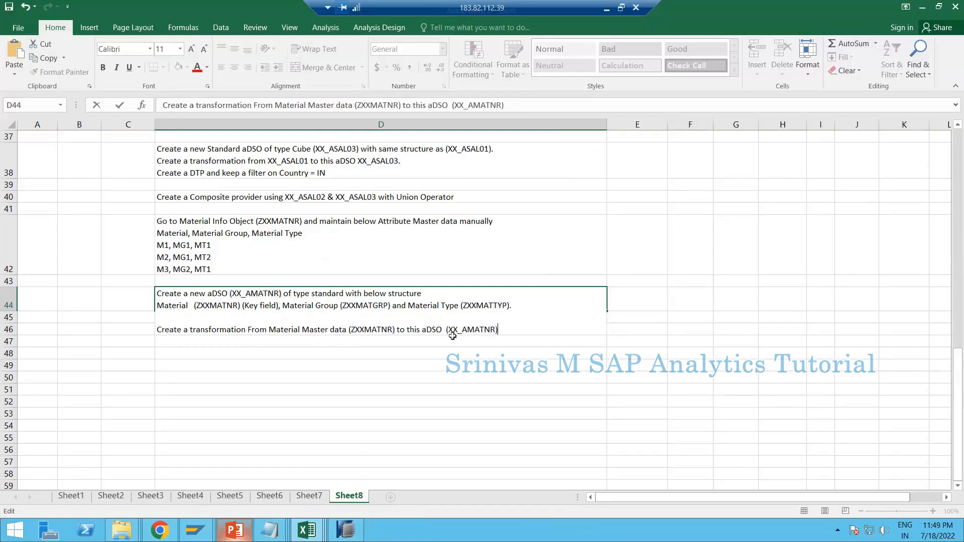
# Append "with one to one mapping" to the transformation line in D44 and commit the cell.
pyautogui.write('.')
pyautogui.press('BackSpace')
pyautogui.write('with 1')
pyautogui.press('BackSpace')
pyautogui.write('one to one ')
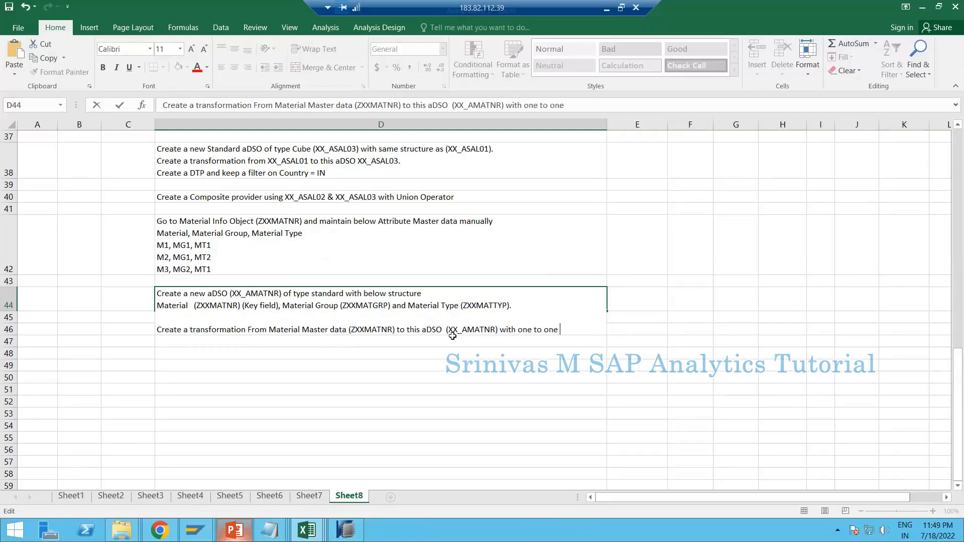
pyautogui.write('mapping')
pyautogui.press('Return')
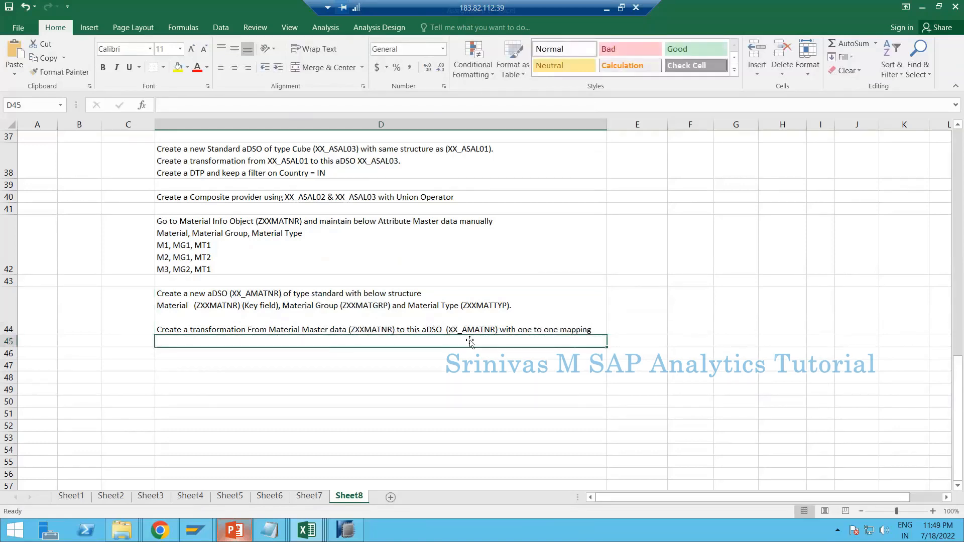
# End the transformation line in D44 with a period and add the line "Perform a data laod for the abvoe TRFN".
pyautogui.doubleClick(594, 330)
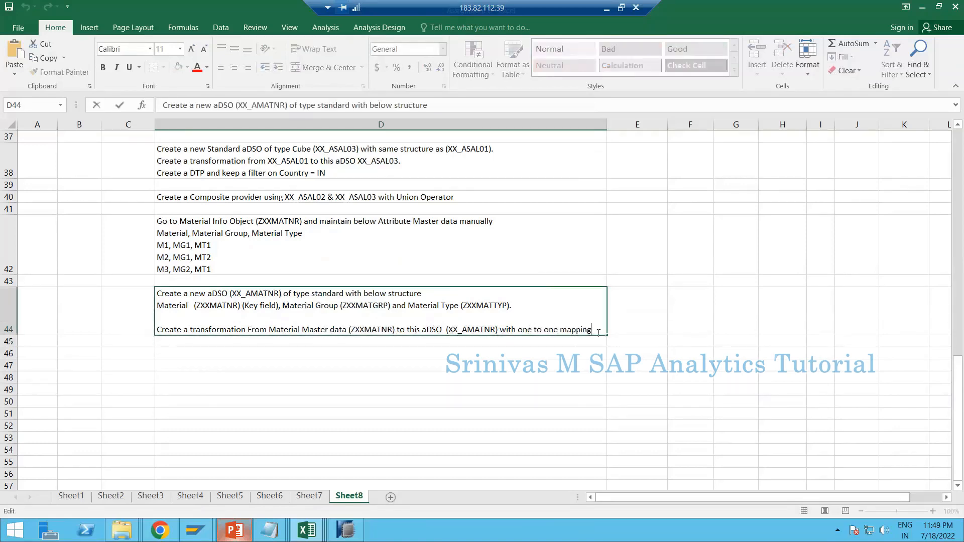
pyautogui.write('.')
pyautogui.hotkey('alt', 'Return')
pyautogui.write('Pe')
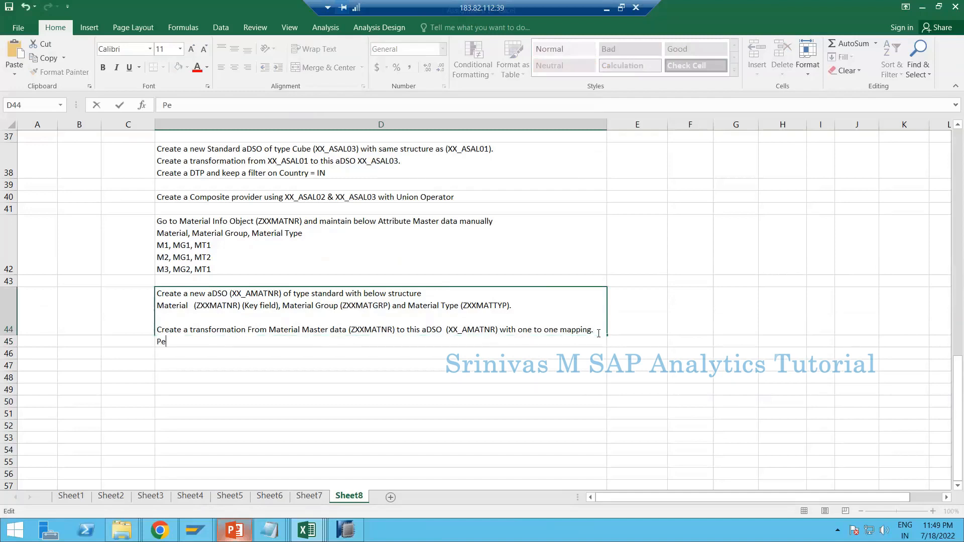
pyautogui.write('rform a data laod from')
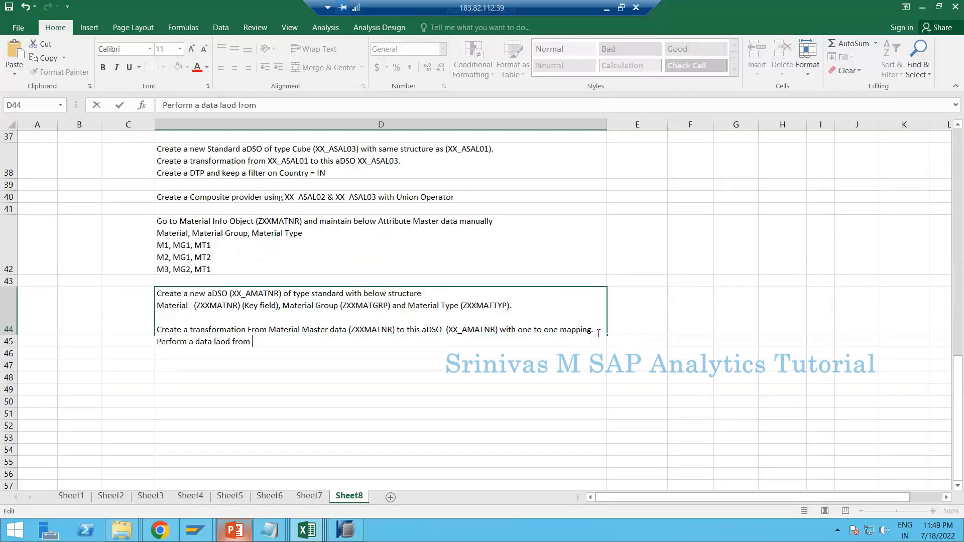
pyautogui.press('BackSpace')
pyautogui.press('BackSpace')
pyautogui.write('or the abvoe TRFN')
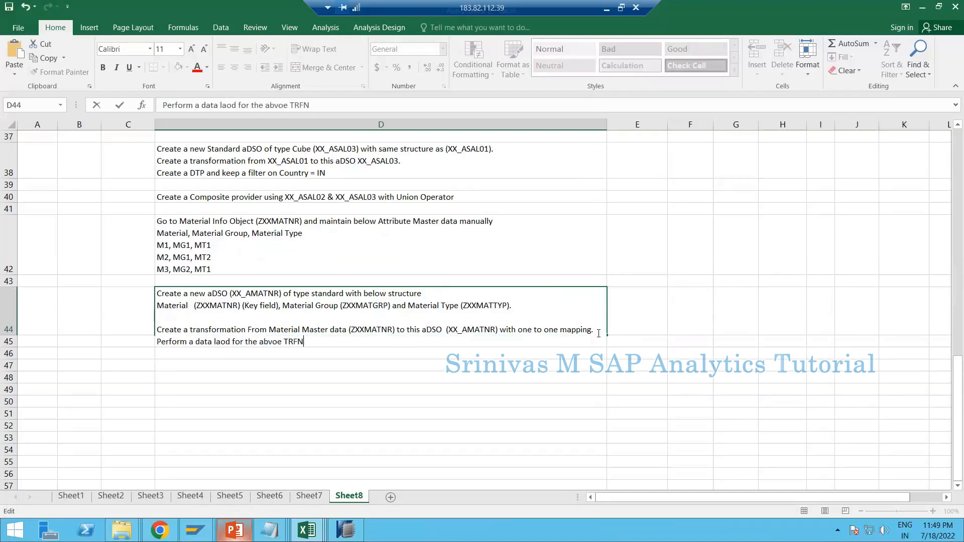
# Correct "abvoe" to "above" in the last line of D44 and commit the cell.
pyautogui.click(272, 341)
pyautogui.press('BackSpace')
pyautogui.press('Right')
pyautogui.write('v')
pyautogui.press('Return')
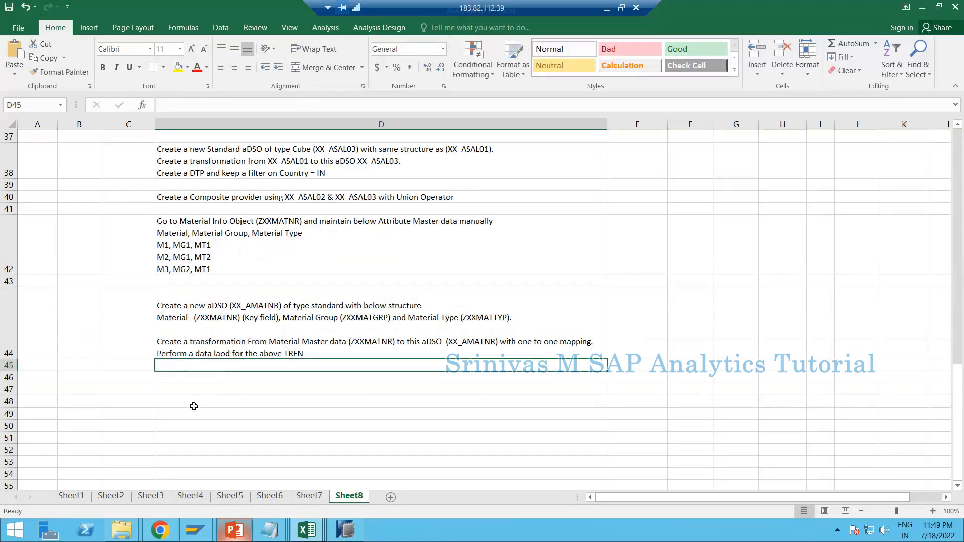
# Enter "Go to the existing Composite Provider XX_" in D46.
pyautogui.click(193, 385)
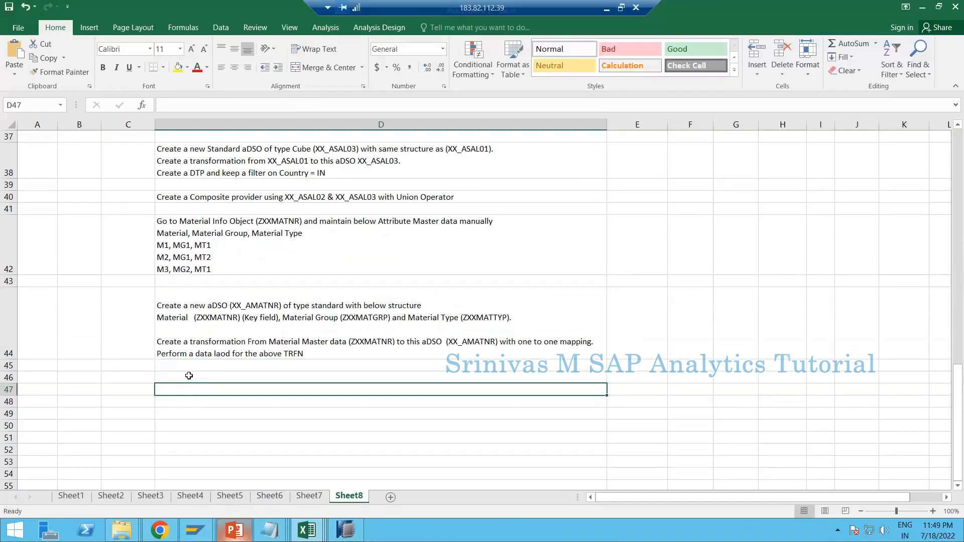
pyautogui.click(189, 376)
pyautogui.write('G')
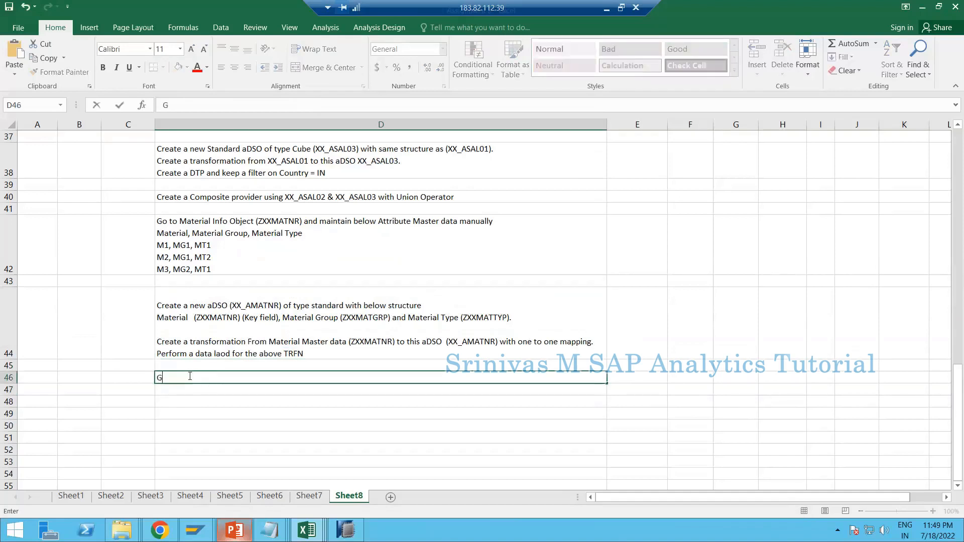
pyautogui.write('o to the existing Compo')
pyautogui.write('site')
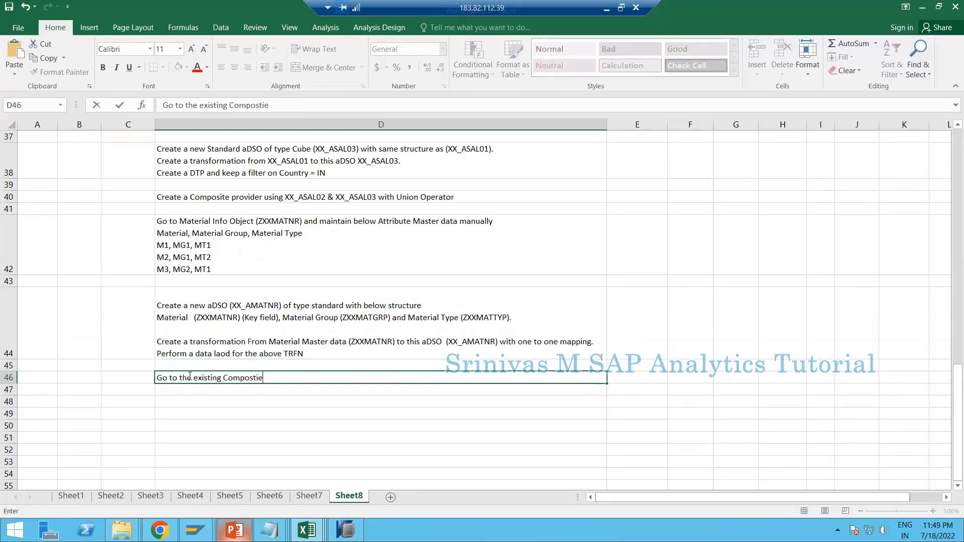
pyautogui.press('BackSpace')
pyautogui.press('BackSpace')
pyautogui.press('BackSpace')
pyautogui.write('ite Provider XX_')
# Insert "(XX_PSALES)" after "Composite provider" in D40.
pyautogui.click(267, 198)
pyautogui.doubleClick(266, 197)
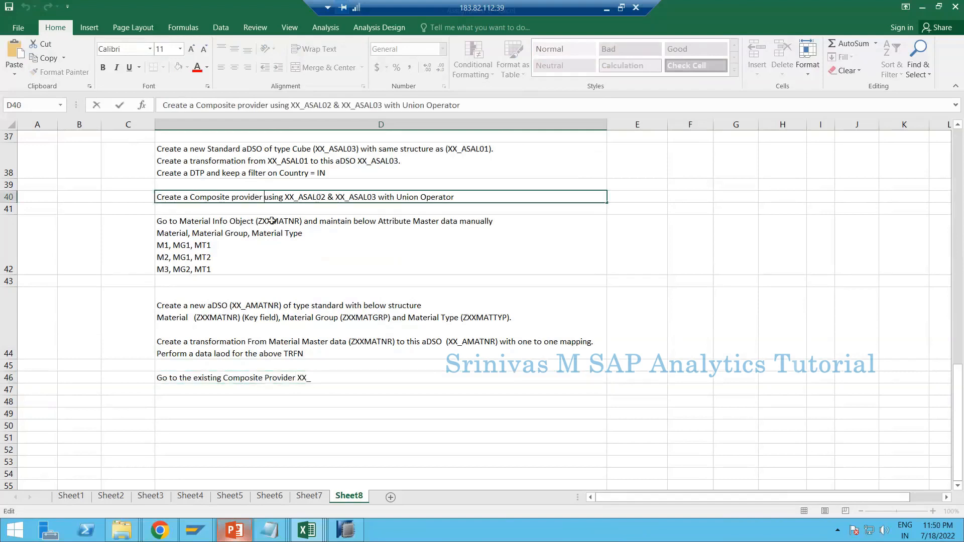
pyautogui.write('(XX_')
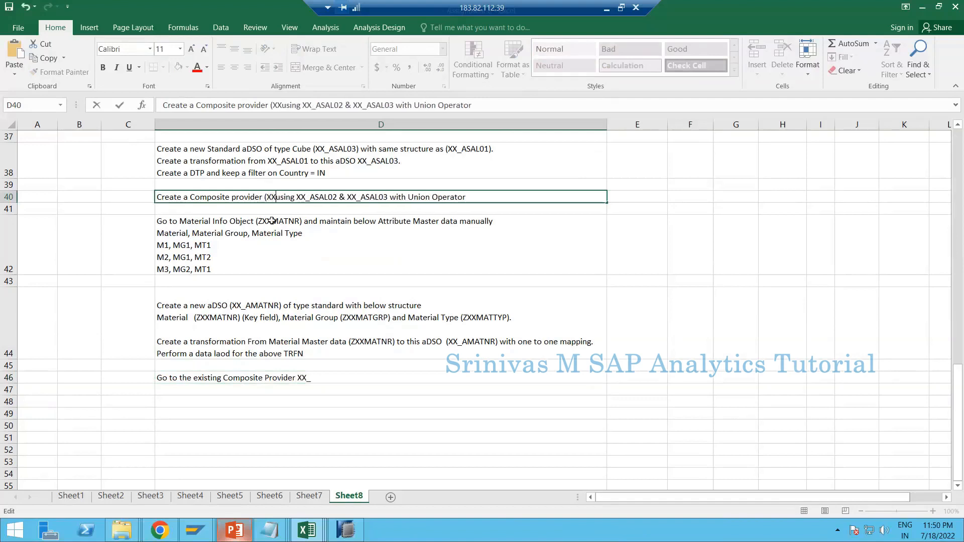
pyautogui.write('PSALES')
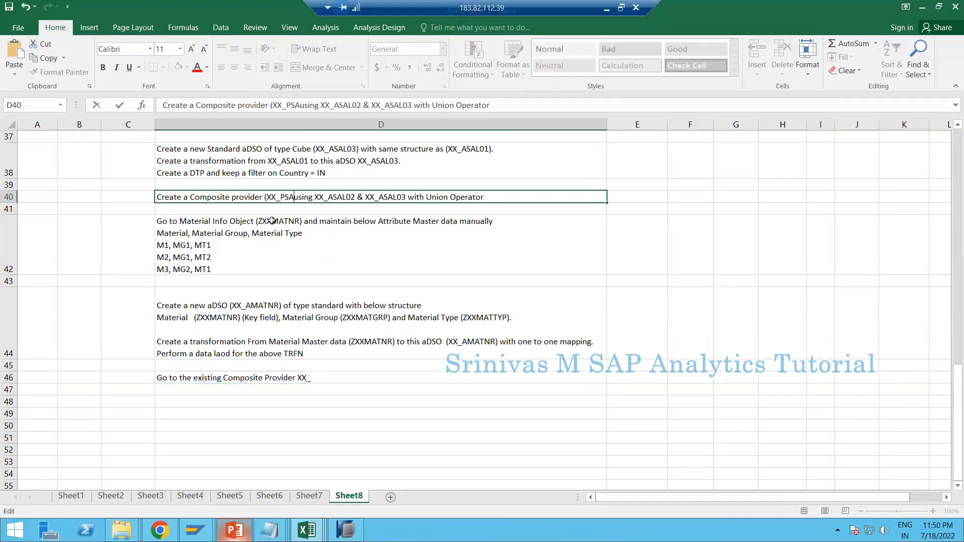
pyautogui.write(')')
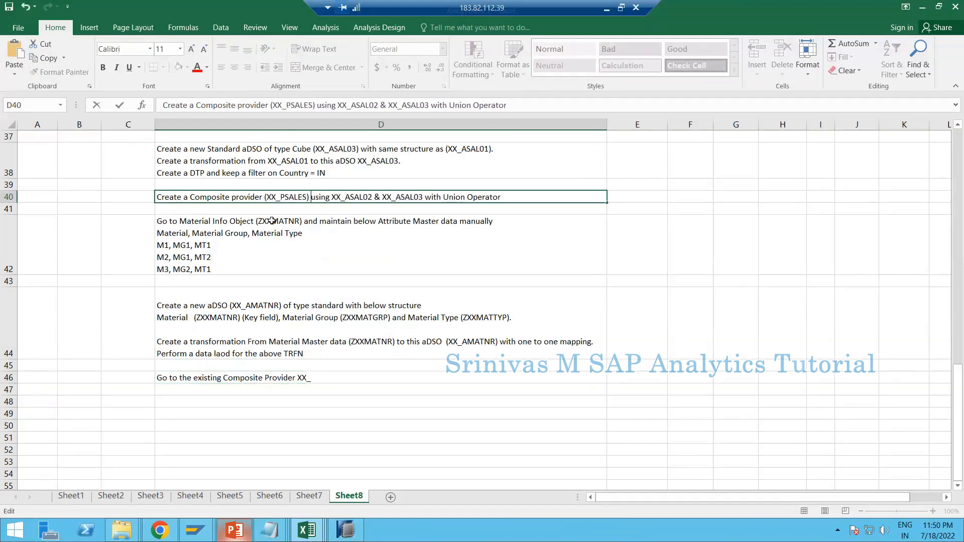
# Continue the text in D46 after "XX_" with "PSALES and do join with aDSO (XX_AMATNR)".
pyautogui.doubleClick(318, 378)
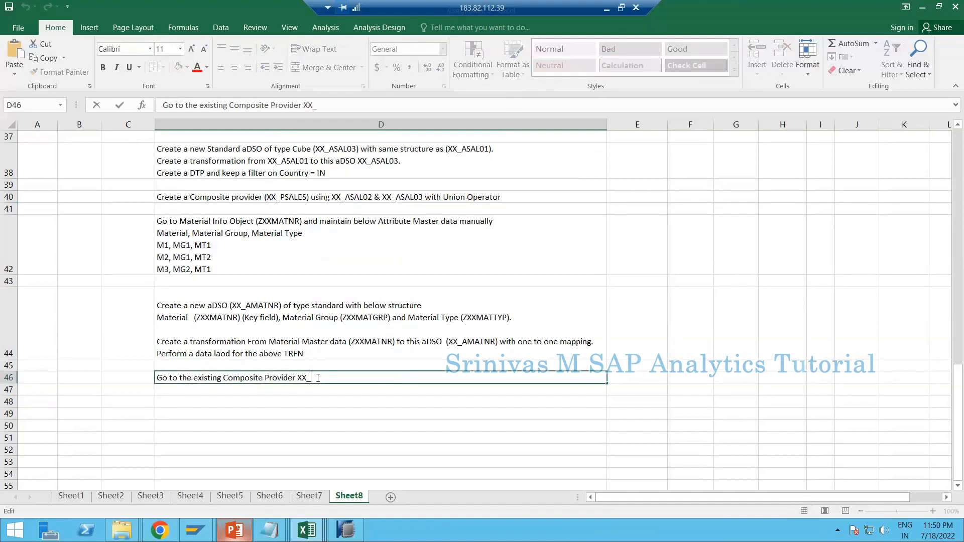
pyautogui.write('PSALES and add')
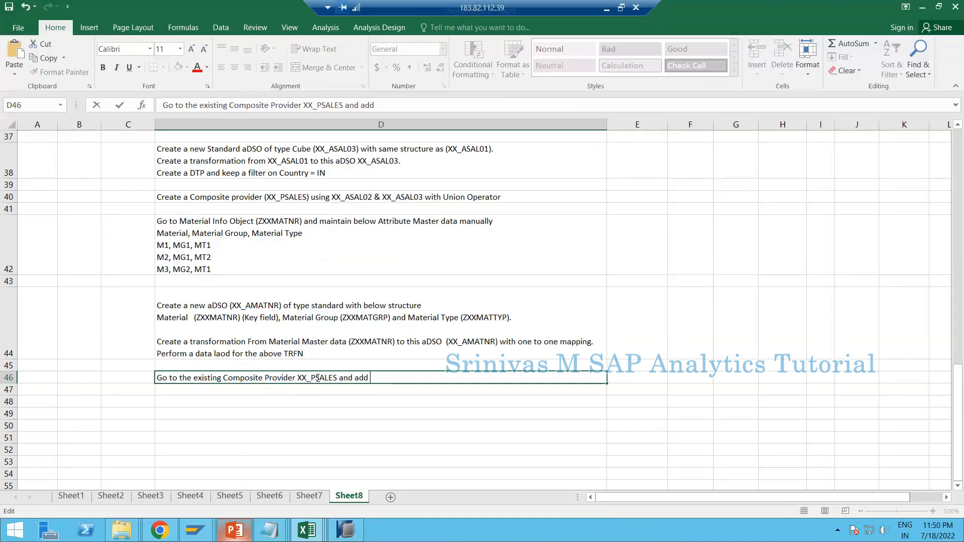
pyautogui.press('BackSpace')
pyautogui.press('BackSpace')
pyautogui.press('BackSpace')
pyautogui.press('BackSpace')
pyautogui.write('do join with ad')
pyautogui.press('BackSpace')
pyautogui.write('DS')
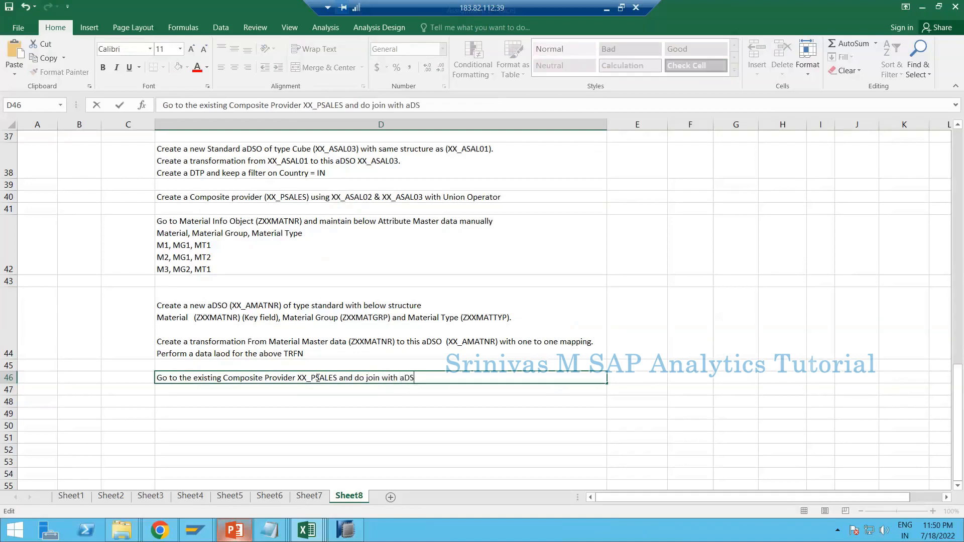
pyautogui.write('O (XX_AMATNR)')
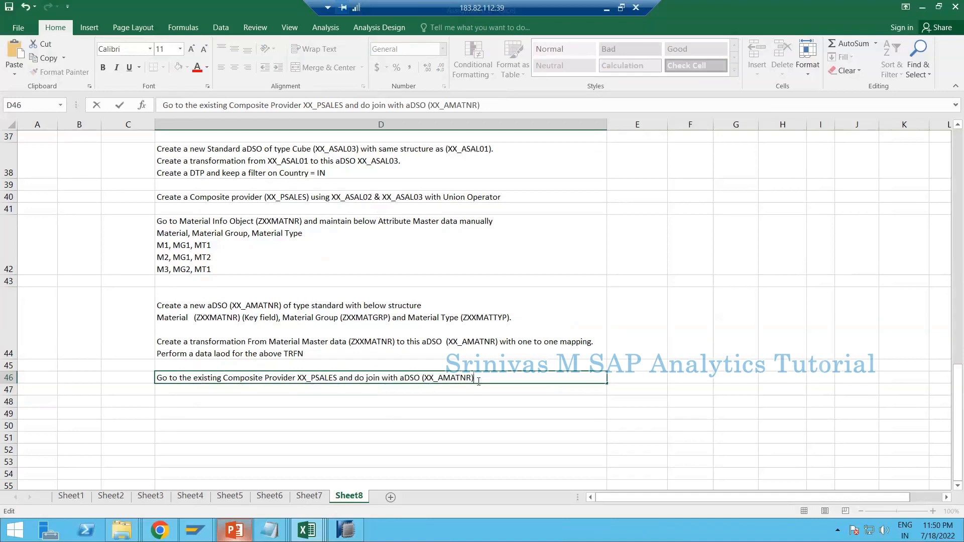
# Continue the text in D46 with "an apply join condition on Material Info Object." and commit the cell.
pyautogui.write('n apply join condition on M')
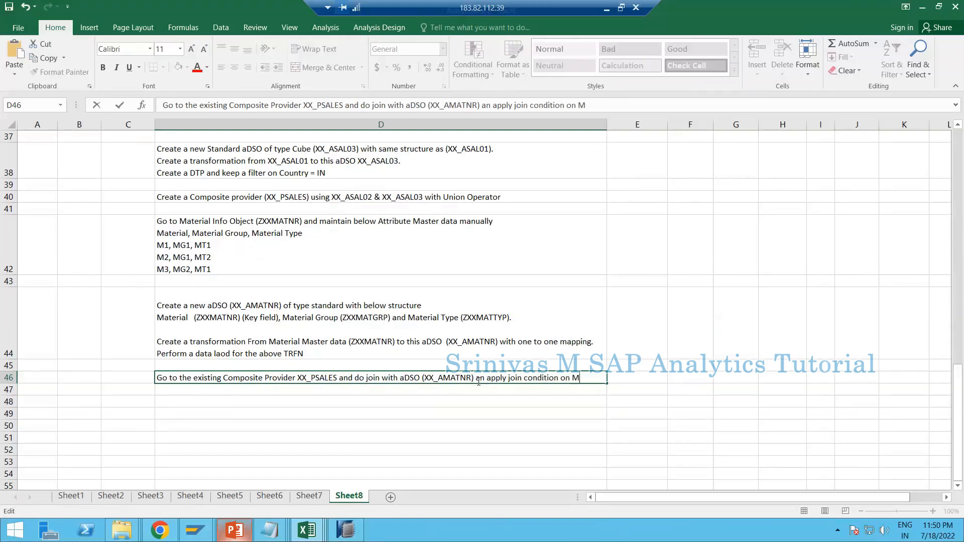
pyautogui.write('A')
pyautogui.press('BackSpace')
pyautogui.press('BackSpace')
pyautogui.write('Material Info OBjec')
pyautogui.press('BackSpace')
pyautogui.press('BackSpace')
pyautogui.press('BackSpace')
pyautogui.press('BackSpace')
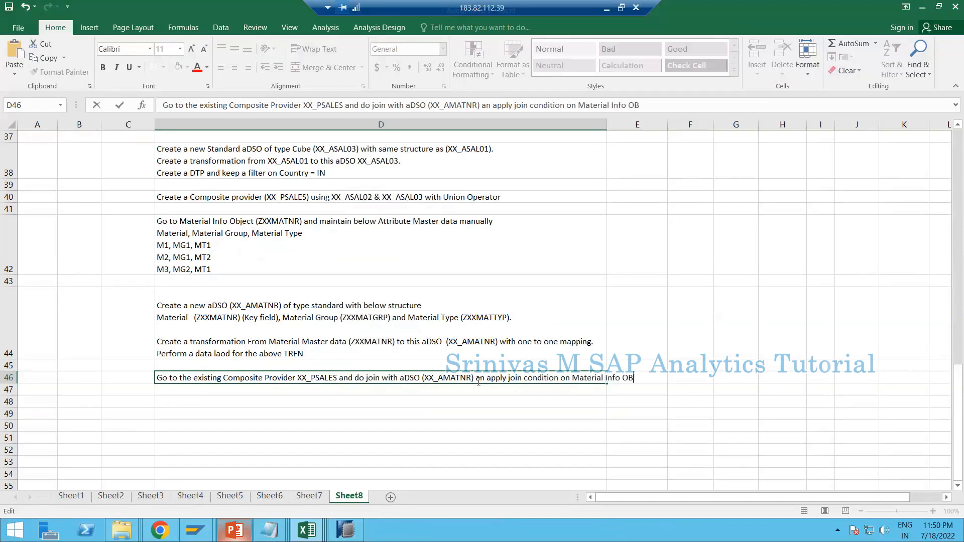
pyautogui.write('bject.')
pyautogui.press('Return')
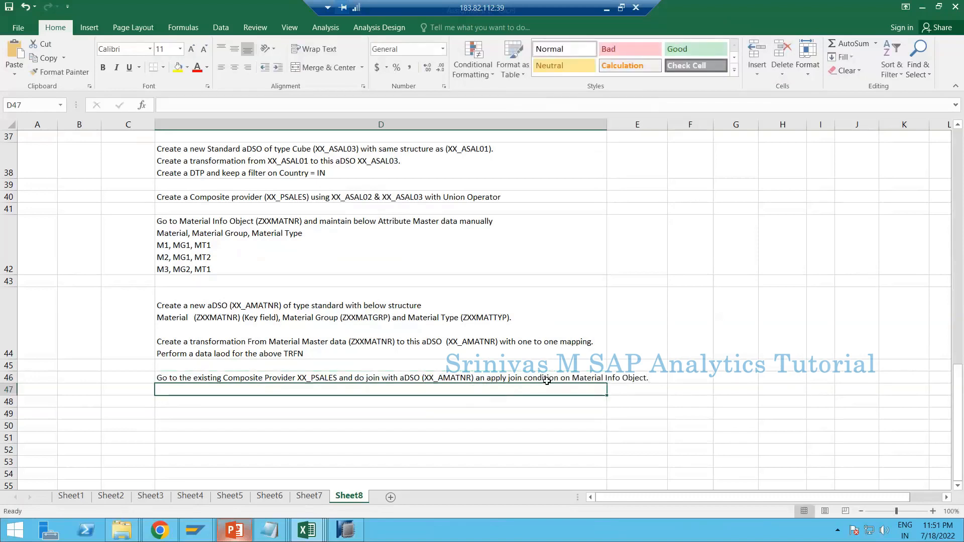
pyautogui.click(300, 375)
pyautogui.click(662, 105)
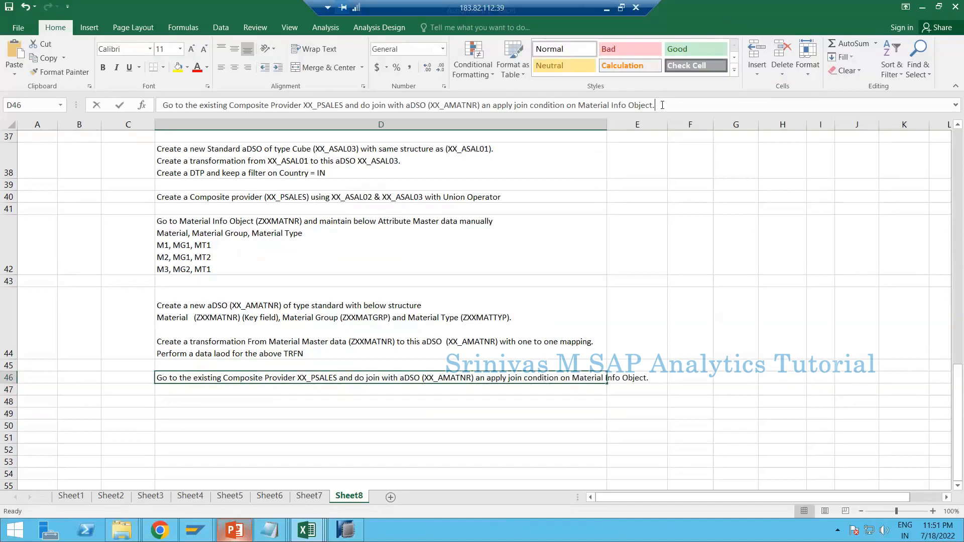
pyautogui.write('and br')
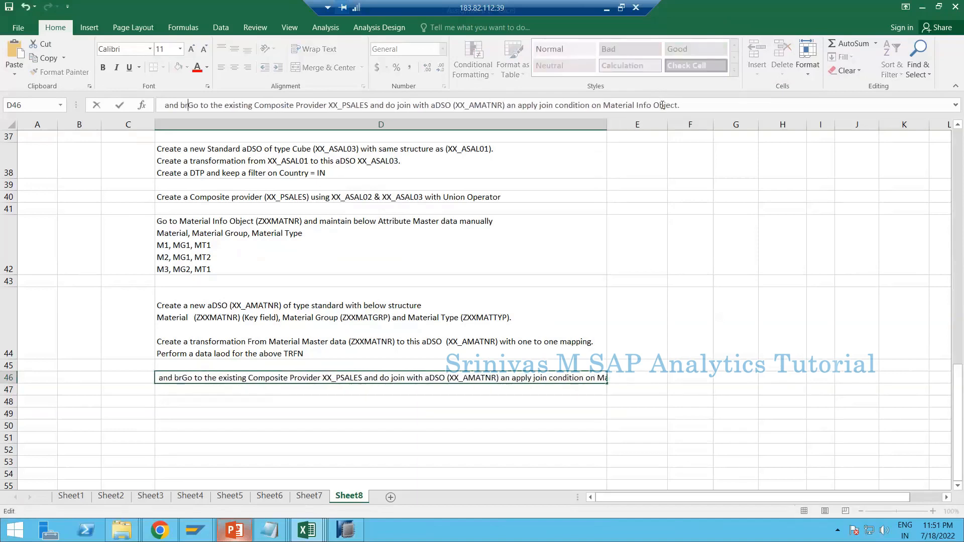
pyautogui.press('BackSpace')
pyautogui.press('BackSpace')
pyautogui.press('BackSpace')
pyautogui.press('BackSpace')
pyautogui.press('BackSpace')
pyautogui.press('BackSpace')
pyautogui.press('BackSpace')
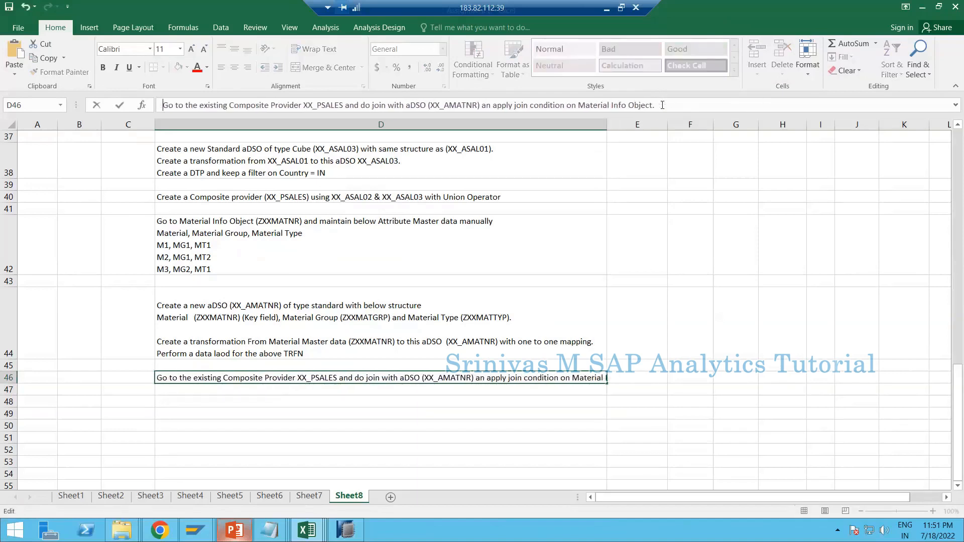
# Replace the final period in D46 with " and bring Material Type and Material Group from the aDSO".
pyautogui.press('End')
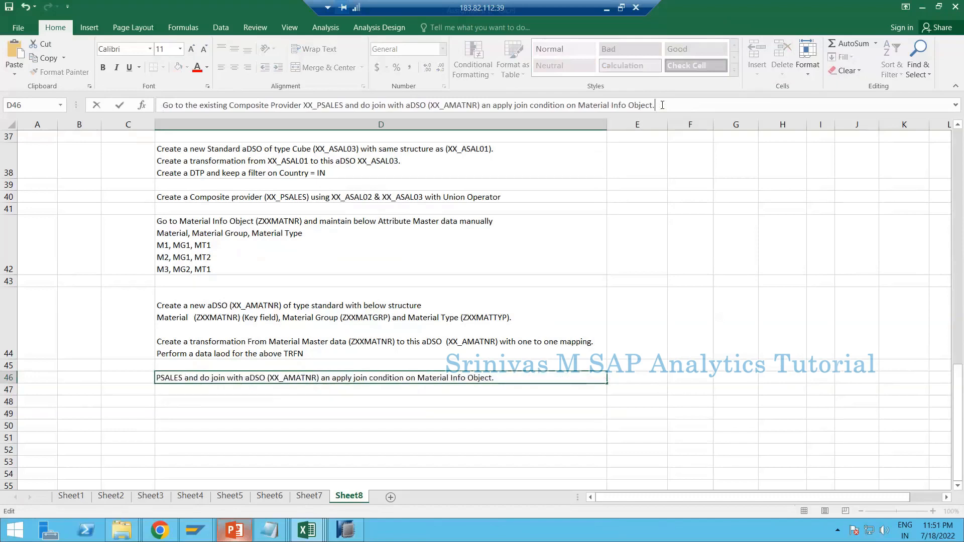
pyautogui.write('and')
pyautogui.press('BackSpace')
pyautogui.press('BackSpace')
pyautogui.press('BackSpace')
pyautogui.press('BackSpace')
pyautogui.press('BackSpace')
pyautogui.press('BackSpace')
pyautogui.write('t and bring Material Type a')
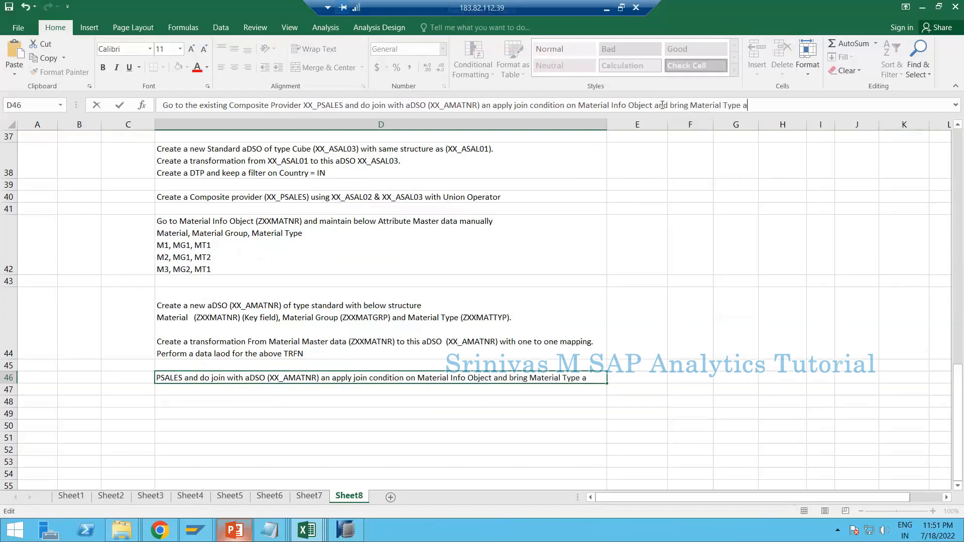
pyautogui.write('nd Material ')
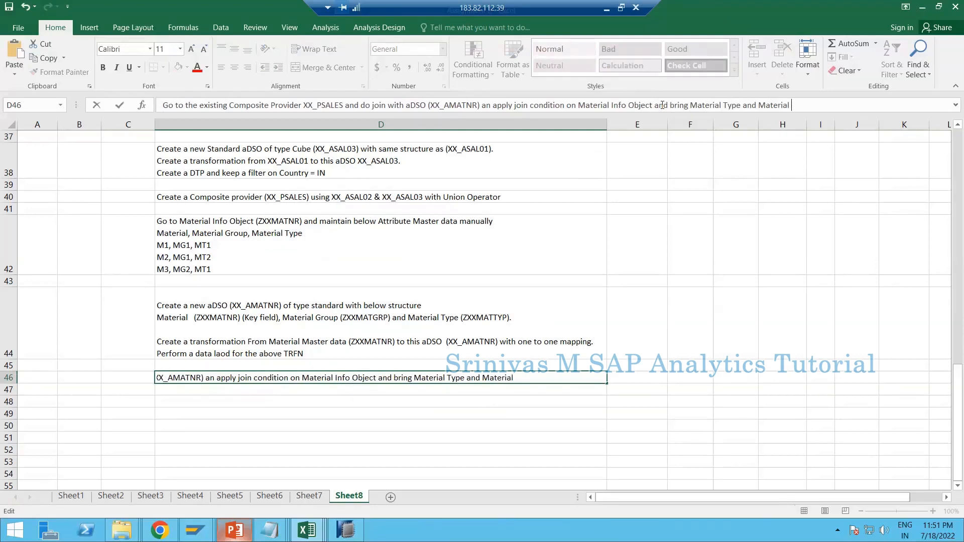
pyautogui.write('Group from the aDSO ')
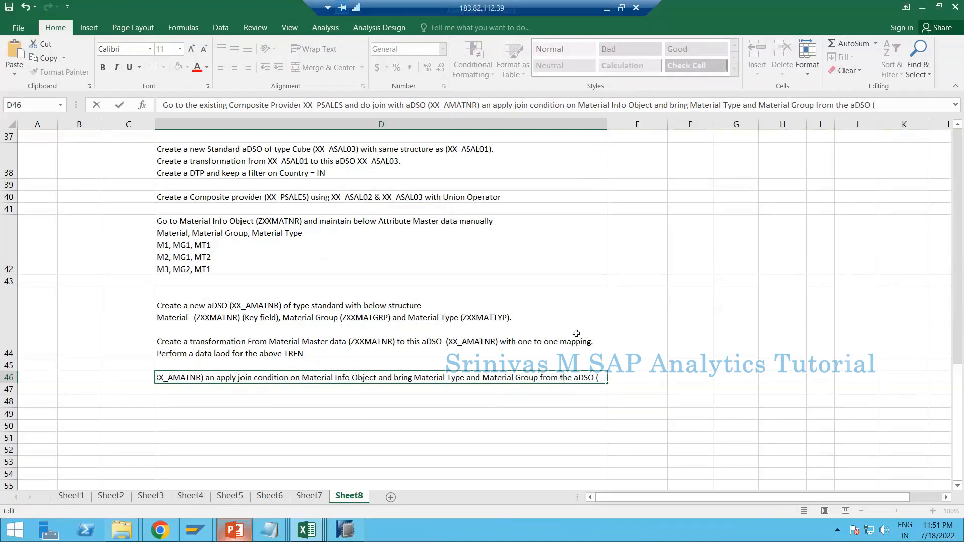
# Finish the D46 sentence with "(XX_MATNR)" and wrap the cell's text.
pyautogui.write('(XX_MA')
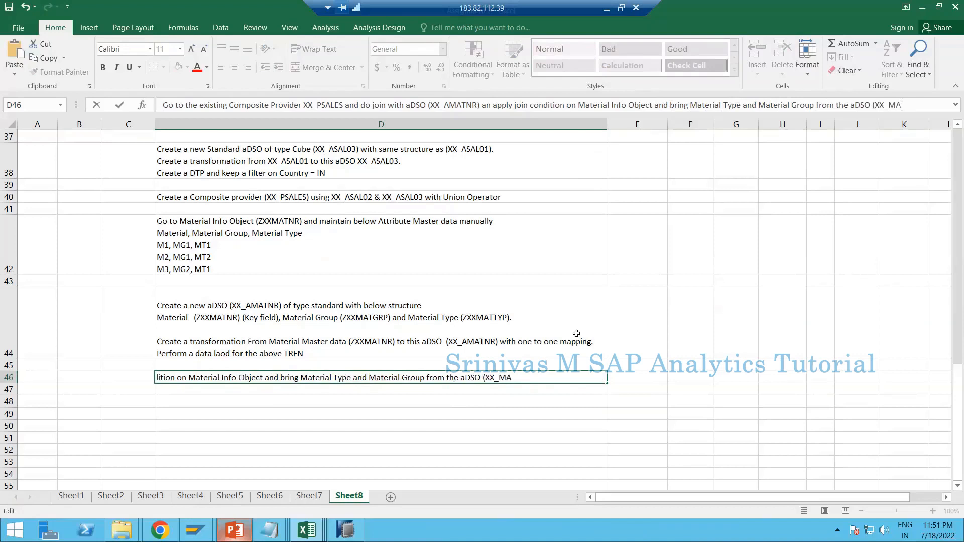
pyautogui.write('TNR)')
pyautogui.press('Return')
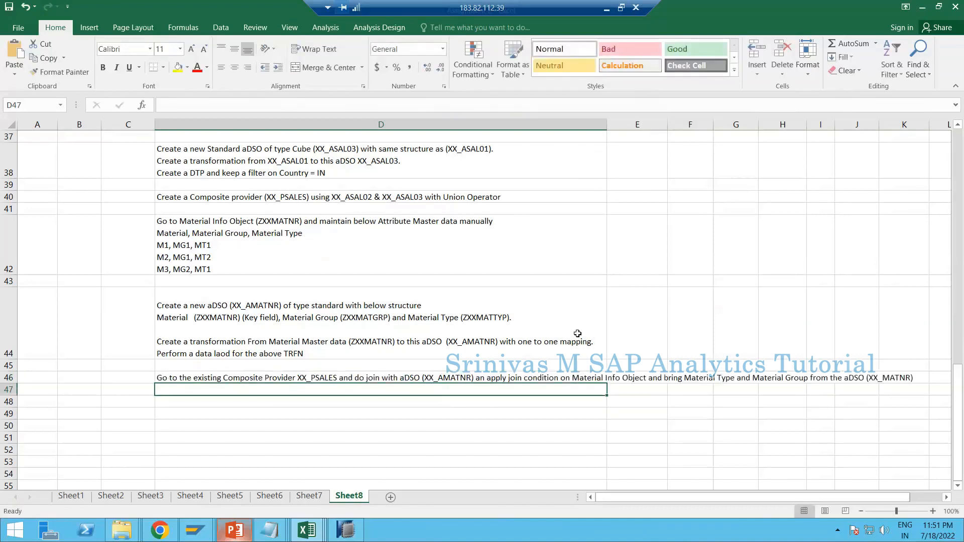
pyautogui.press('Up')
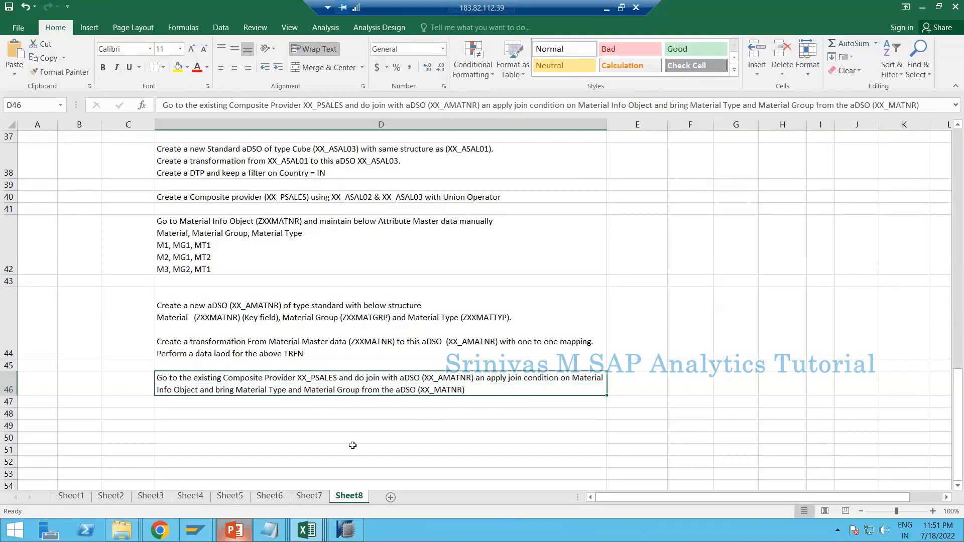
# Review the Composite provider, material master data and material aDSO join instructions in D40 to D46.
pyautogui.click(252, 197)
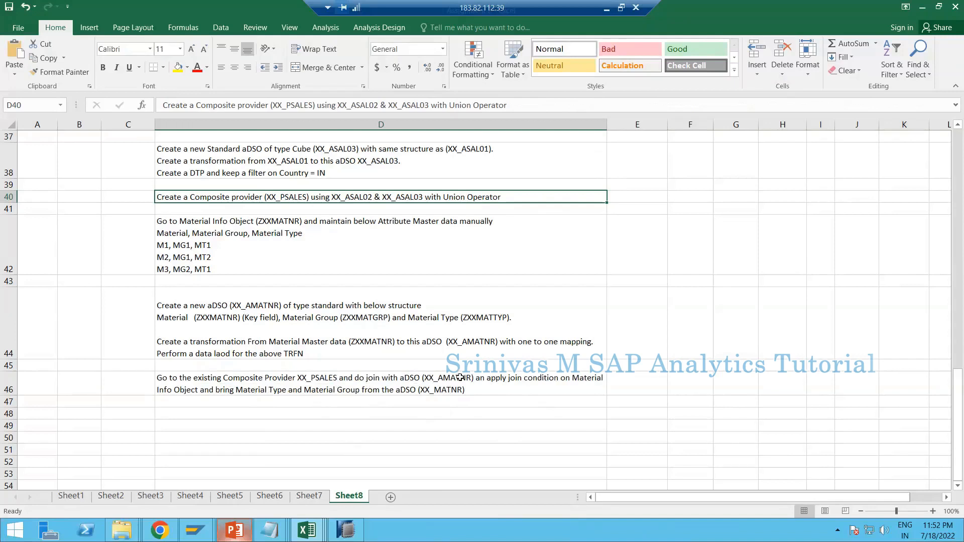
pyautogui.click(206, 415)
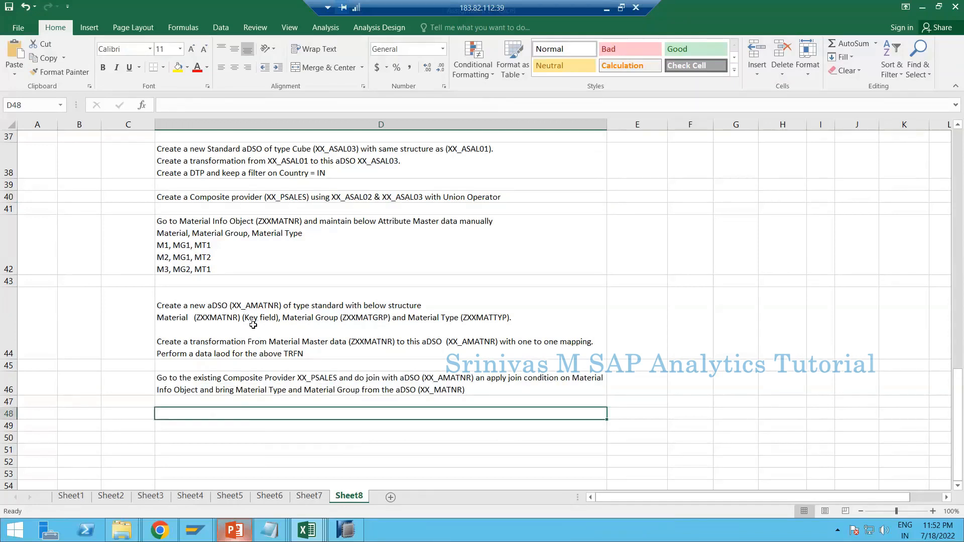
pyautogui.scroll(1, 270, 306)
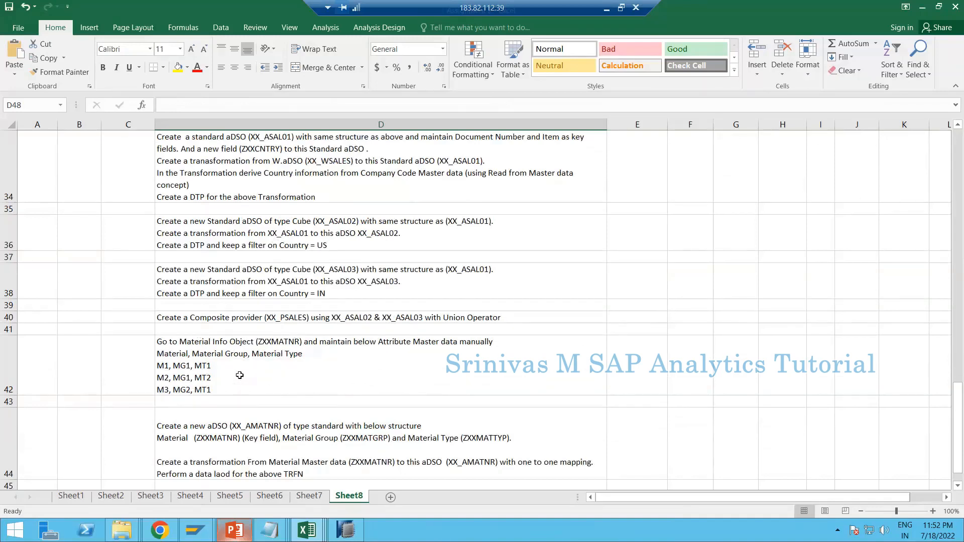
pyautogui.click(239, 375)
pyautogui.scroll(-1, 243, 417)
pyautogui.click(242, 296)
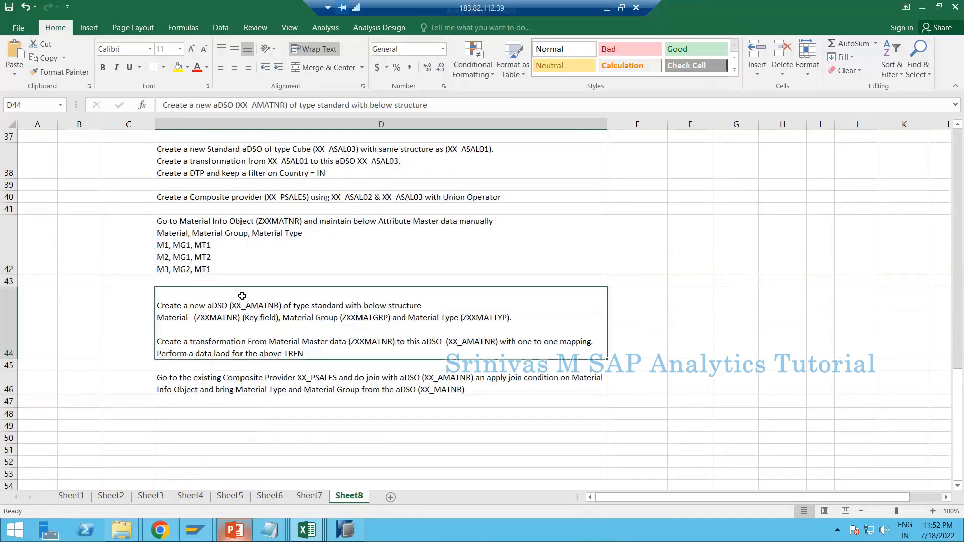
pyautogui.click(265, 379)
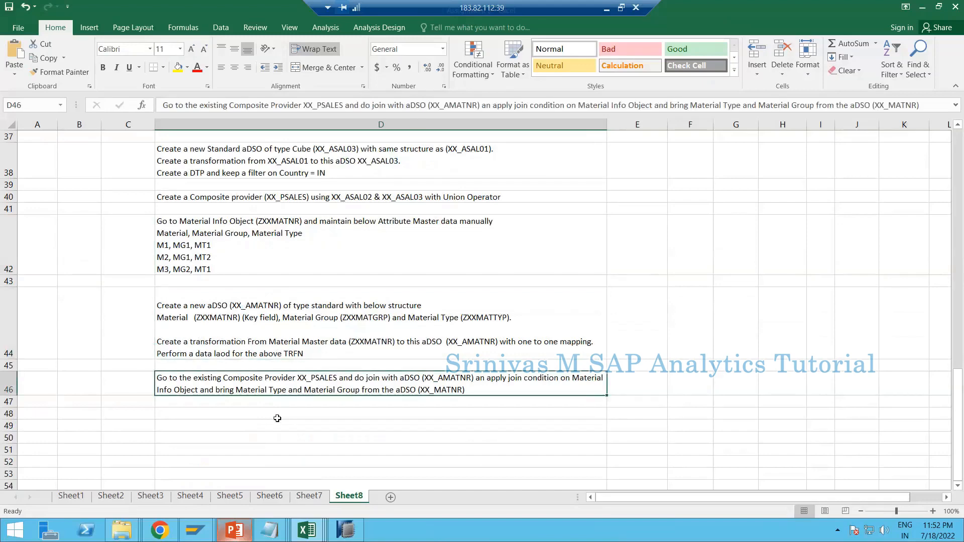
# Review the whole exercise sheet, from the InfoObject list and sample sales table down to the final join instruction.
pyautogui.scroll(12, 277, 418)
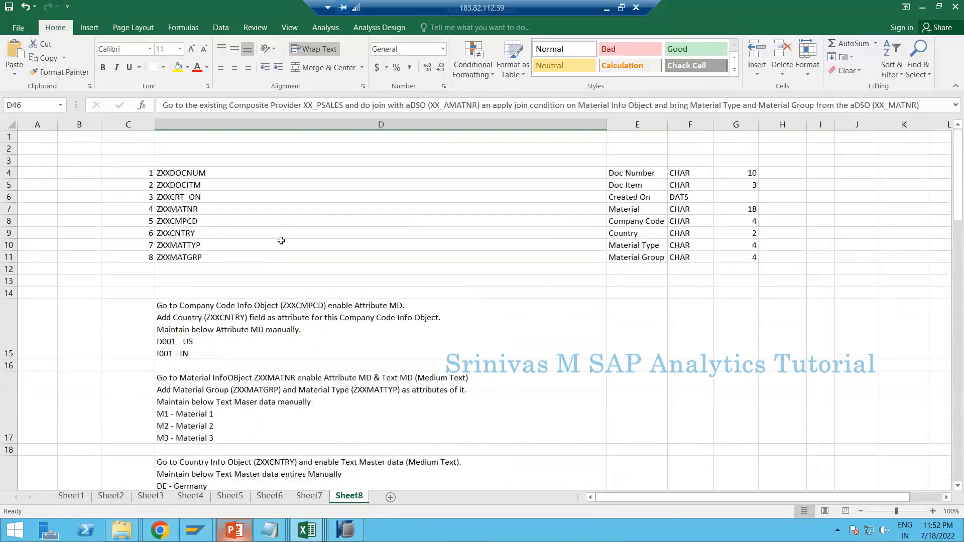
pyautogui.scroll(-6, 282, 241)
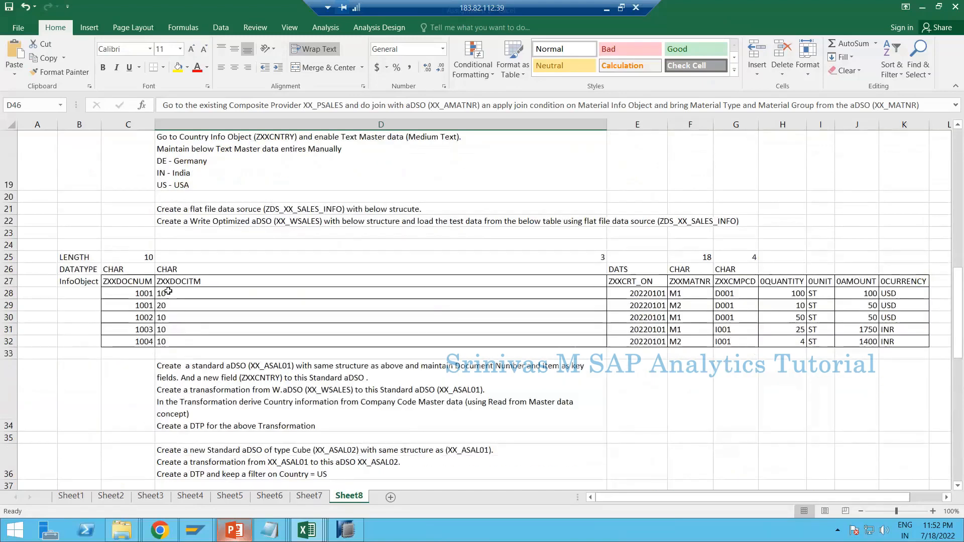
pyautogui.moveTo(123, 279); pyautogui.dragTo(879, 341)
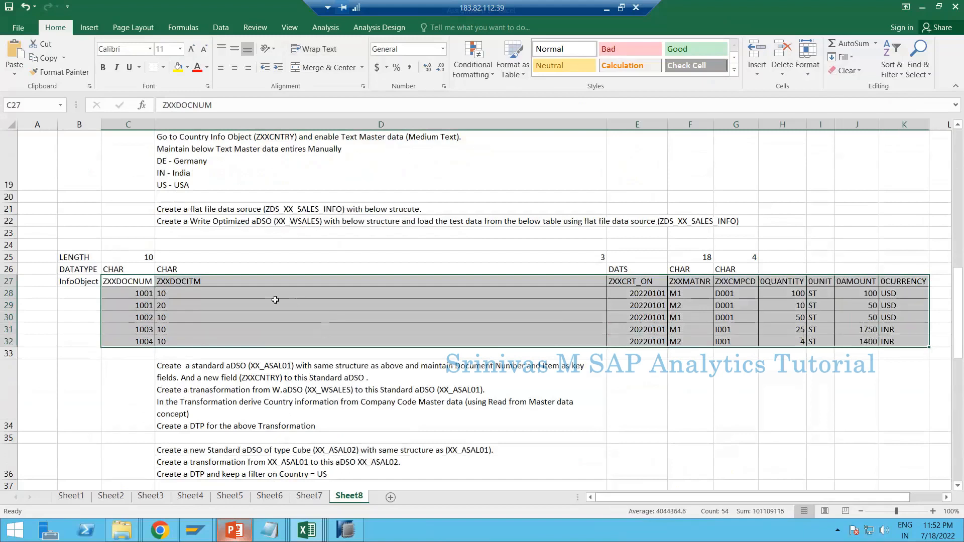
pyautogui.click(276, 304)
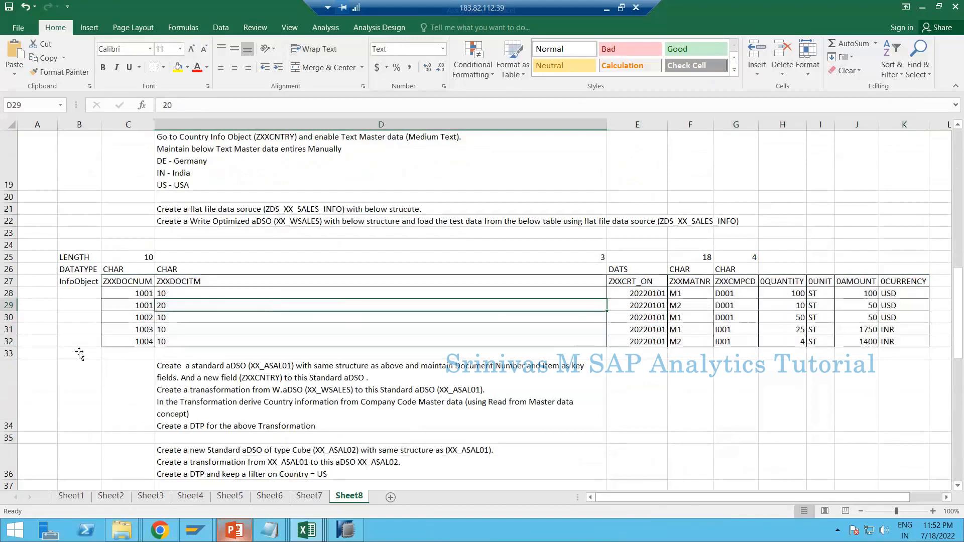
pyautogui.click(204, 294)
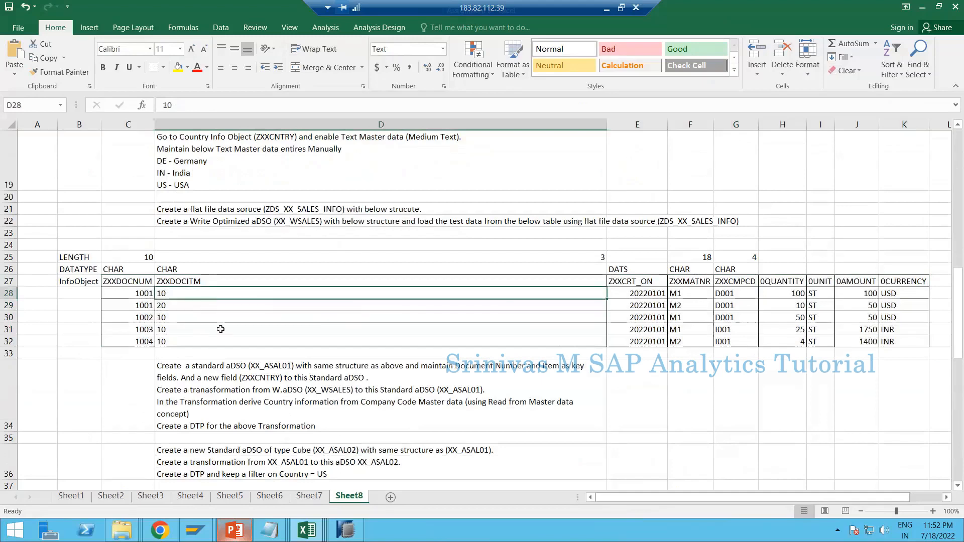
pyautogui.scroll(6, 227, 317)
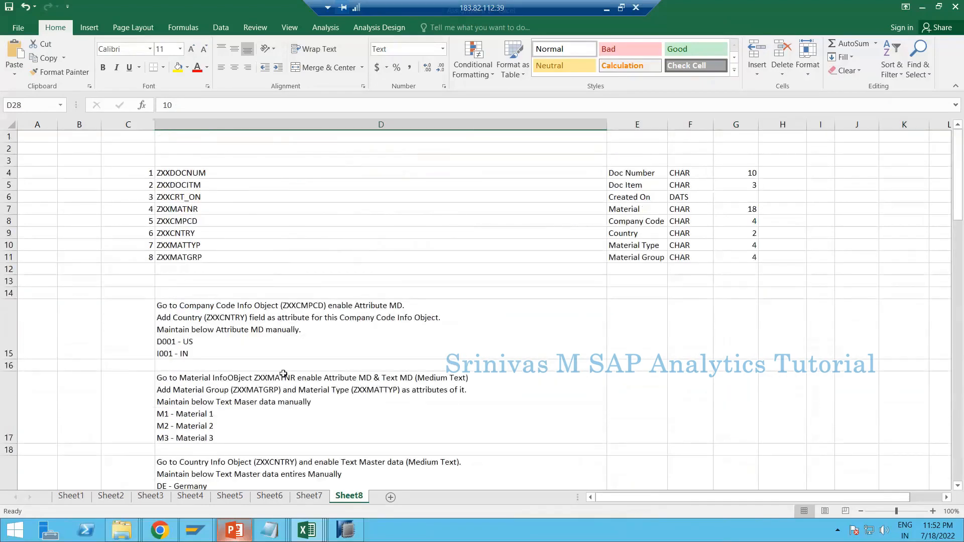
pyautogui.scroll(-7, 284, 406)
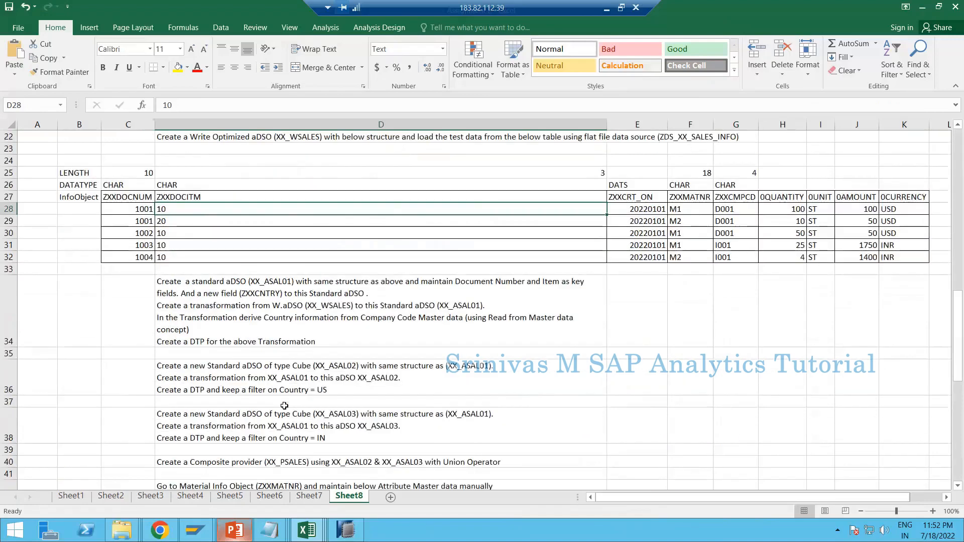
pyautogui.scroll(5, 284, 406)
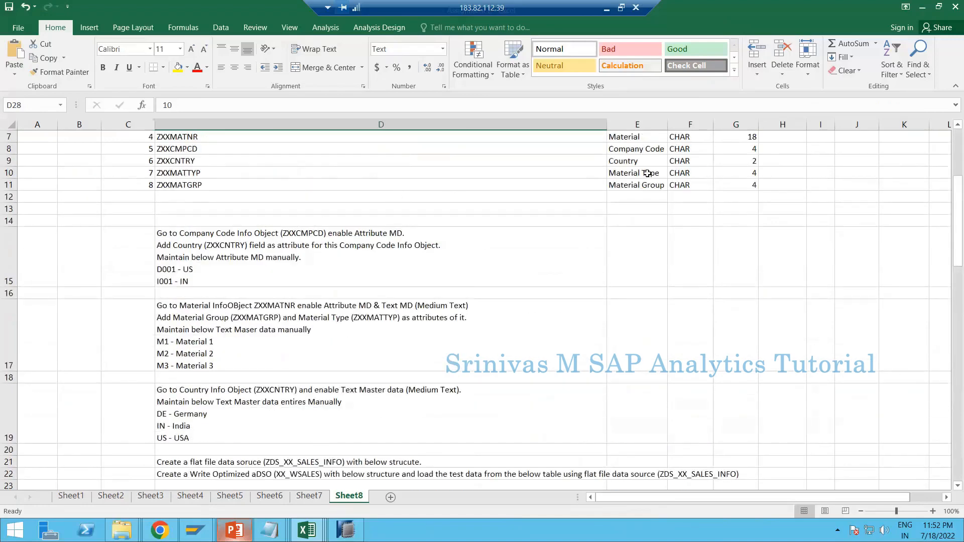
pyautogui.scroll(-8, 316, 410)
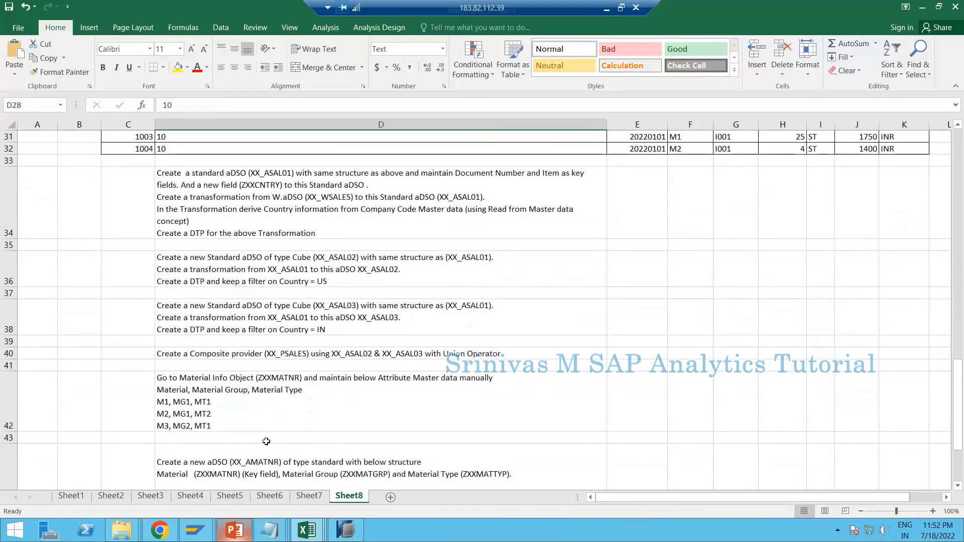
pyautogui.scroll(-2, 249, 472)
pyautogui.click(224, 415)
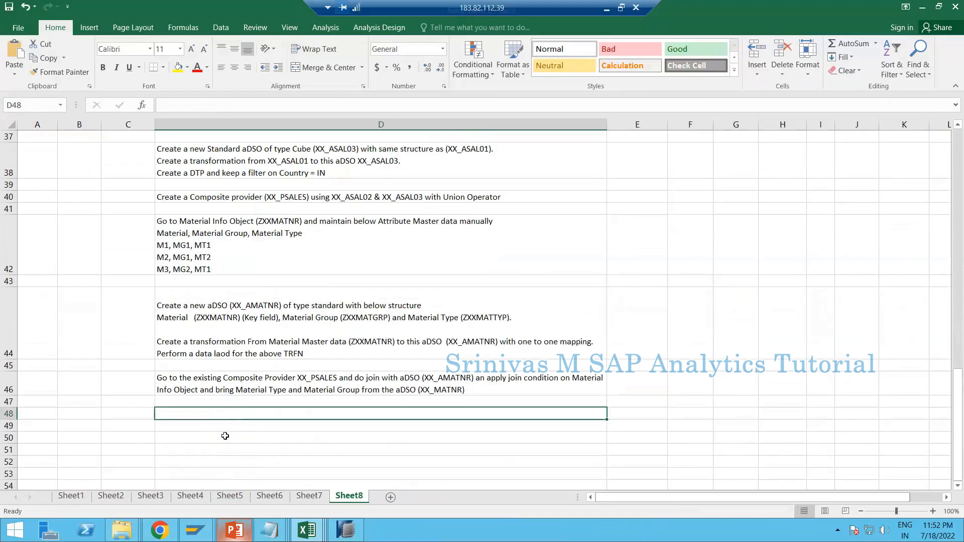
pyautogui.scroll(10, 230, 415)
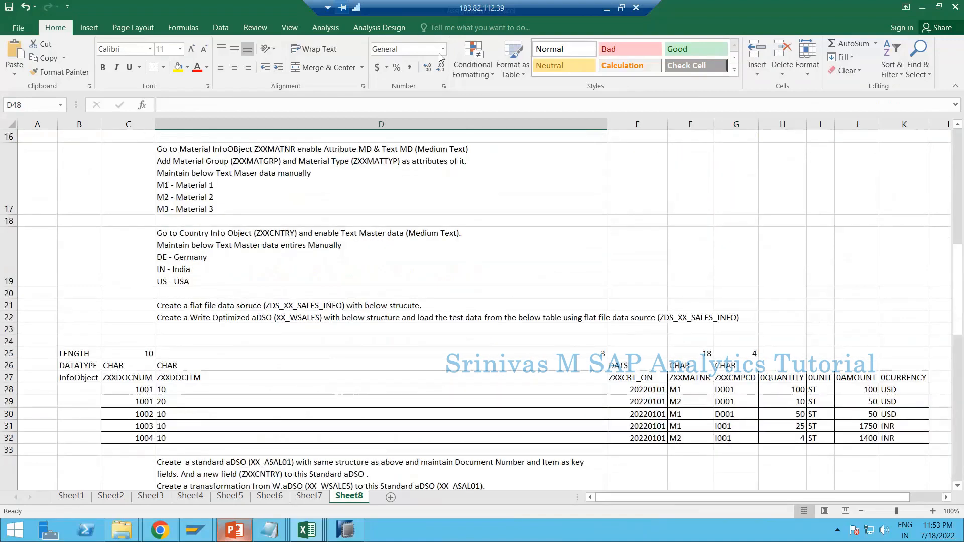